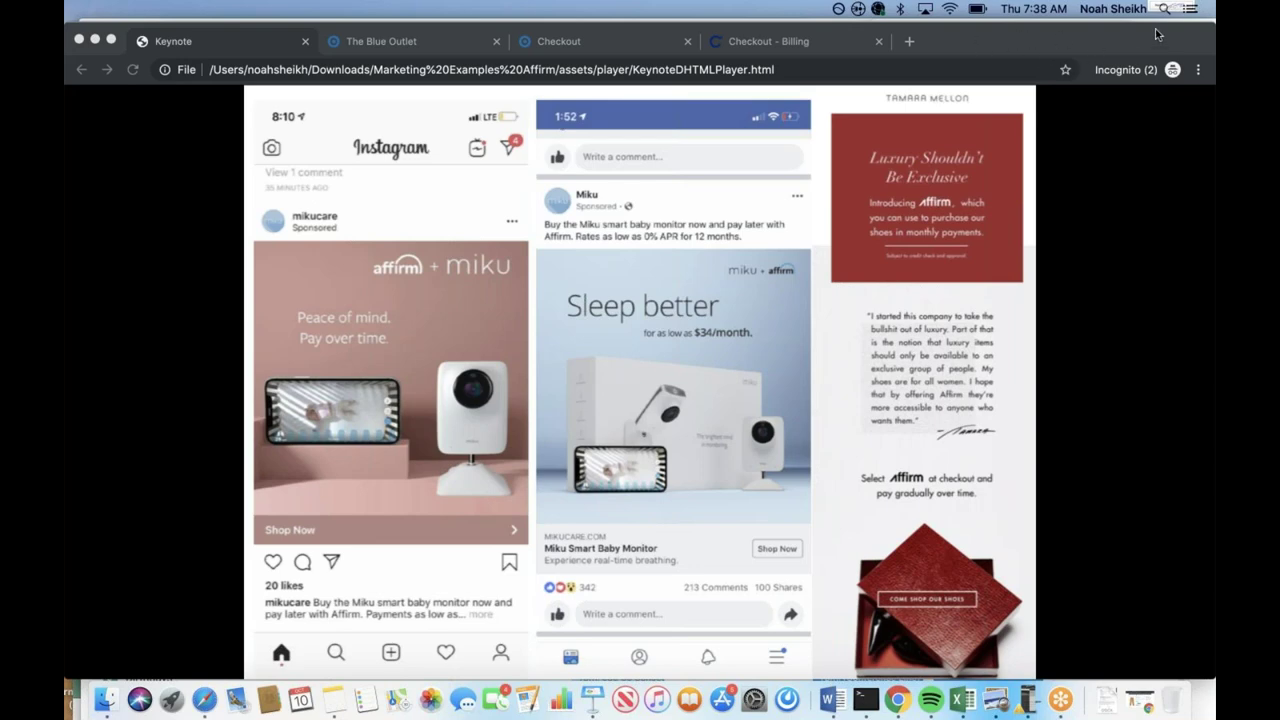
Bring Chrome forward and switch to The Blue Outlet demo store's home page tab.
click(966, 41)
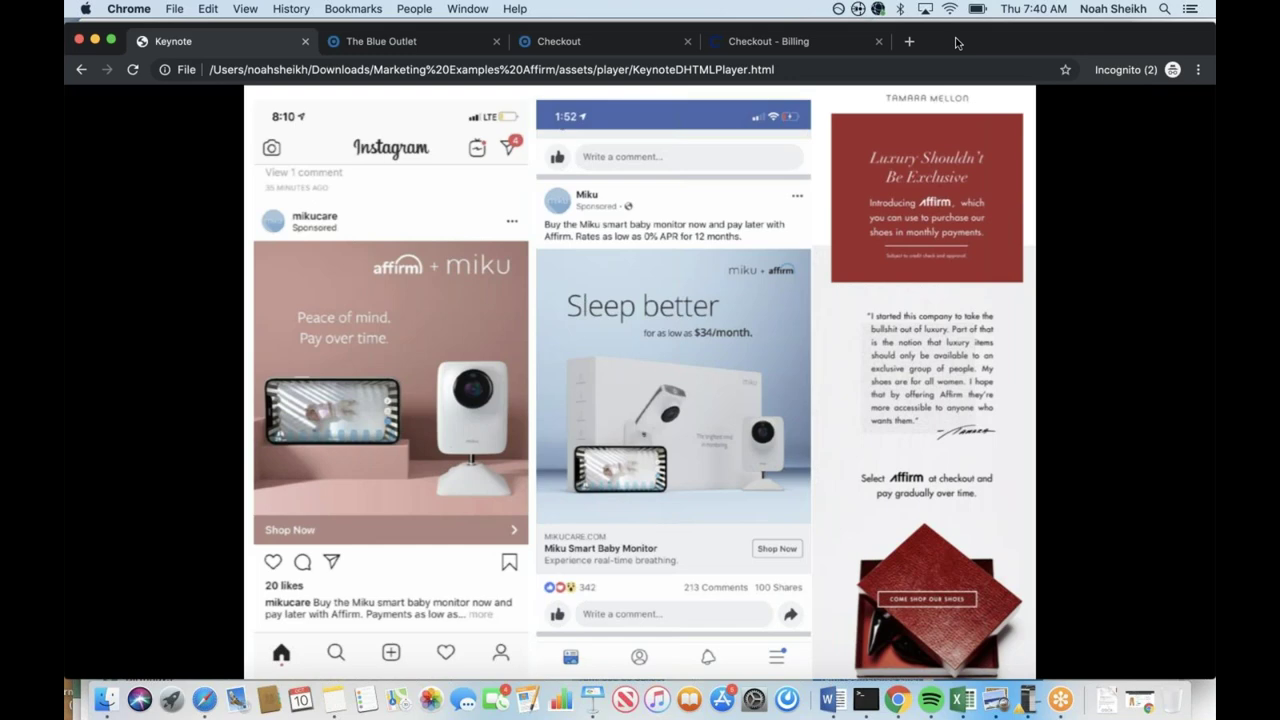
click(412, 46)
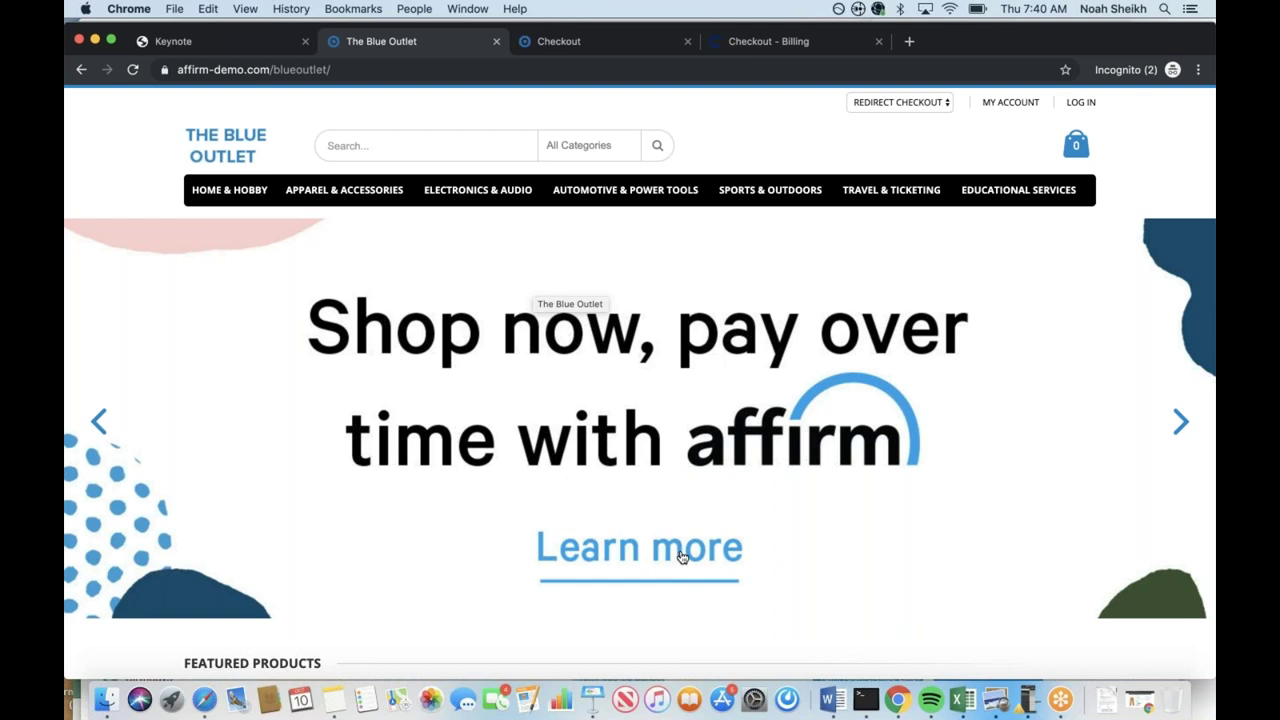
Glance at the Affirm info popup, then open the Coco Dress page from Apparel & Accessories.
click(681, 557)
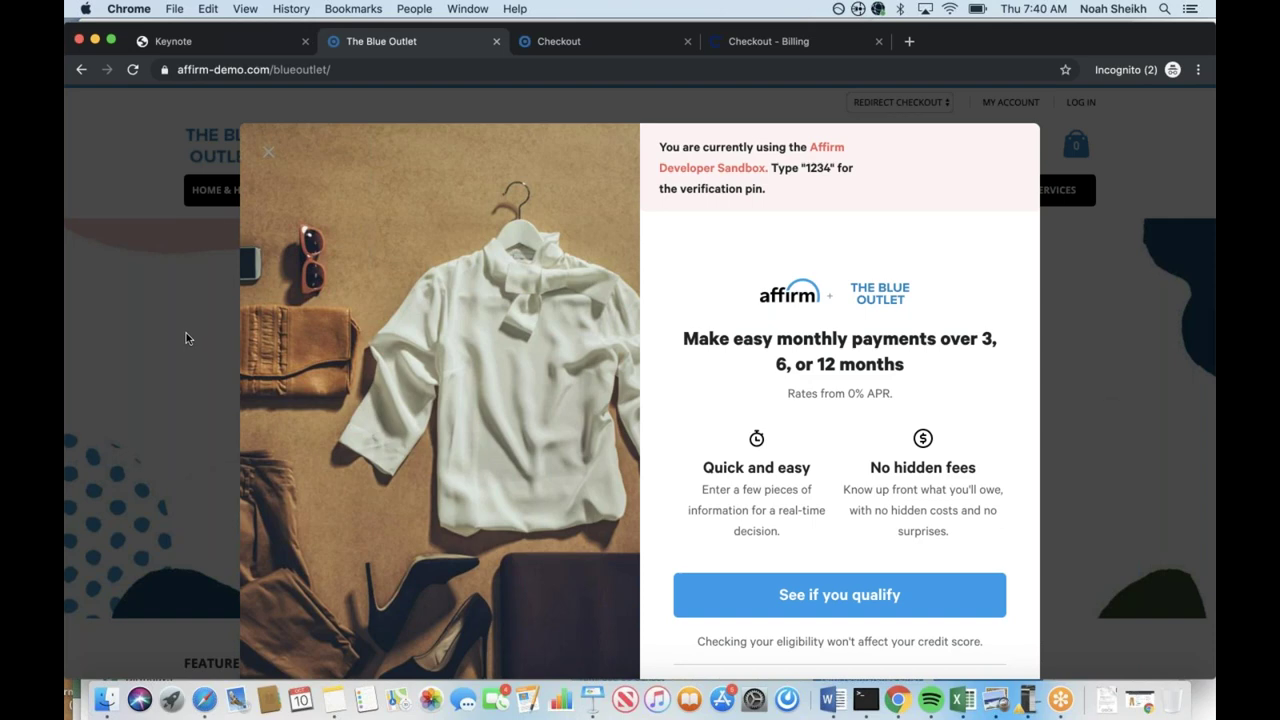
click(185, 338)
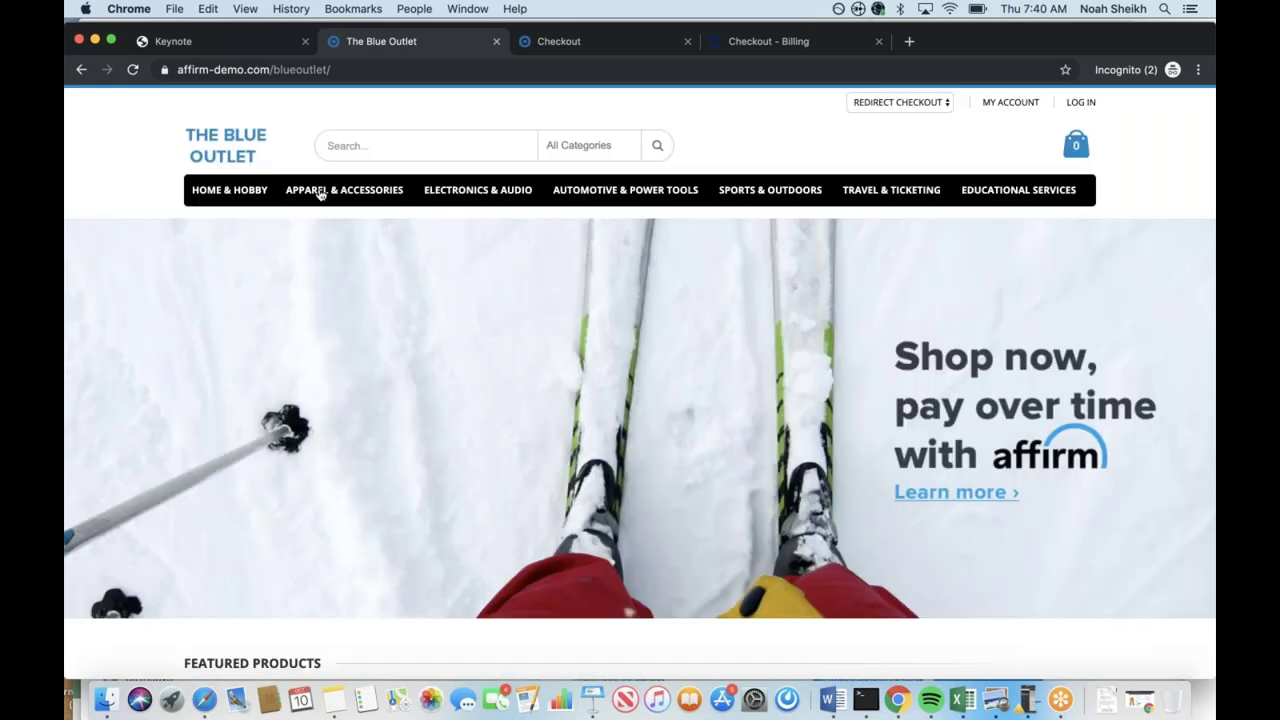
click(319, 192)
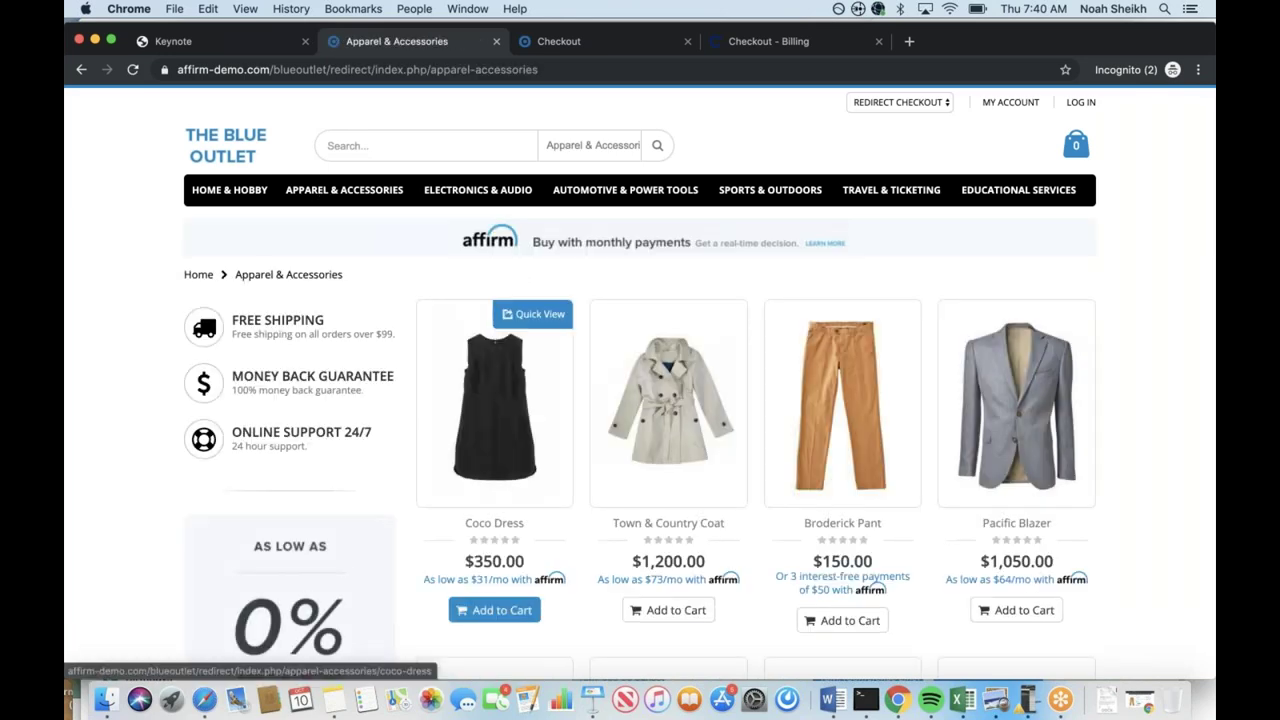
click(506, 423)
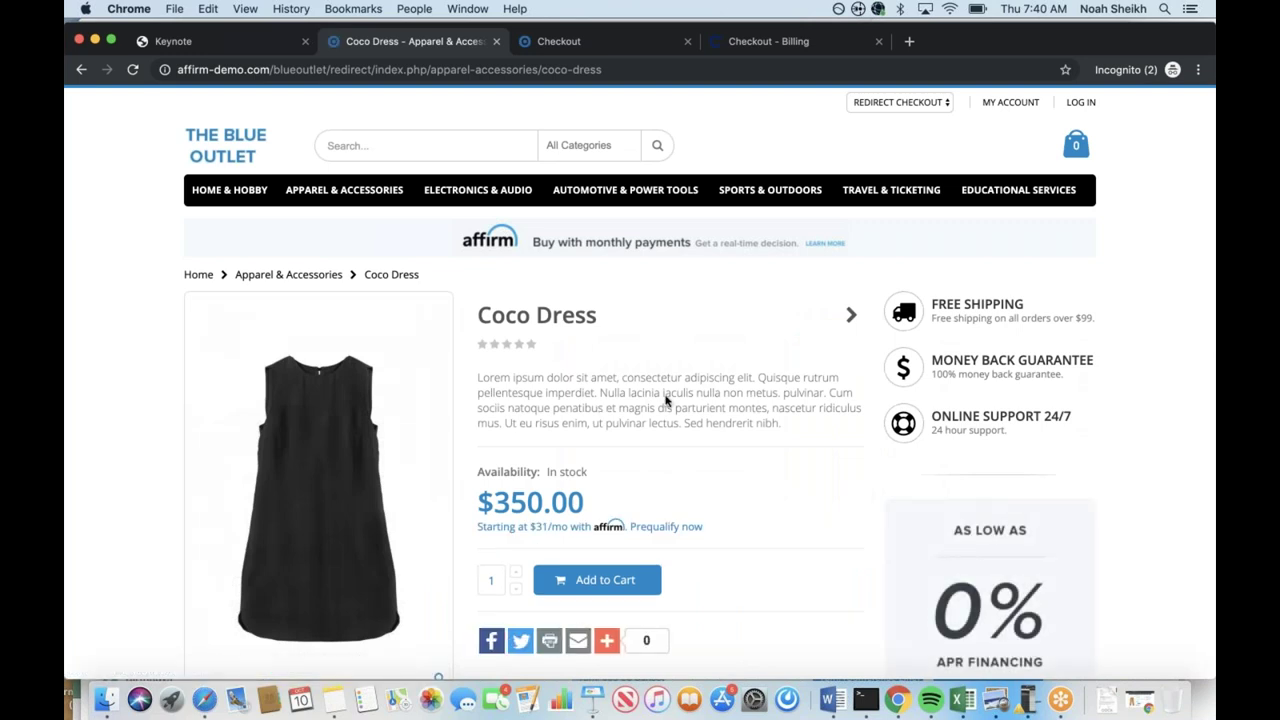
scroll(838, 500, down, 2)
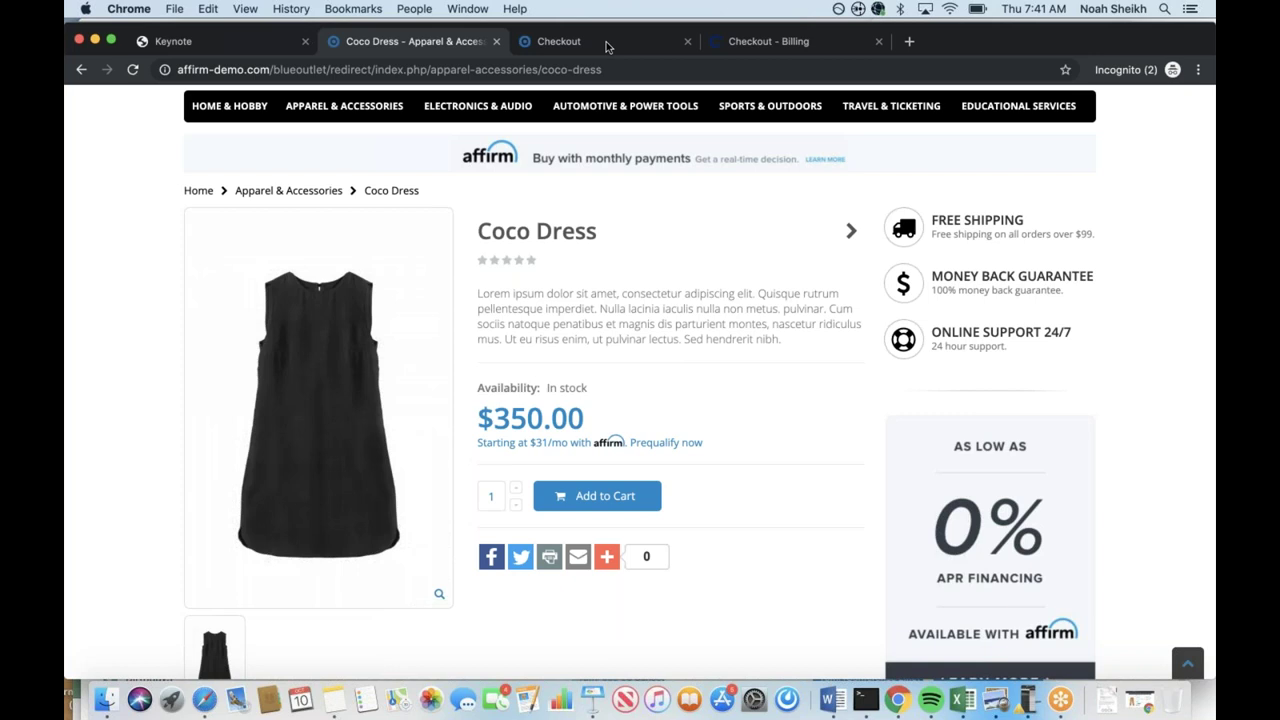
At checkout, choose Affirm monthly payments and continue the order with Affirm.
click(606, 47)
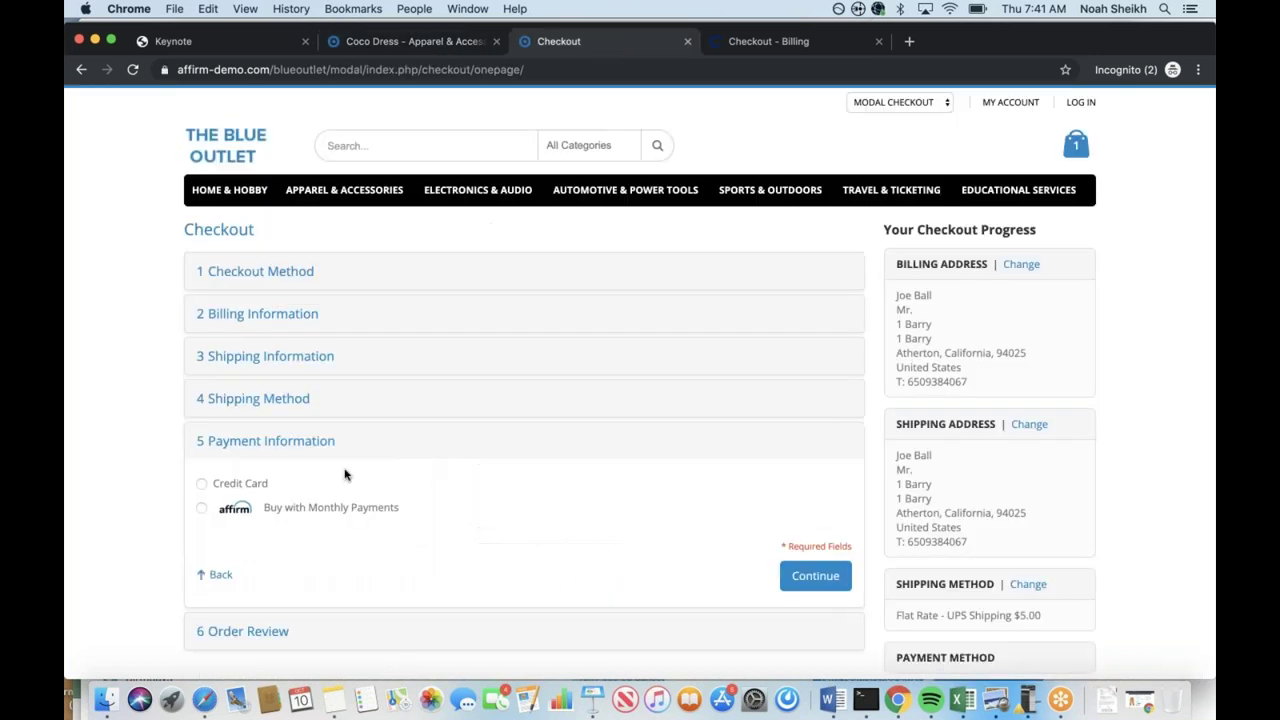
click(201, 508)
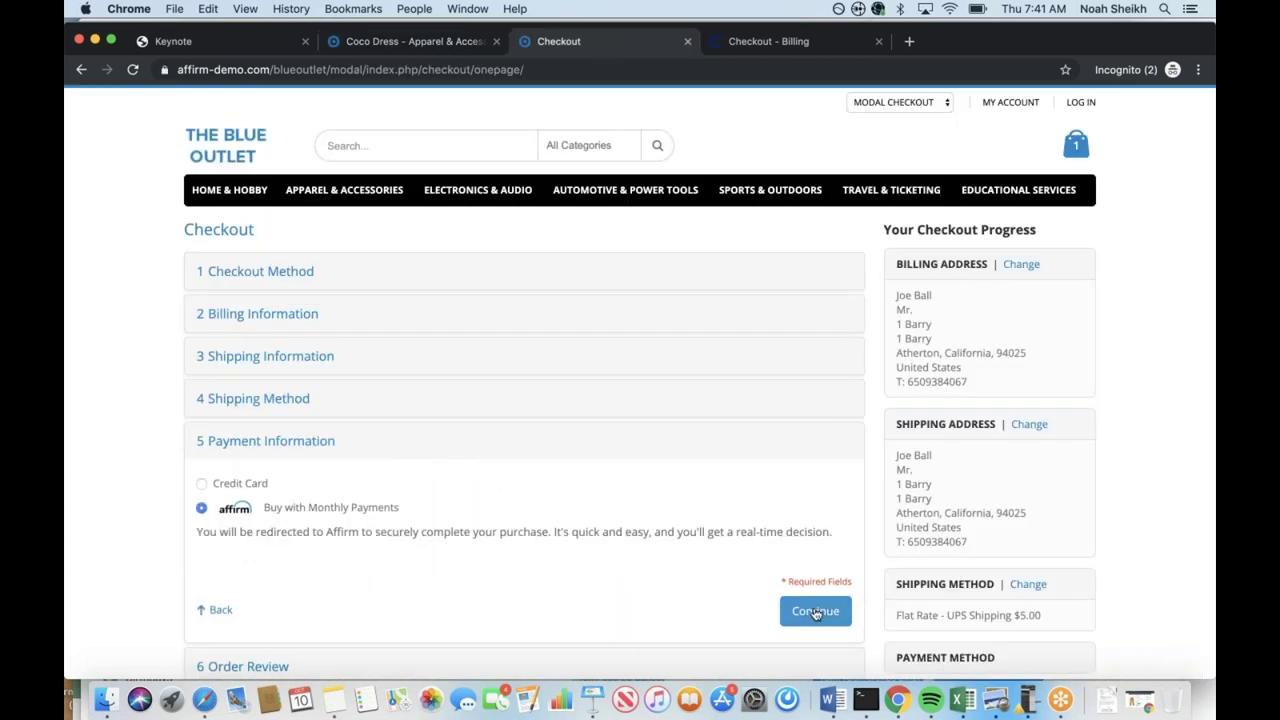
click(816, 611)
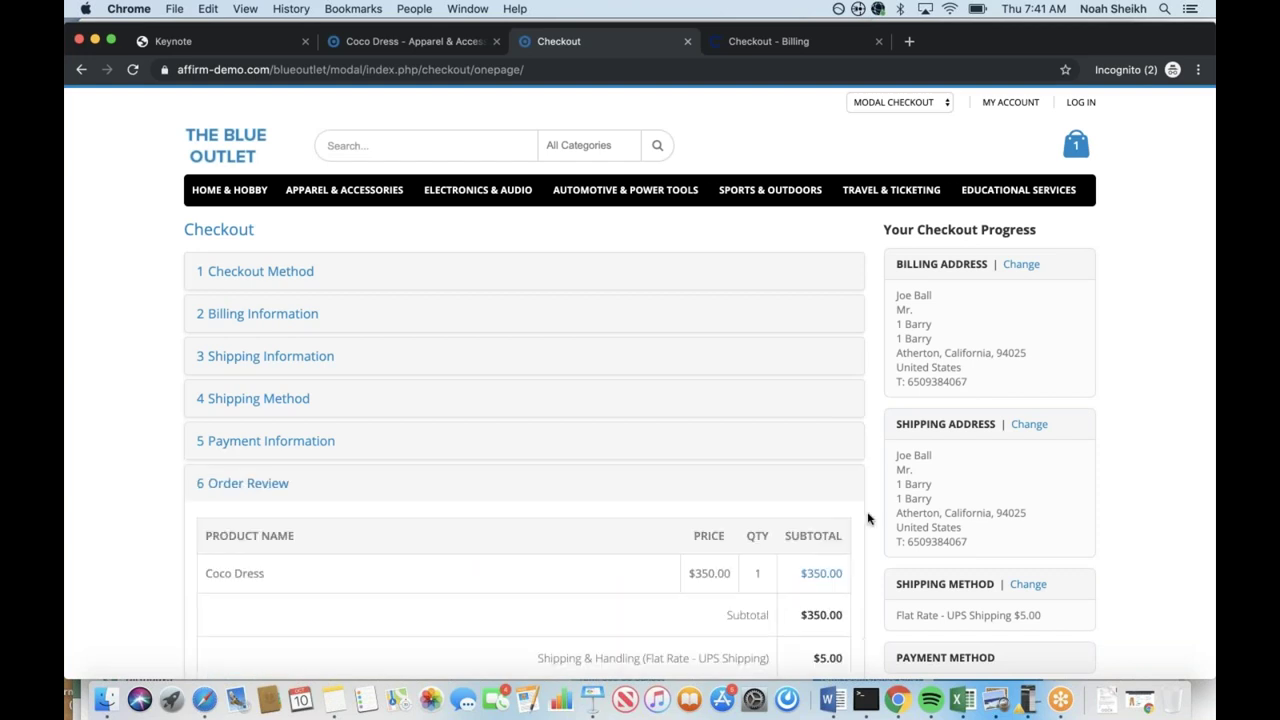
scroll(868, 518, down, 3)
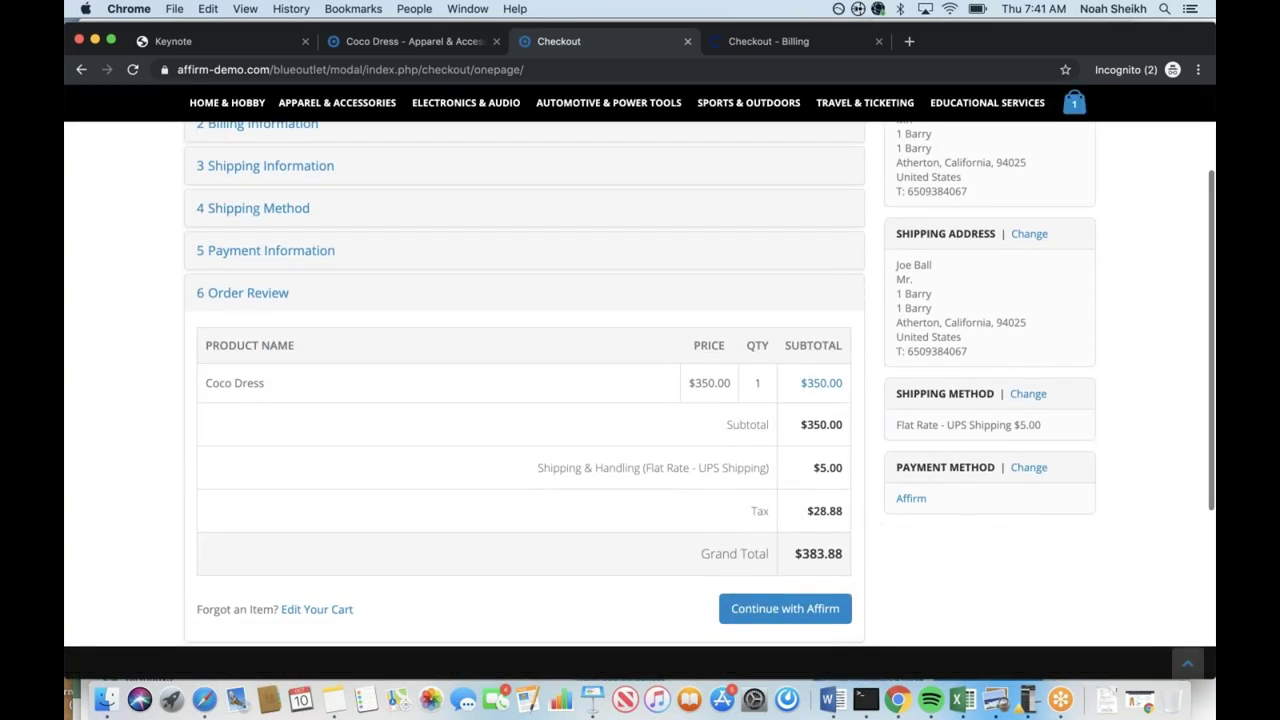
click(790, 611)
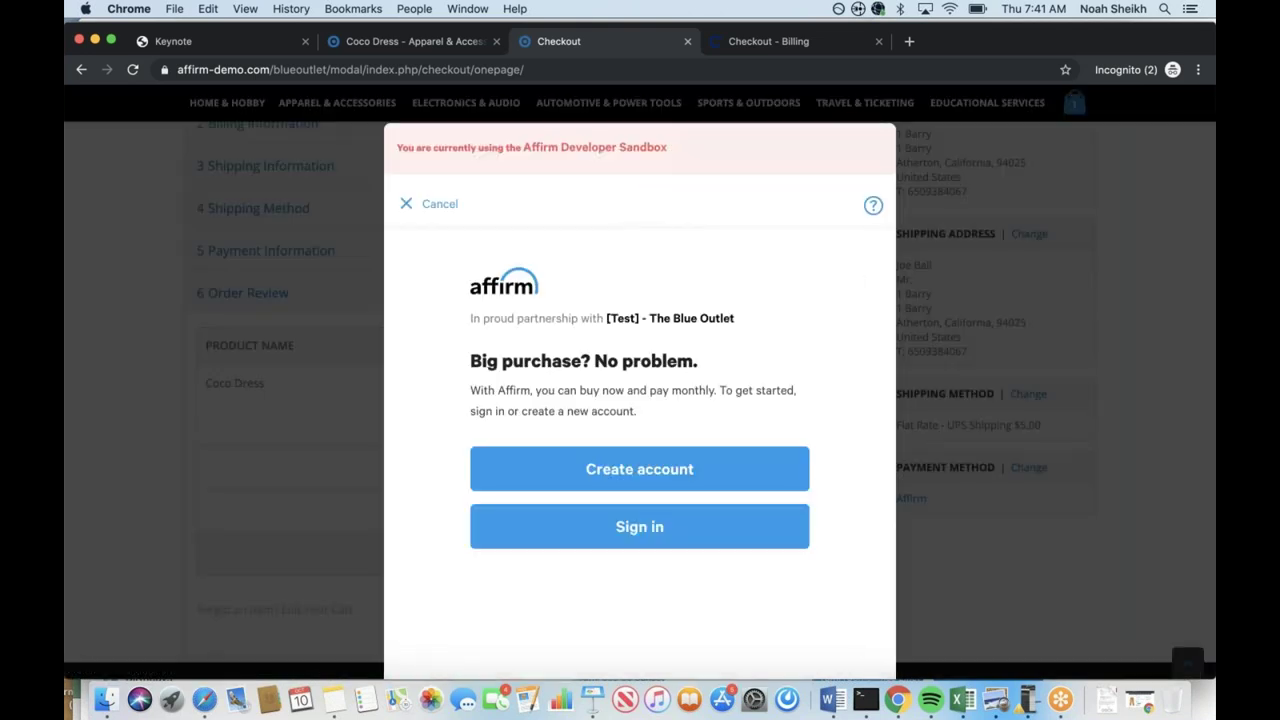
Start a new Affirm account using the suggested mobile number.
click(642, 471)
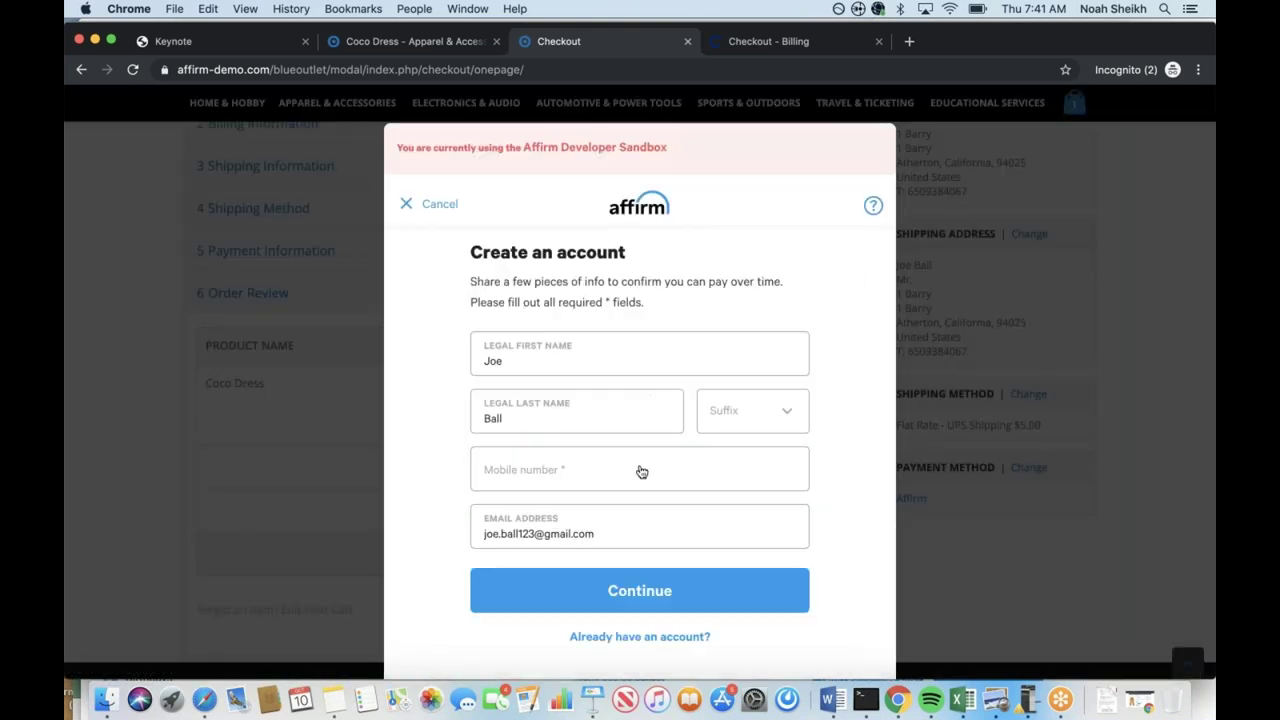
click(625, 472)
click(634, 591)
Enter the birth date and last four SSN digits, create the account, and enter the texted verification code.
click(608, 363)
key(Down)
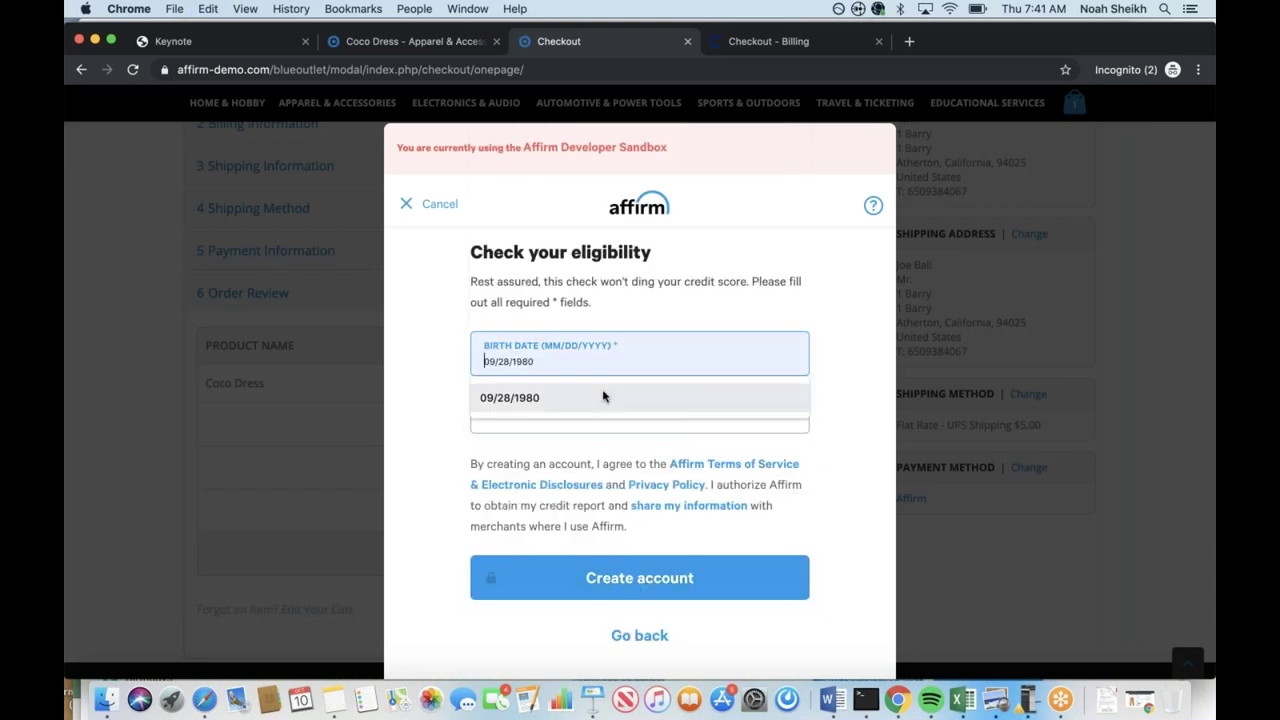
key(Return)
click(603, 406)
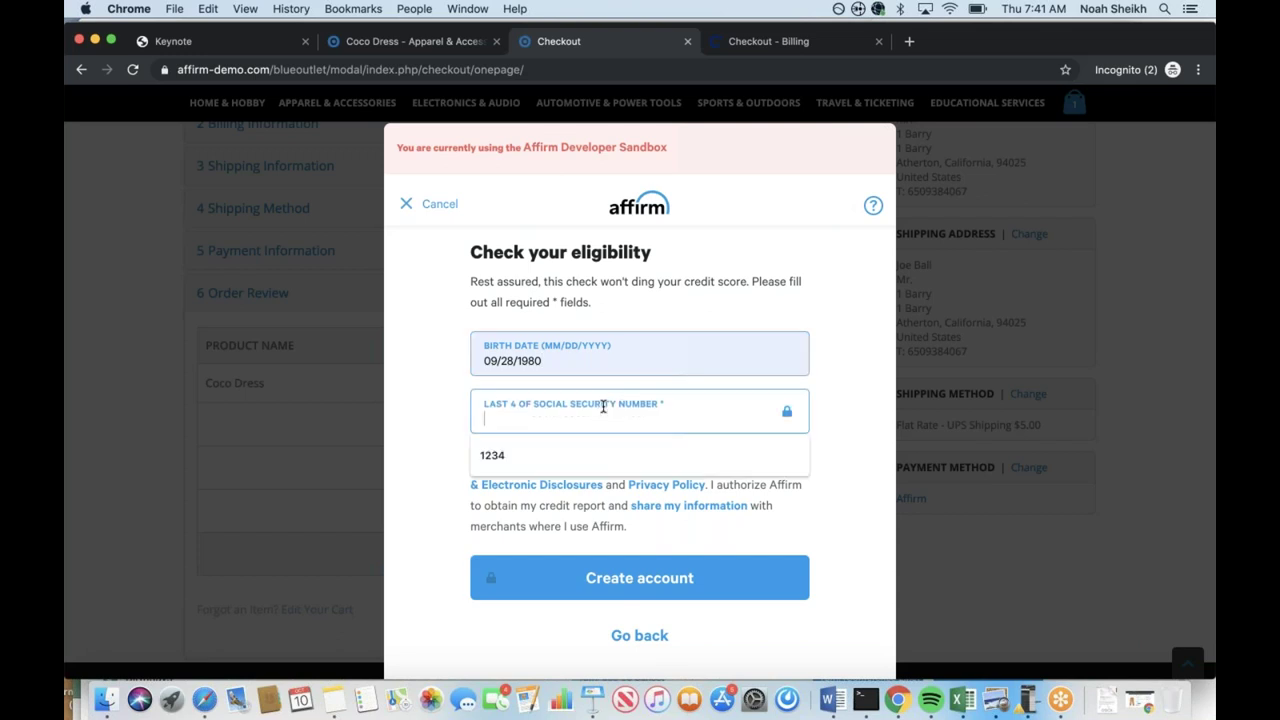
text(1234)
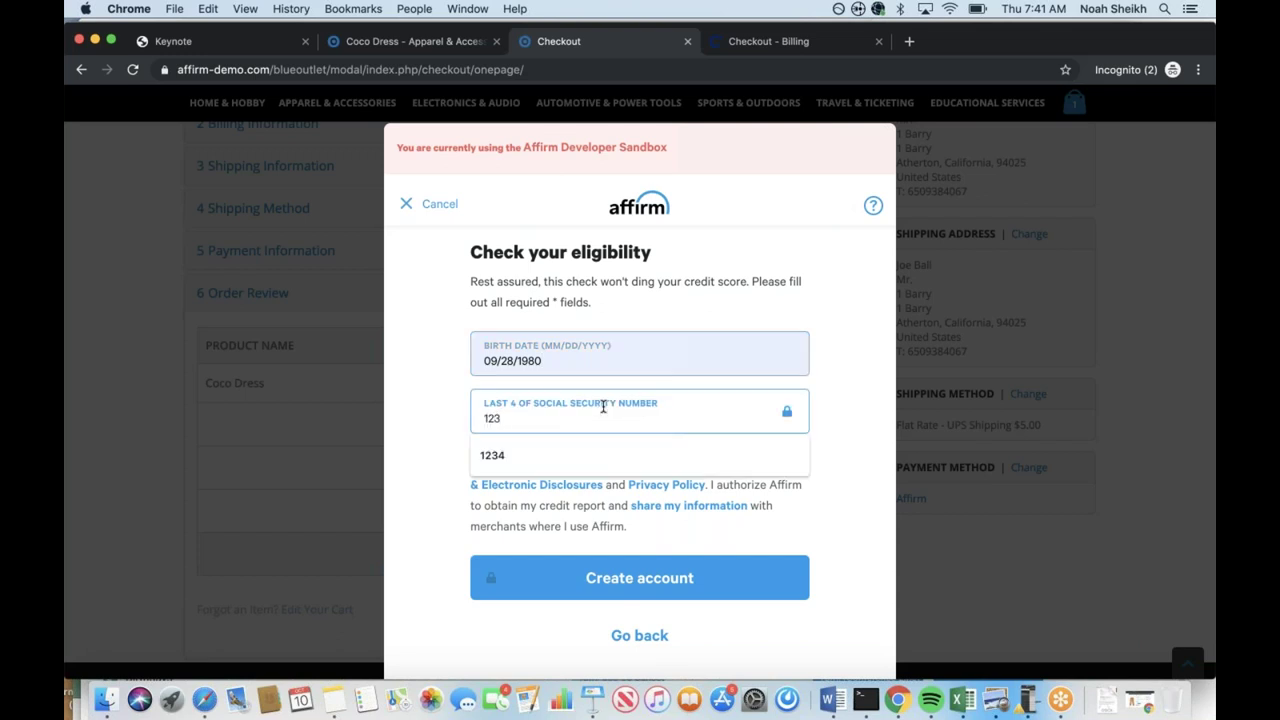
click(627, 575)
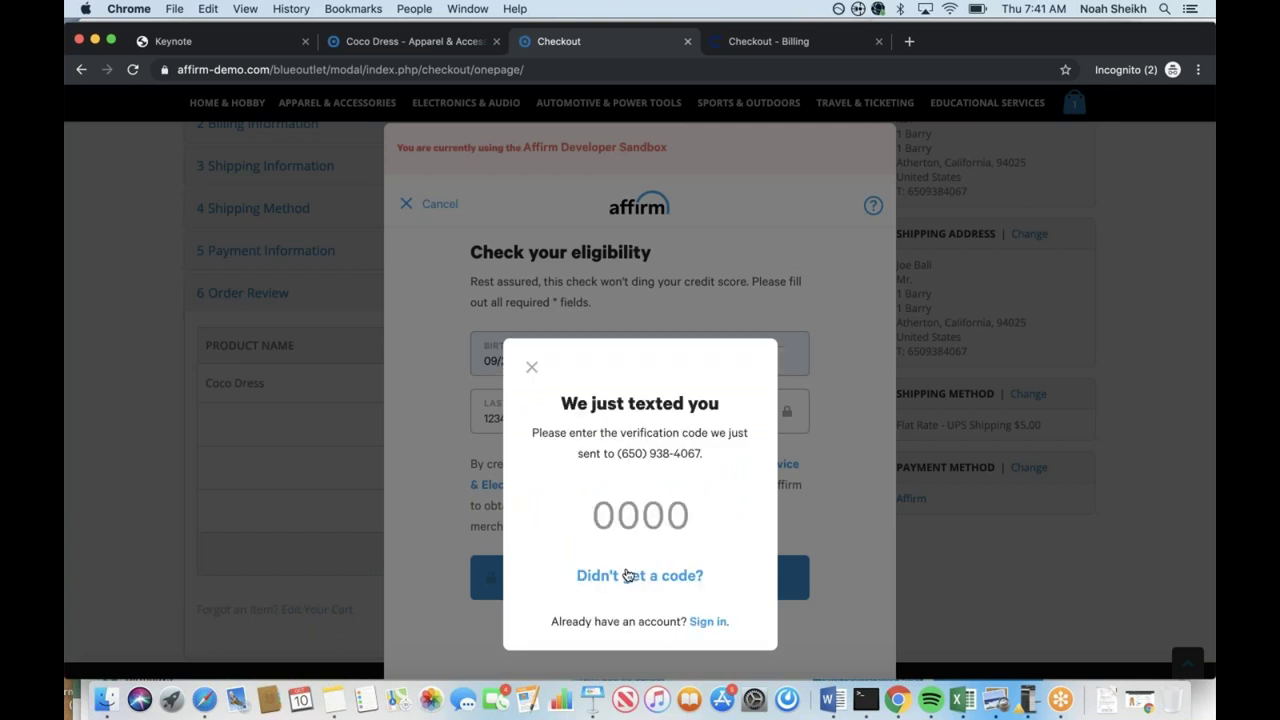
click(632, 516)
text(123)
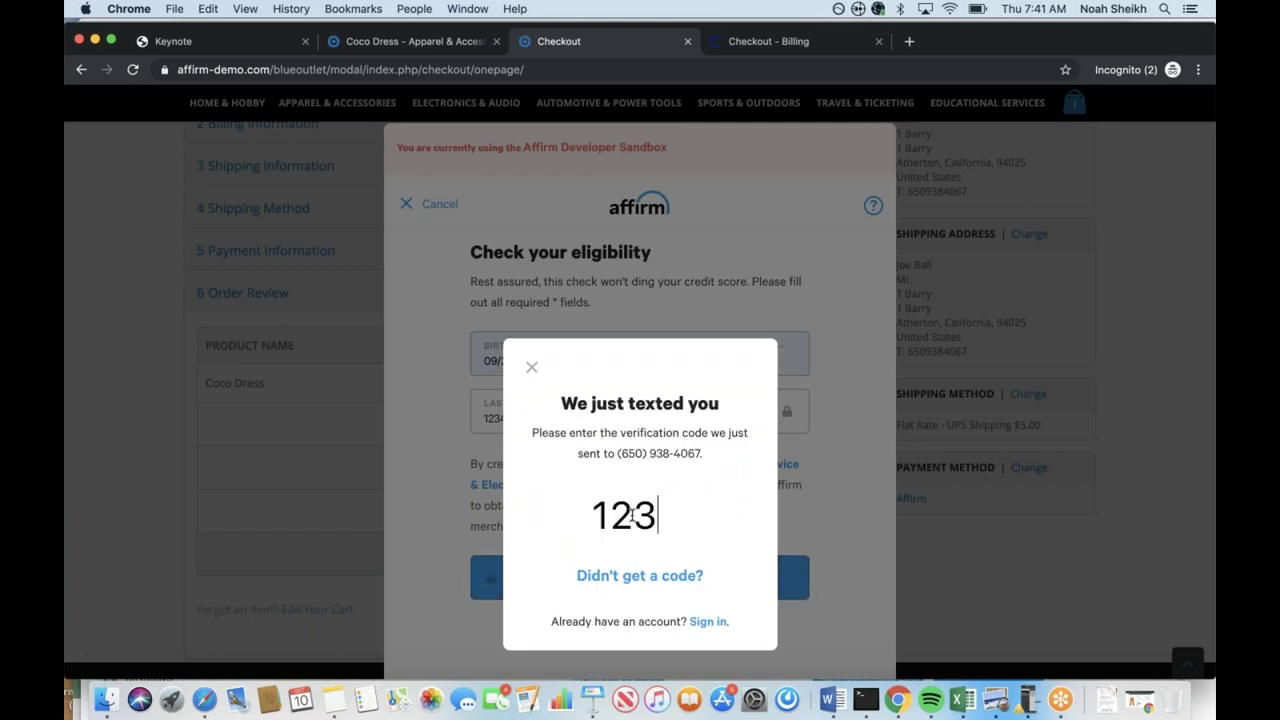
text(4)
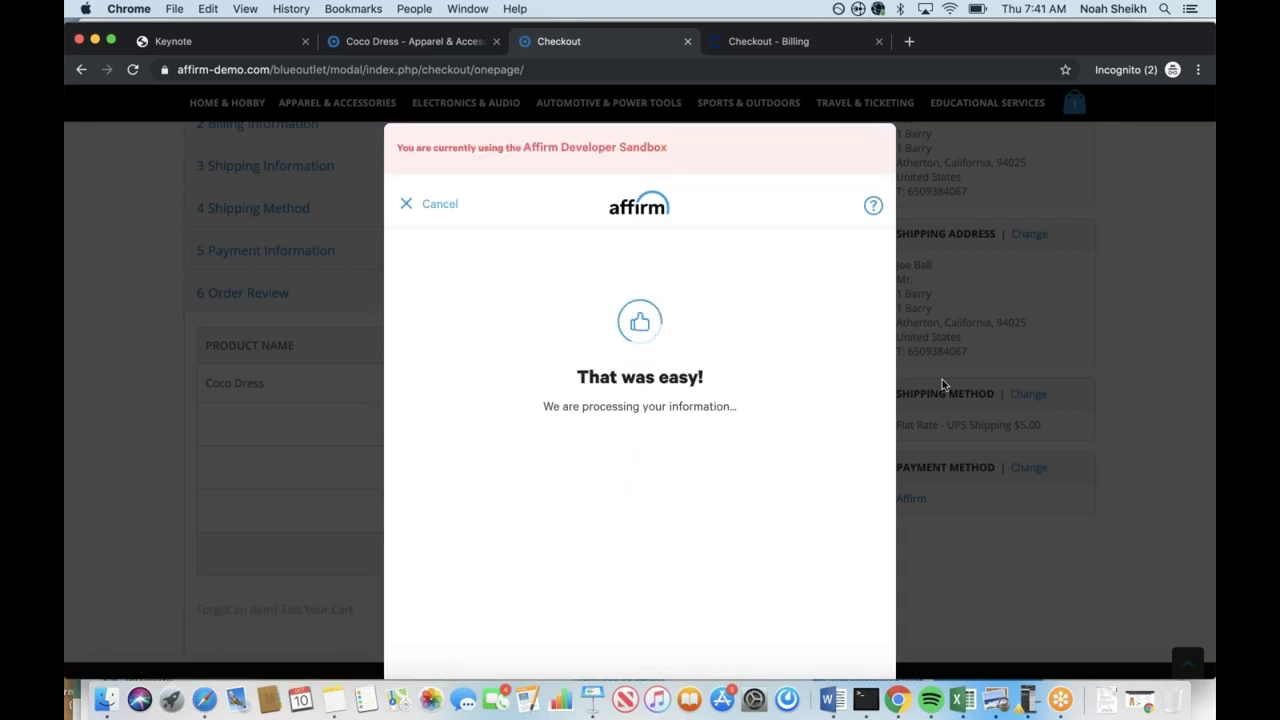
Pick the $127.96/mo for 3 months plan, accept the Truth in Lending terms, and confirm the loan.
scroll(749, 368, down, 2)
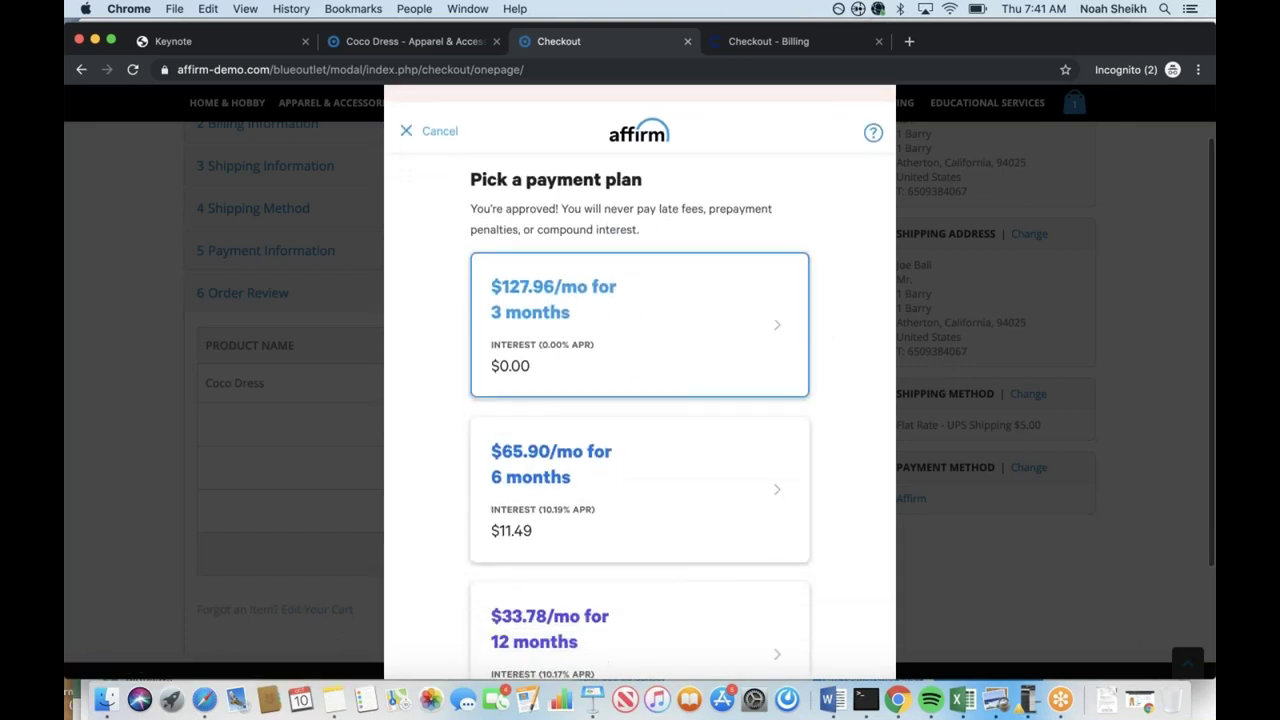
click(749, 368)
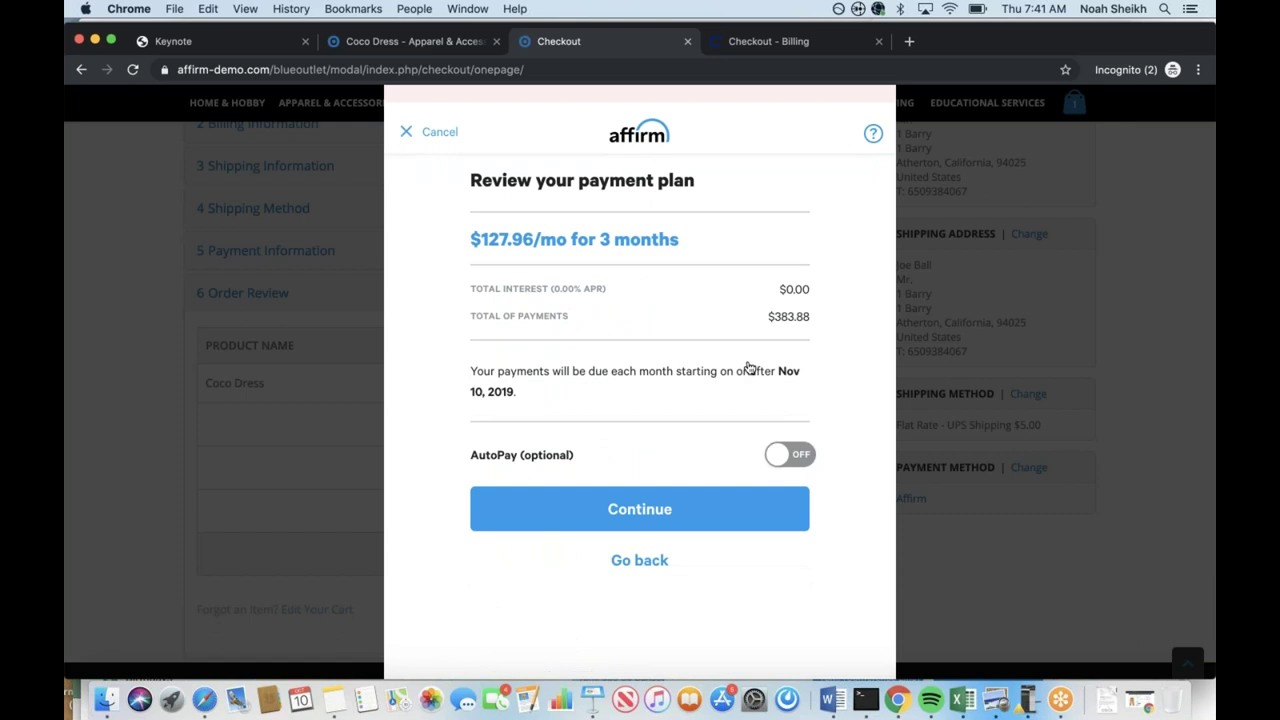
click(645, 512)
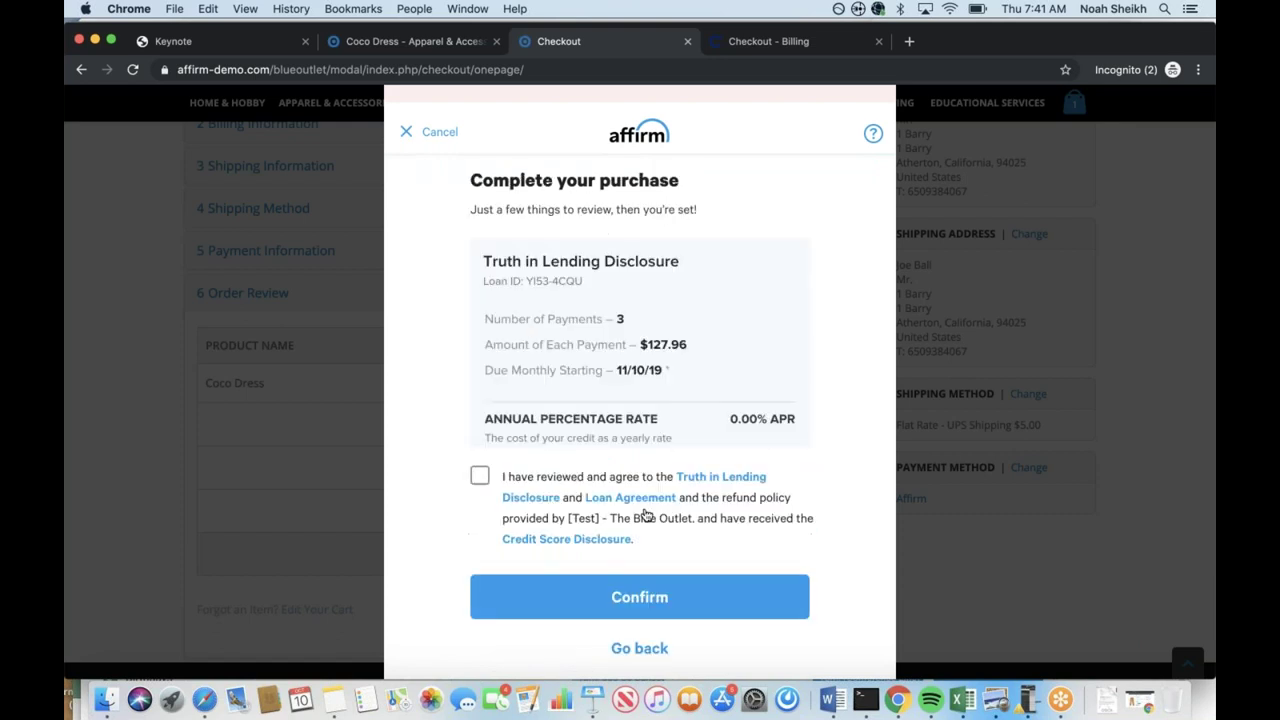
scroll(688, 364, down, 5)
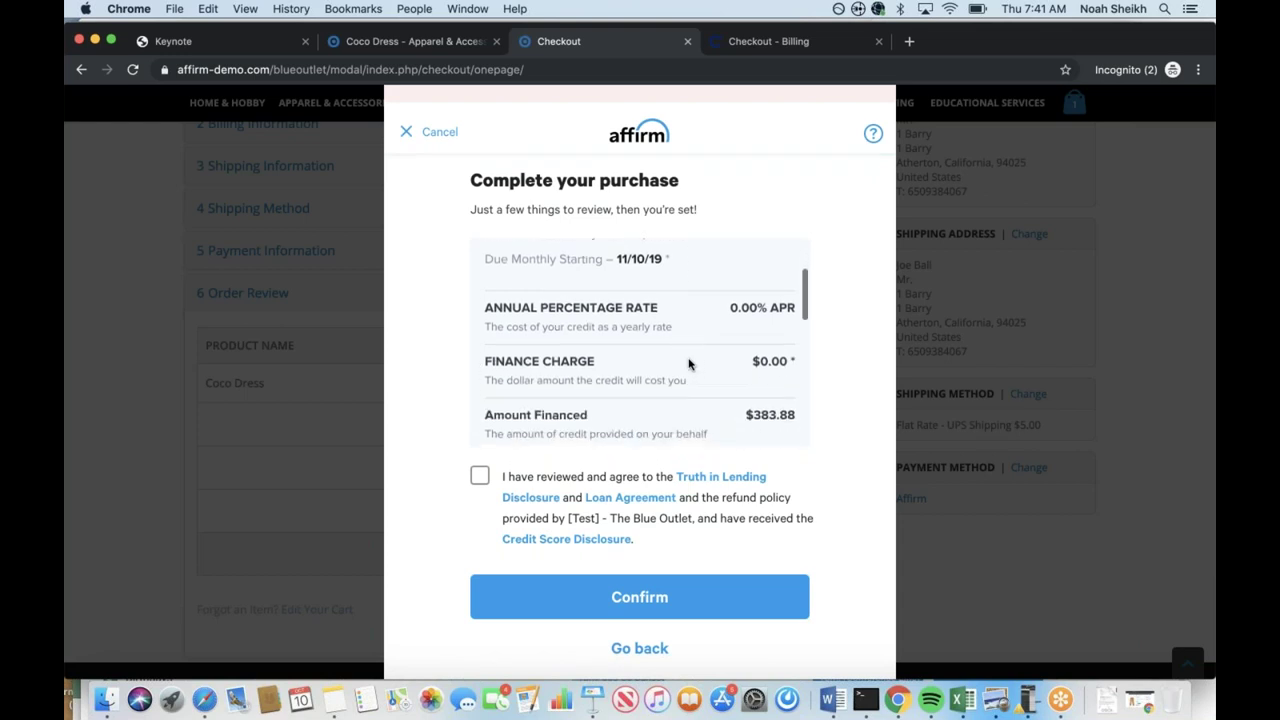
scroll(688, 364, down, 2)
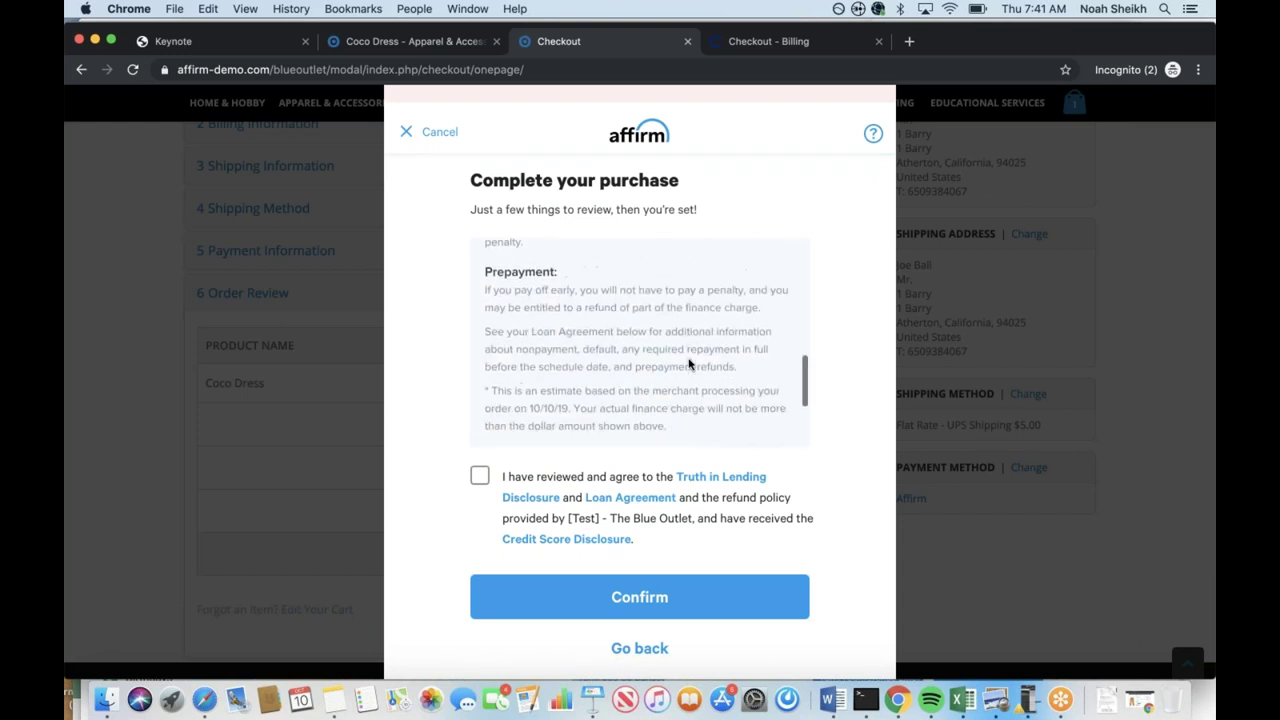
scroll(688, 364, down, 1)
click(479, 476)
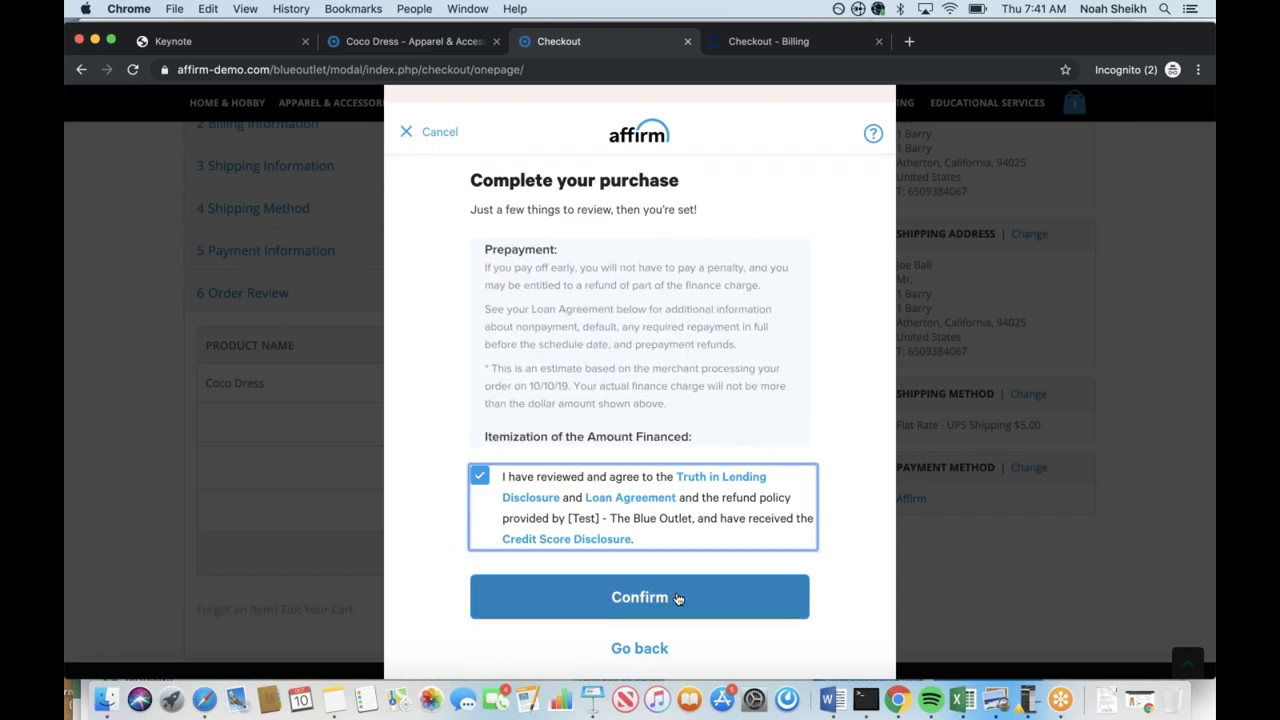
click(641, 597)
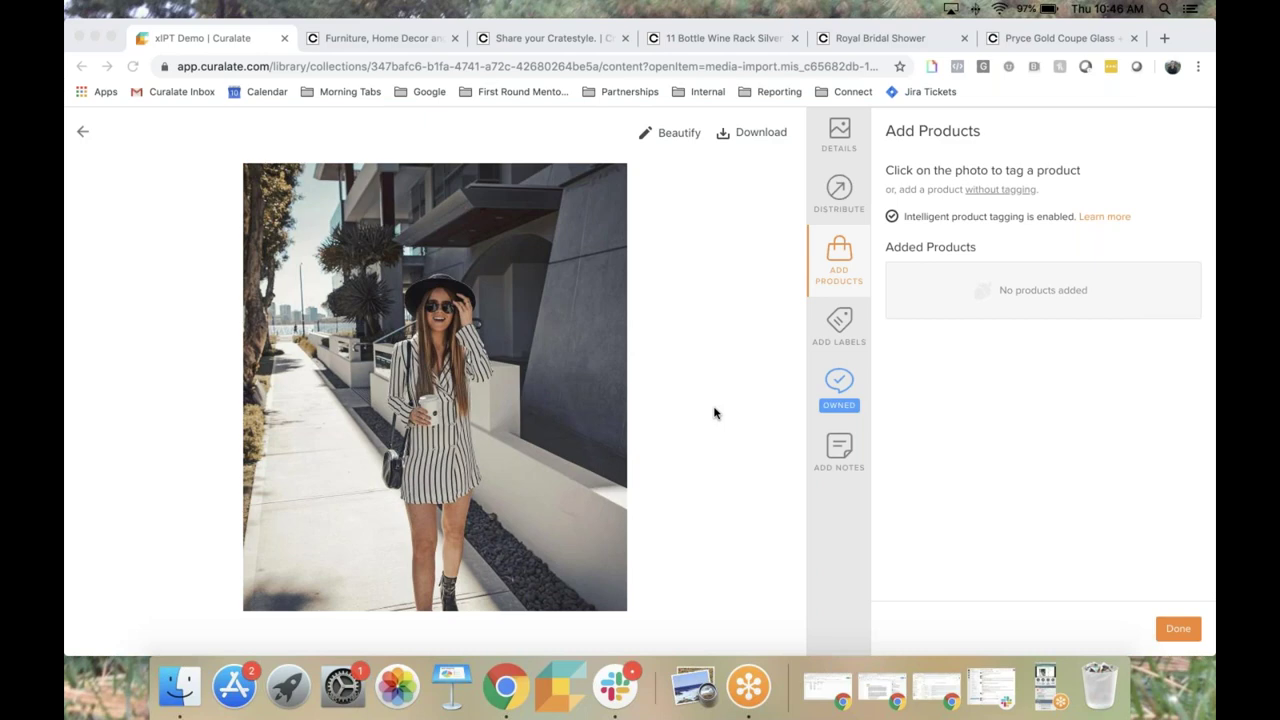
Tag the Blazin striped dress, Wyeth fedora hat, Gimme a Ring tote and Nova buckle sandals.
click(838, 256)
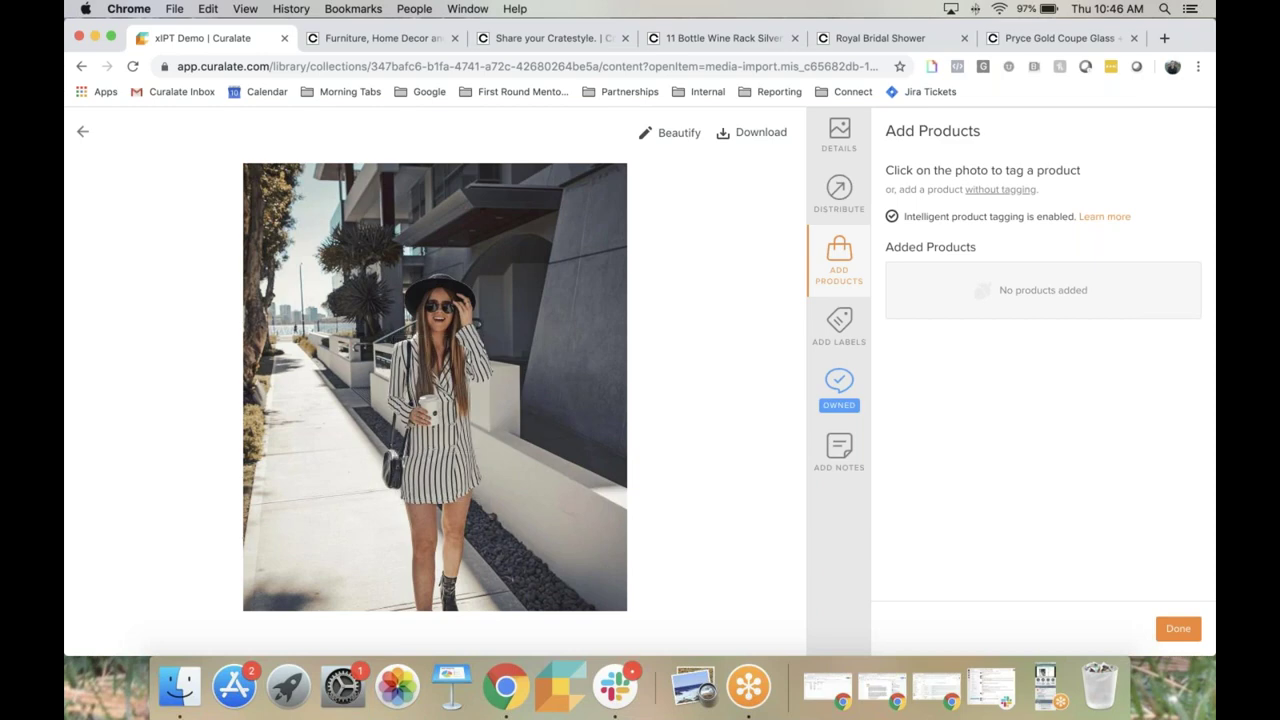
click(429, 449)
click(958, 388)
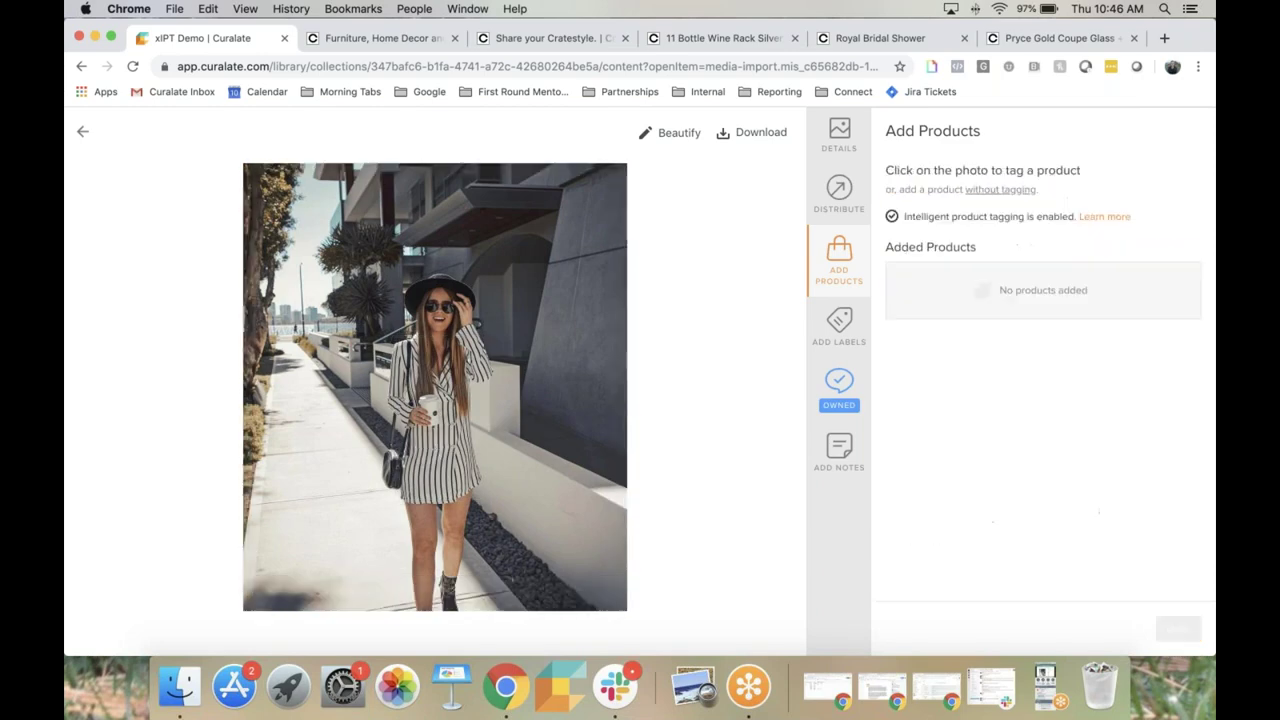
click(439, 281)
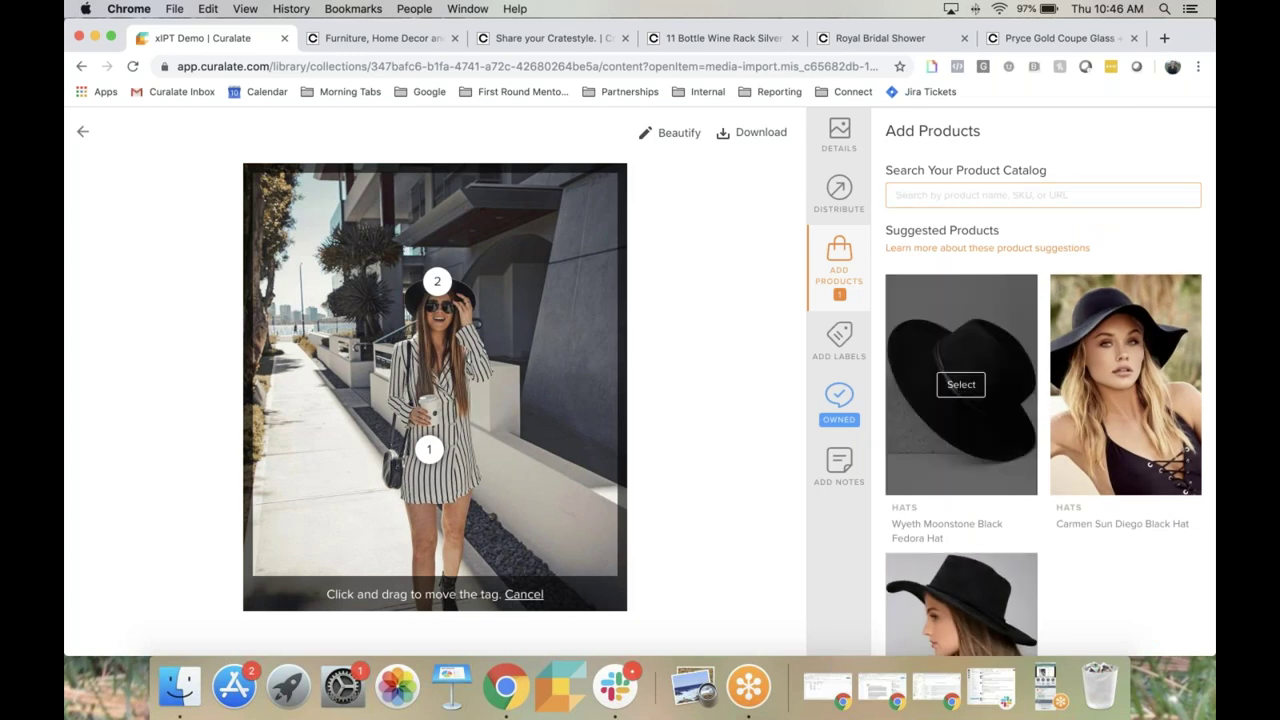
click(958, 390)
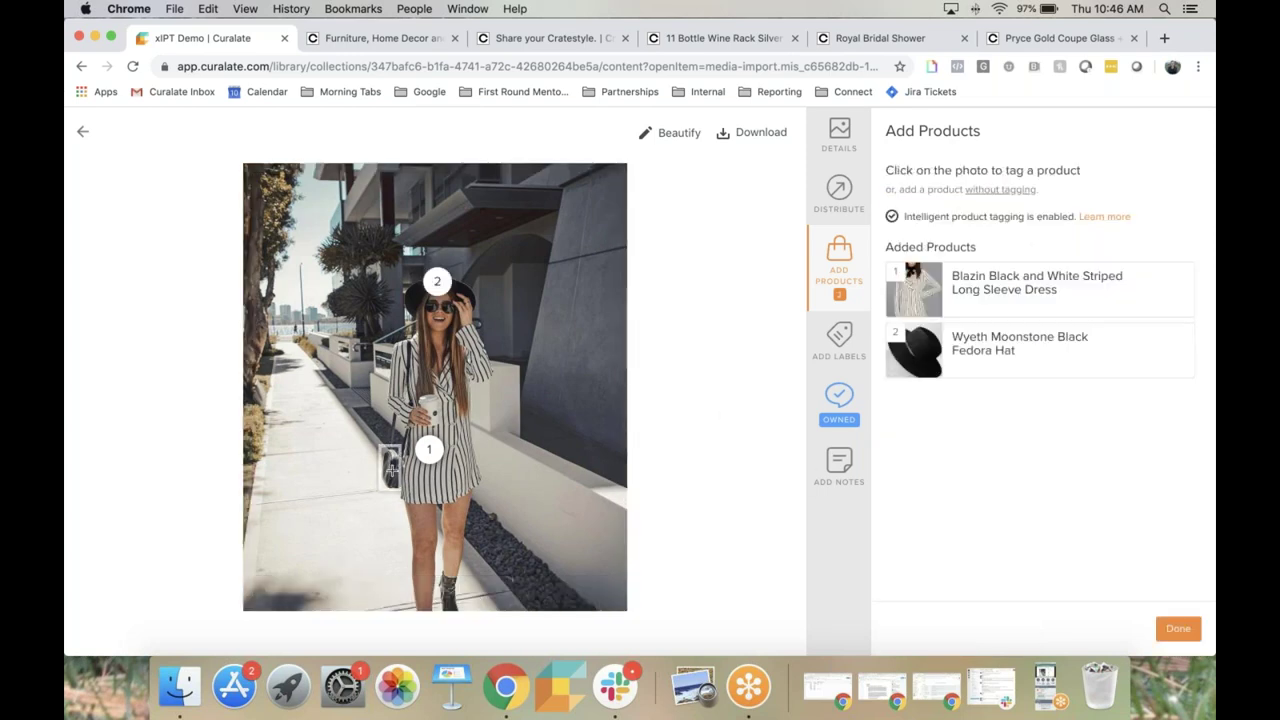
click(389, 466)
click(950, 392)
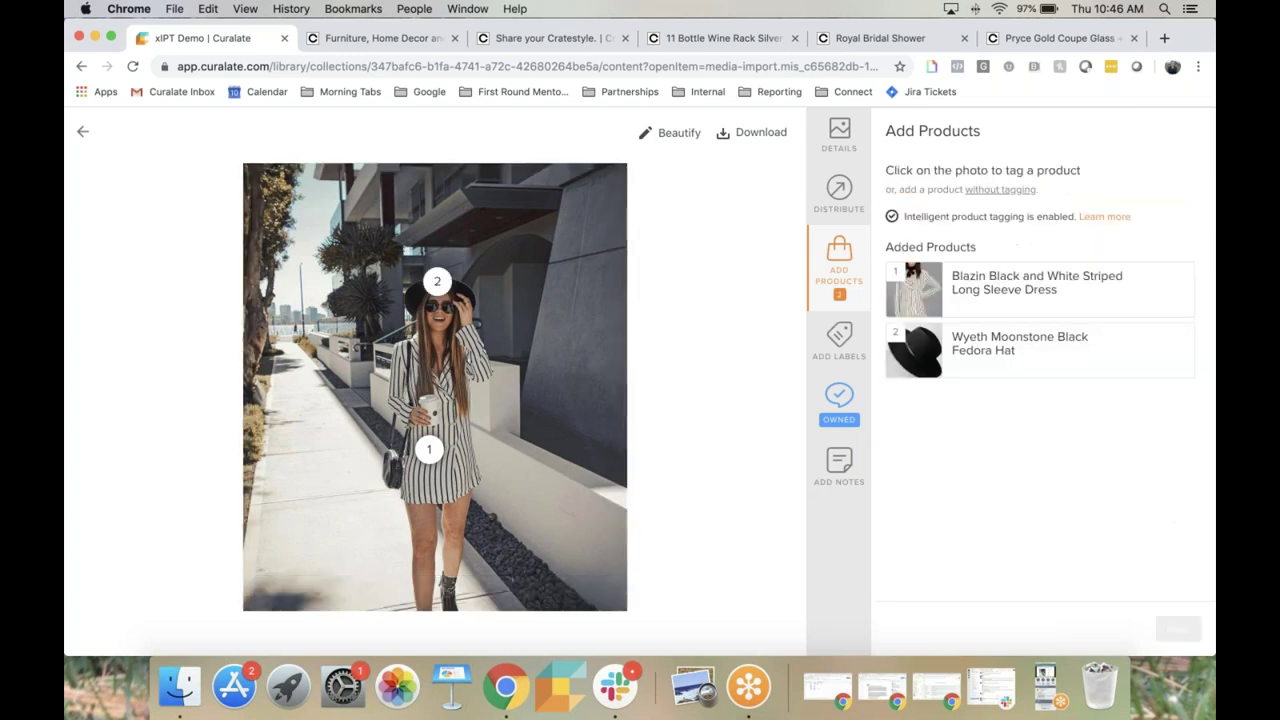
click(450, 588)
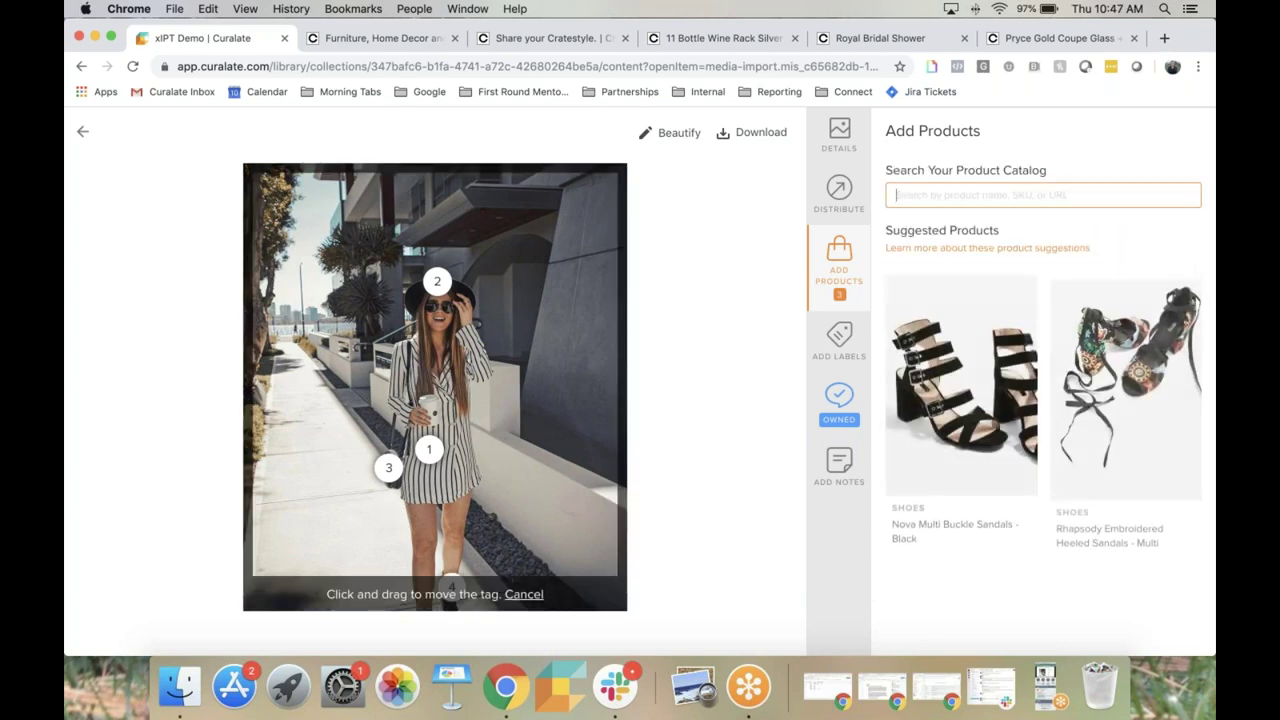
click(961, 384)
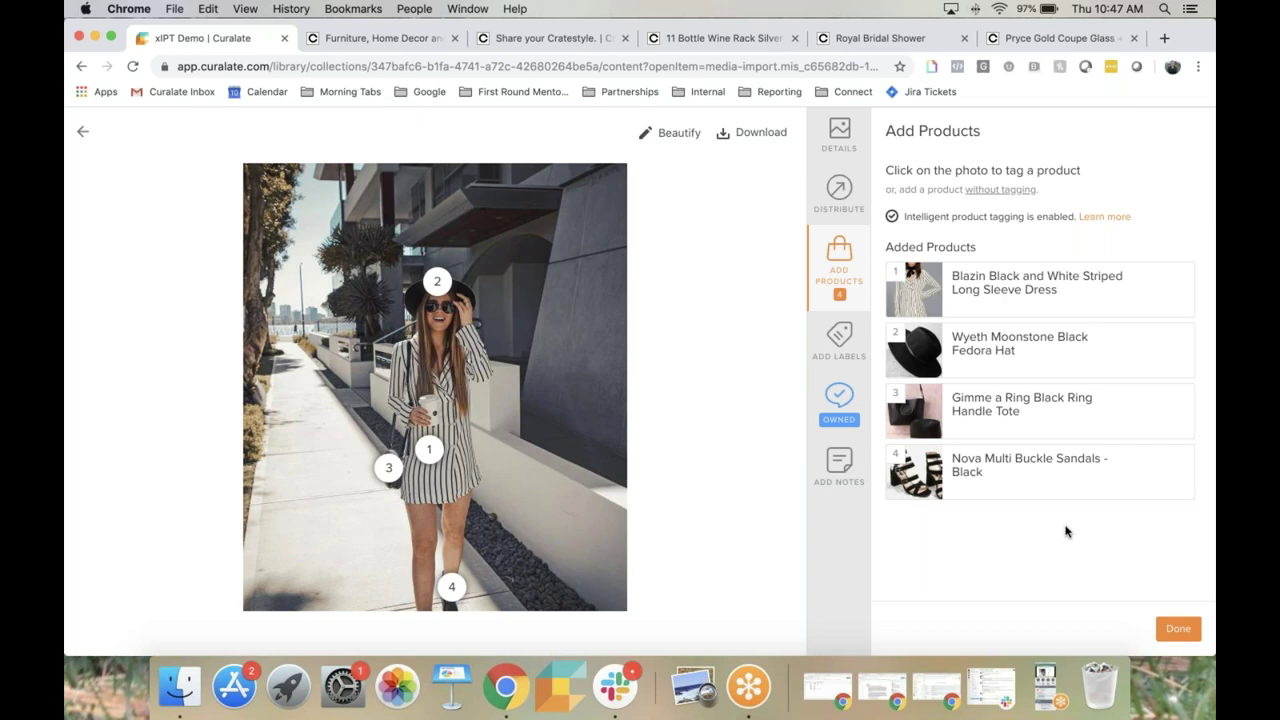
Switch to the Crate&Barrel homepage and open the #cratestyle customer photo gallery.
key(ctrl+Tab)
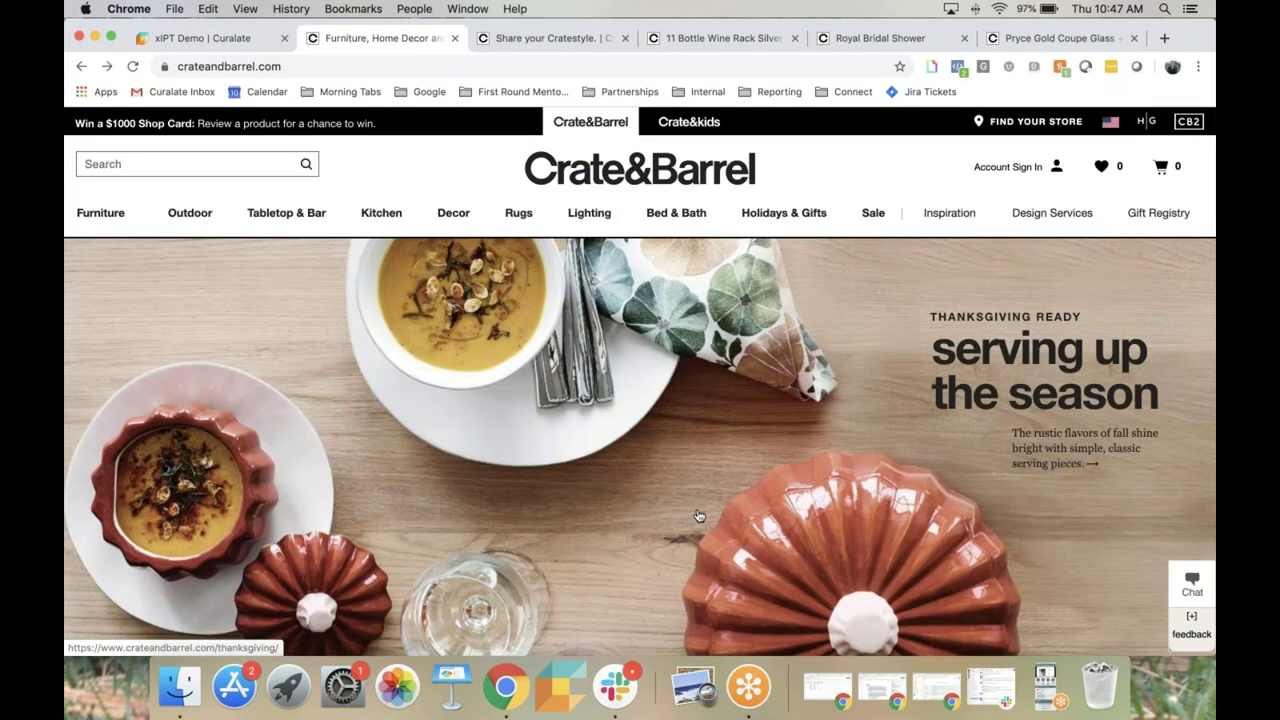
scroll(698, 516, down, 1)
scroll(698, 516, down, 20)
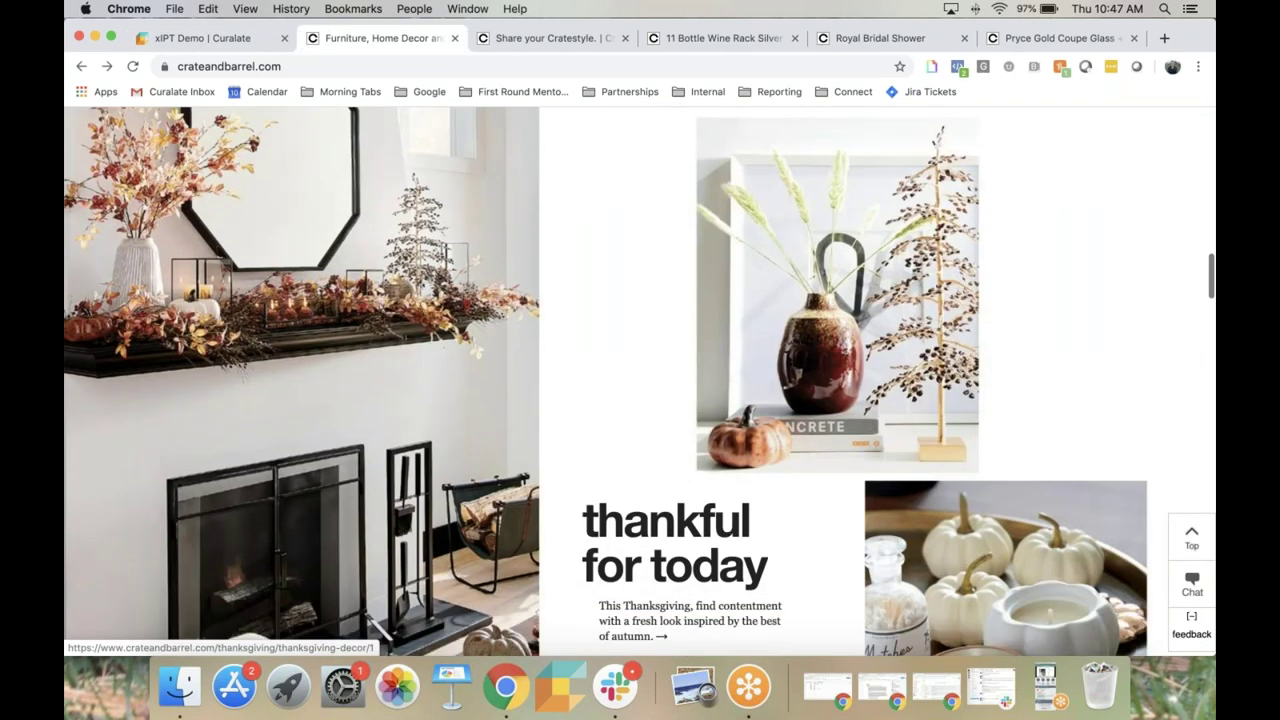
scroll(698, 516, down, 20)
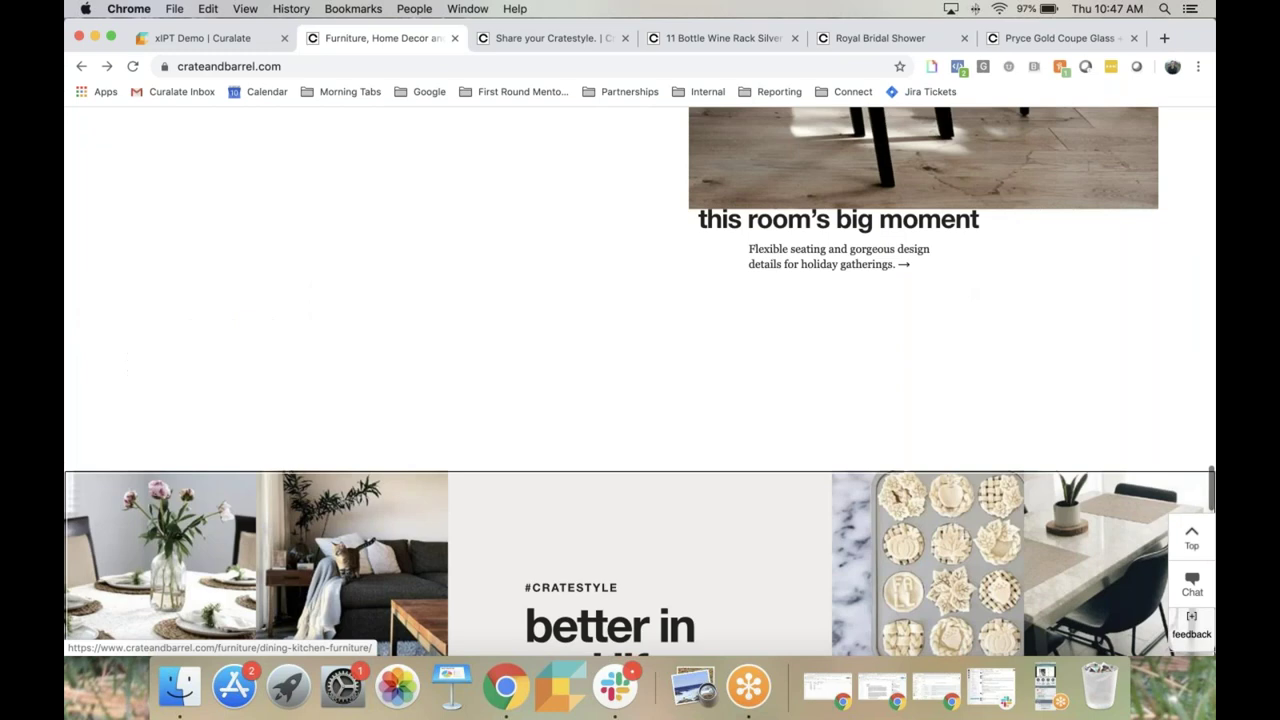
scroll(698, 516, up, 3)
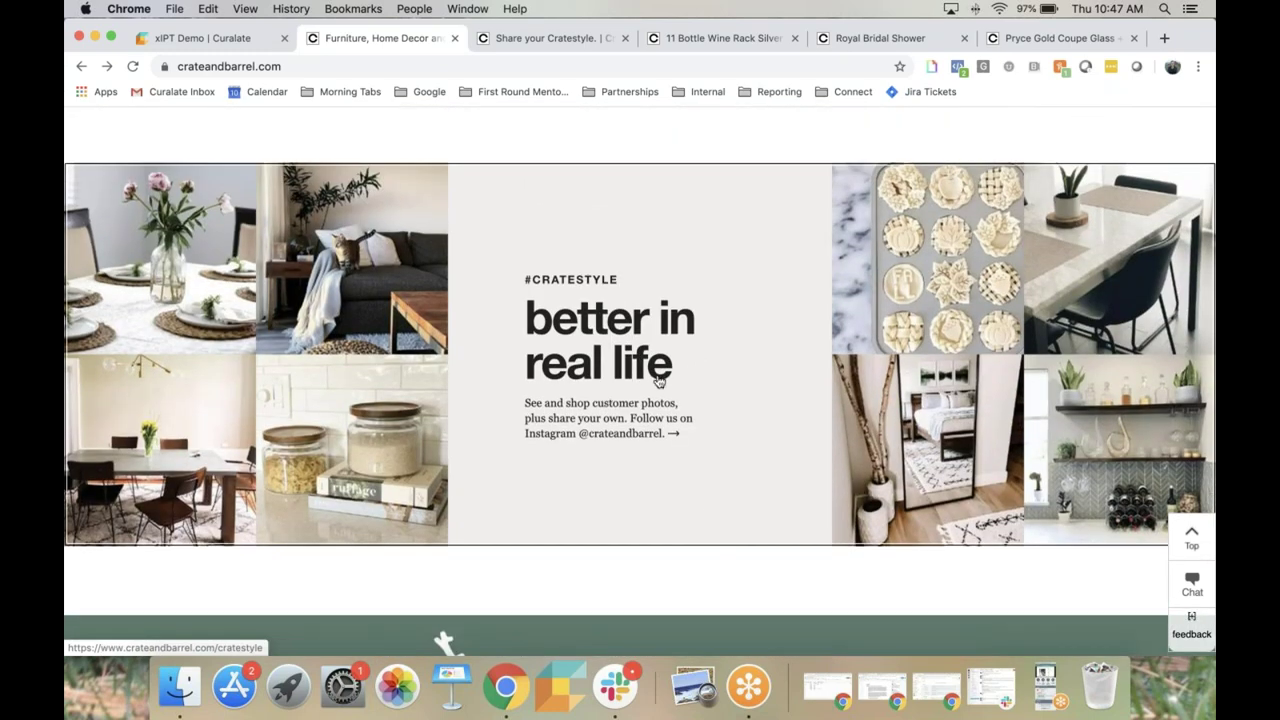
click(727, 366)
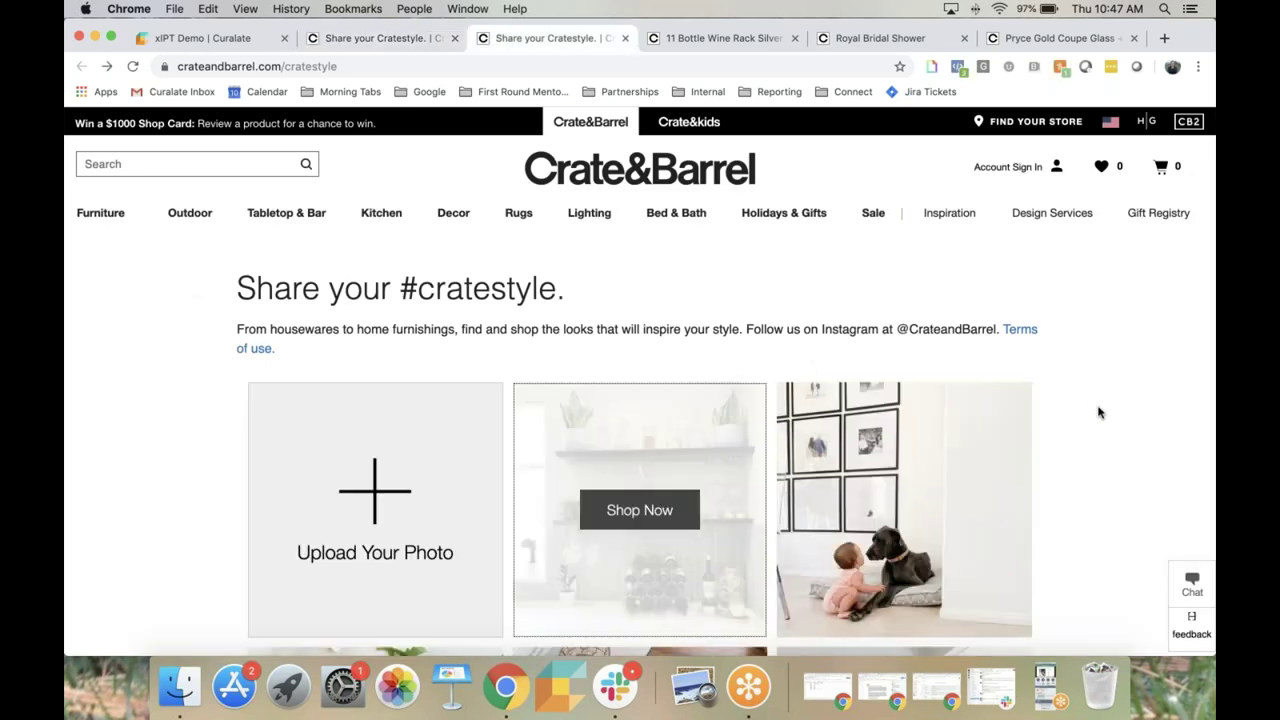
scroll(1098, 412, down, 5)
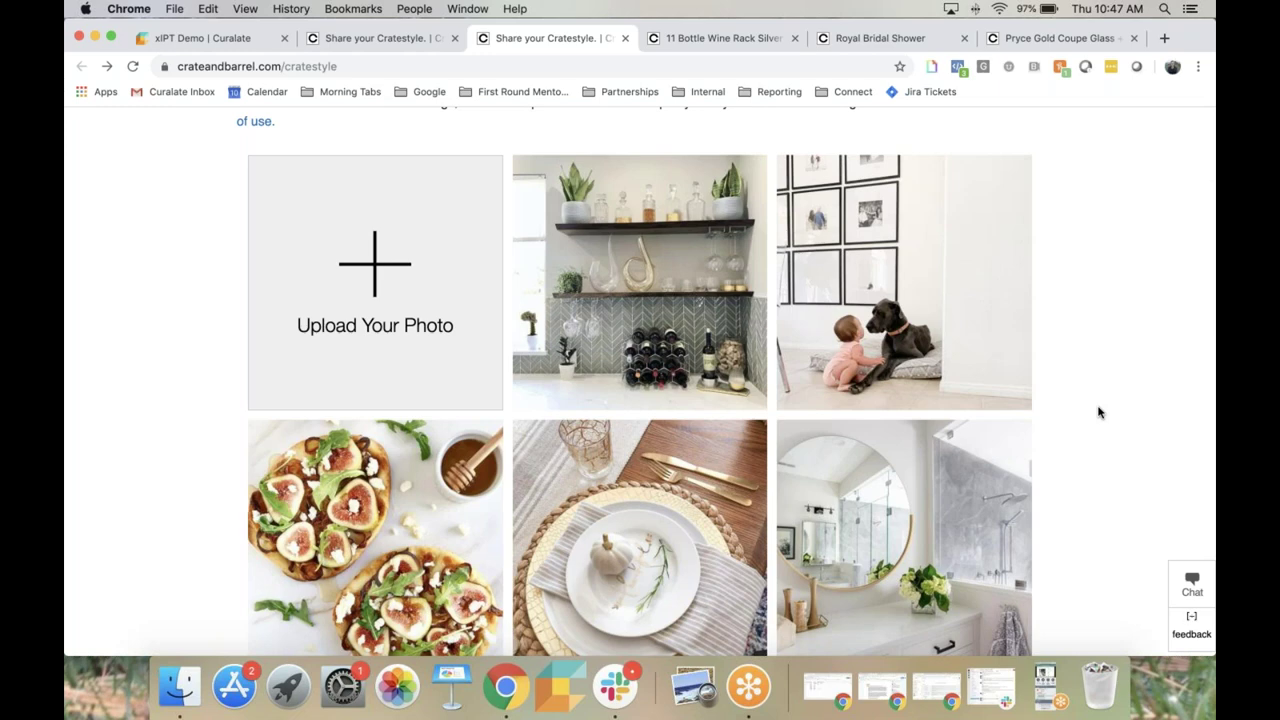
Open the shelf photo, jump to the 11 Bottle Wine Rack Silver page, and scroll to Customer Photos.
click(657, 285)
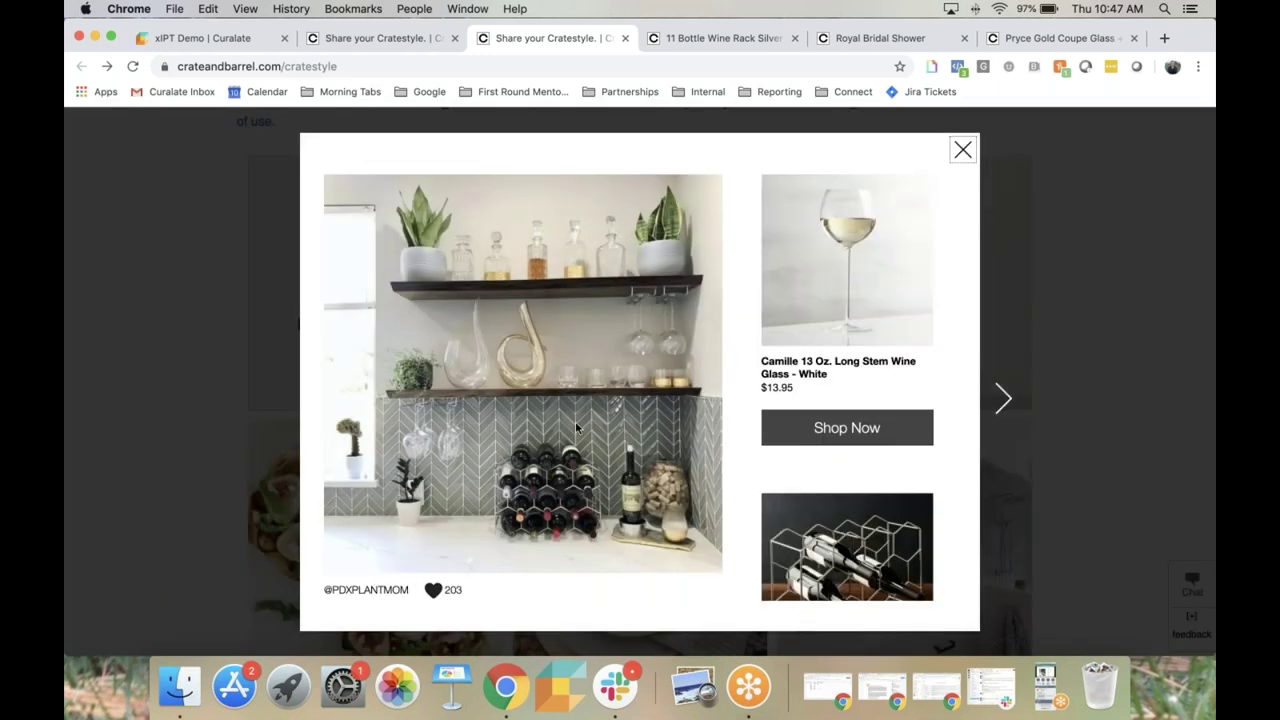
scroll(868, 482, down, 3)
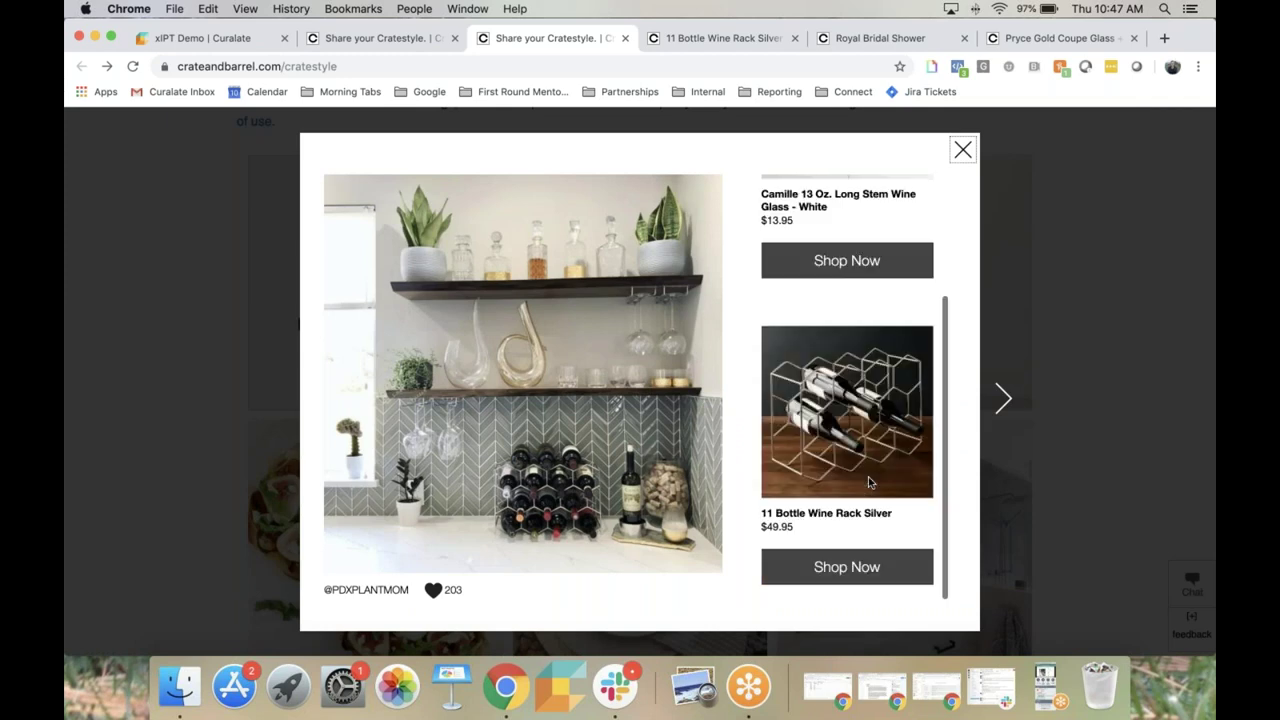
click(849, 582)
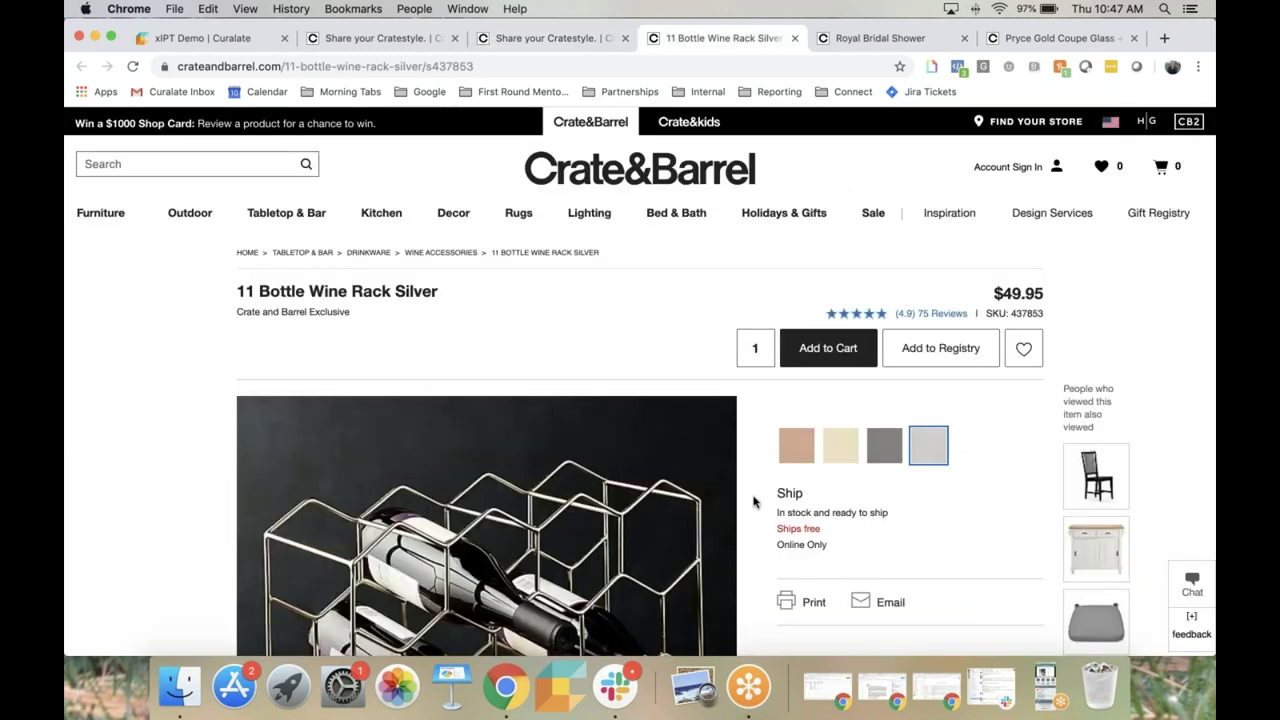
scroll(754, 501, down, 5)
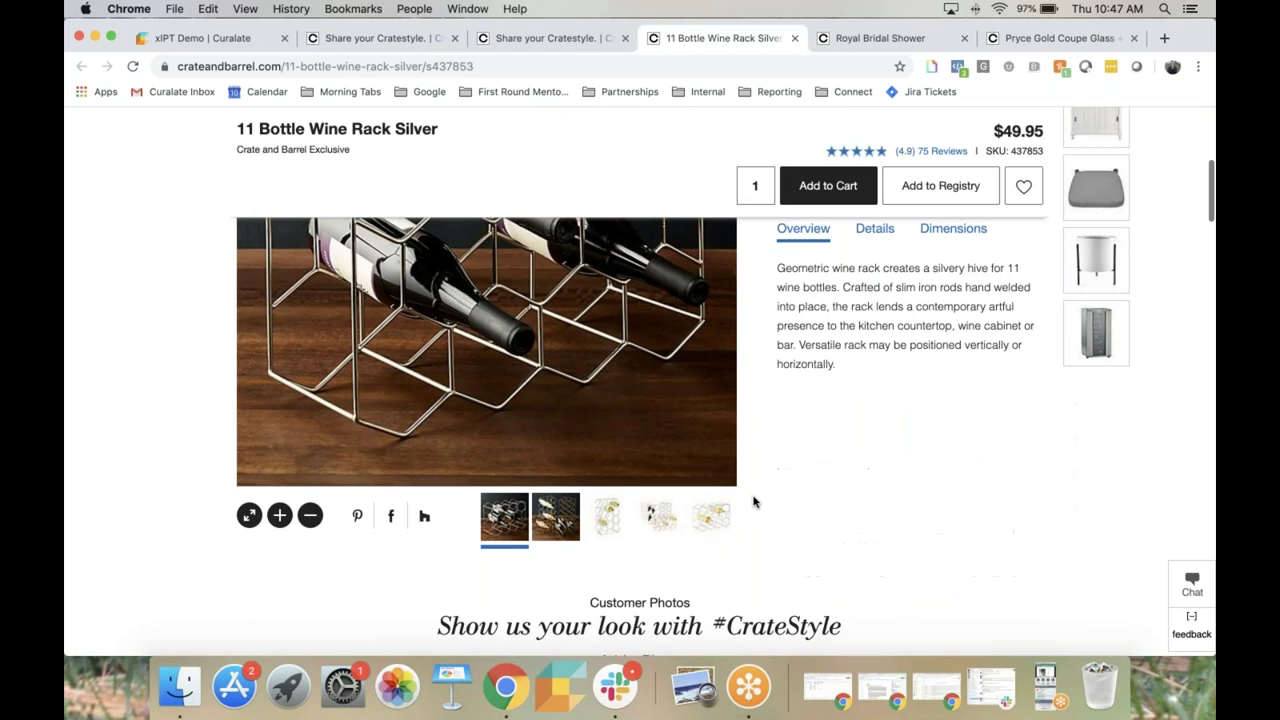
scroll(754, 501, down, 4)
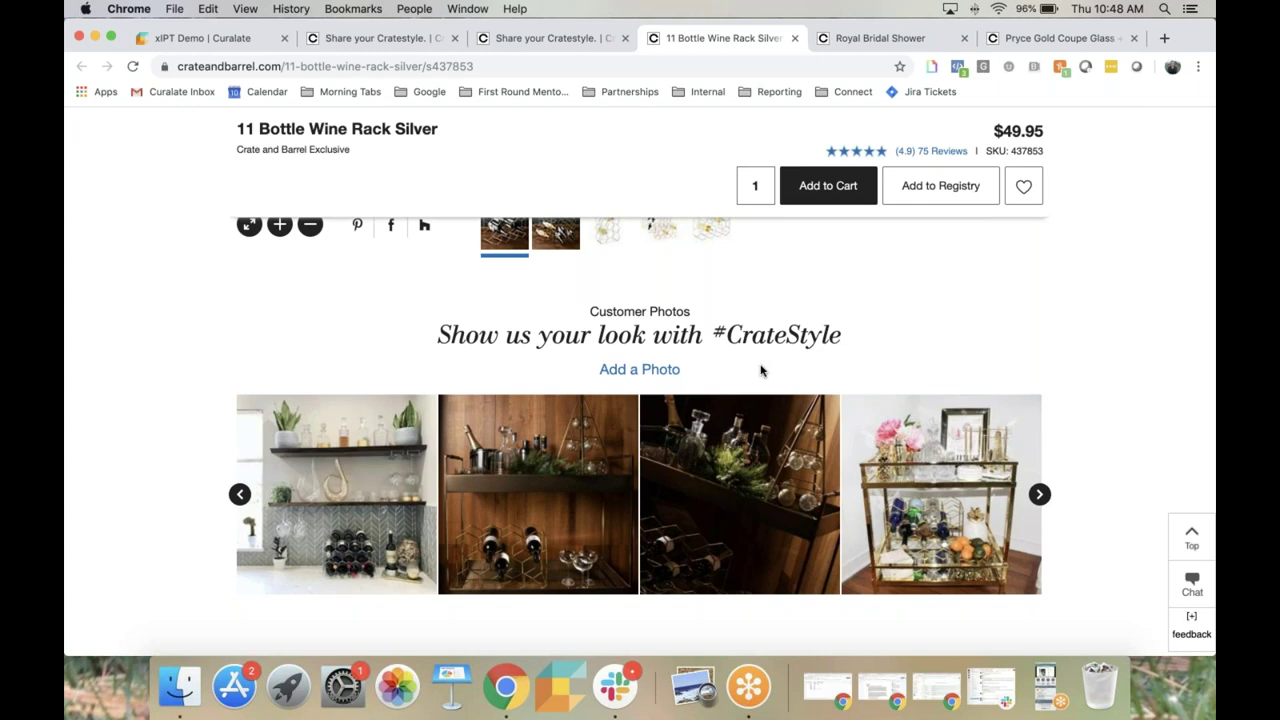
Switch to GoToMeeting from the Dock to hand the shared screen to the next presenter.
click(742, 700)
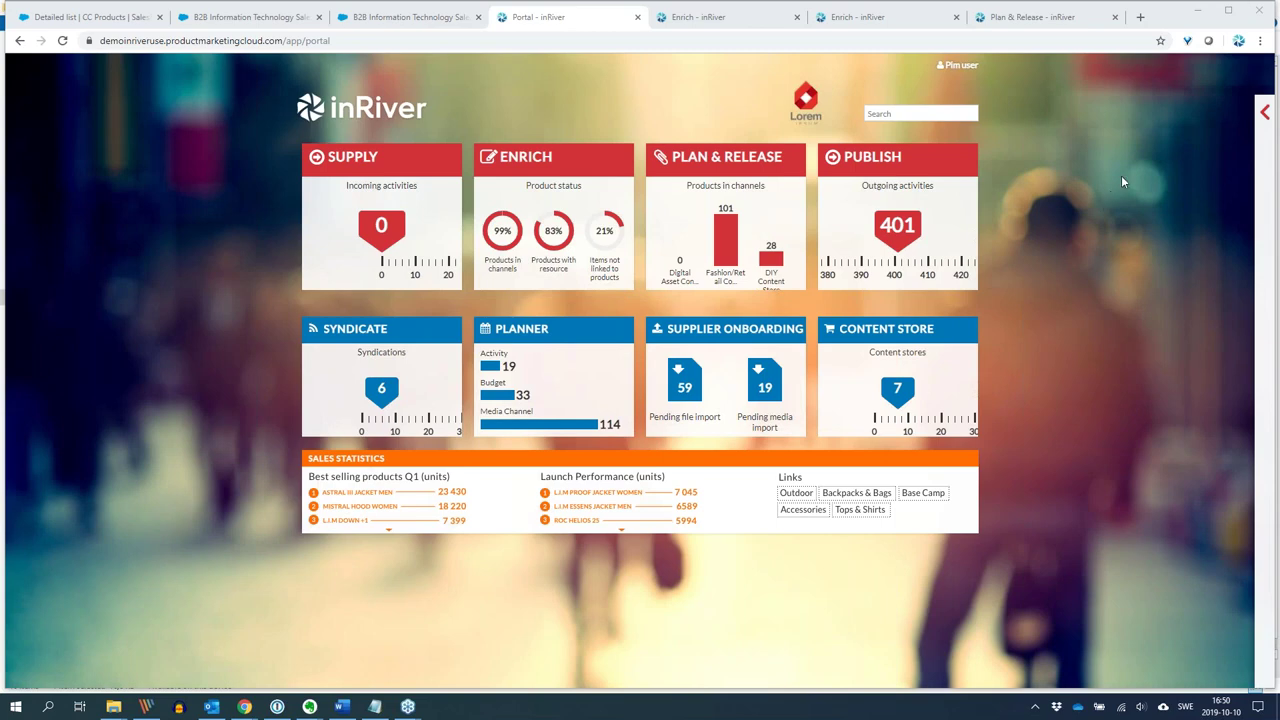
Bring Chrome to the front showing the Salesforce CC Products detailed list of 17 items.
click(266, 250)
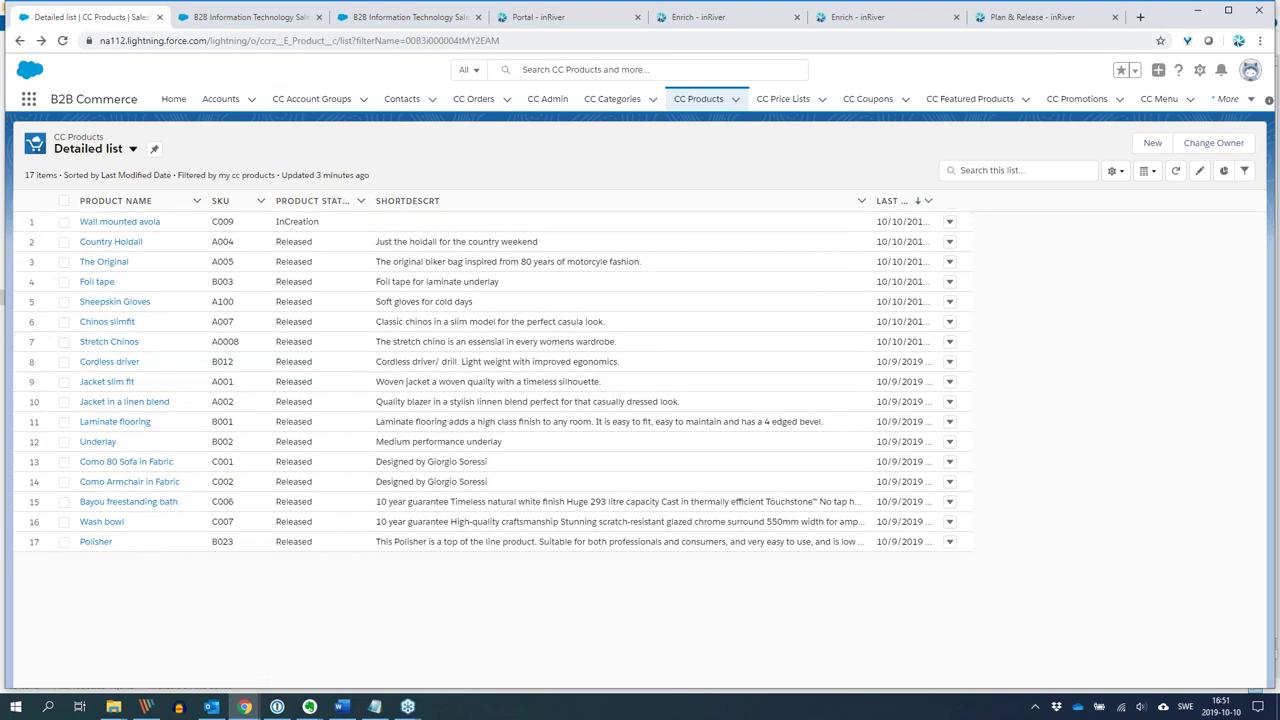
View the Cordless driver on the B2B Information Technology storefront, then open the Enrich - inRiver dashboard.
click(264, 22)
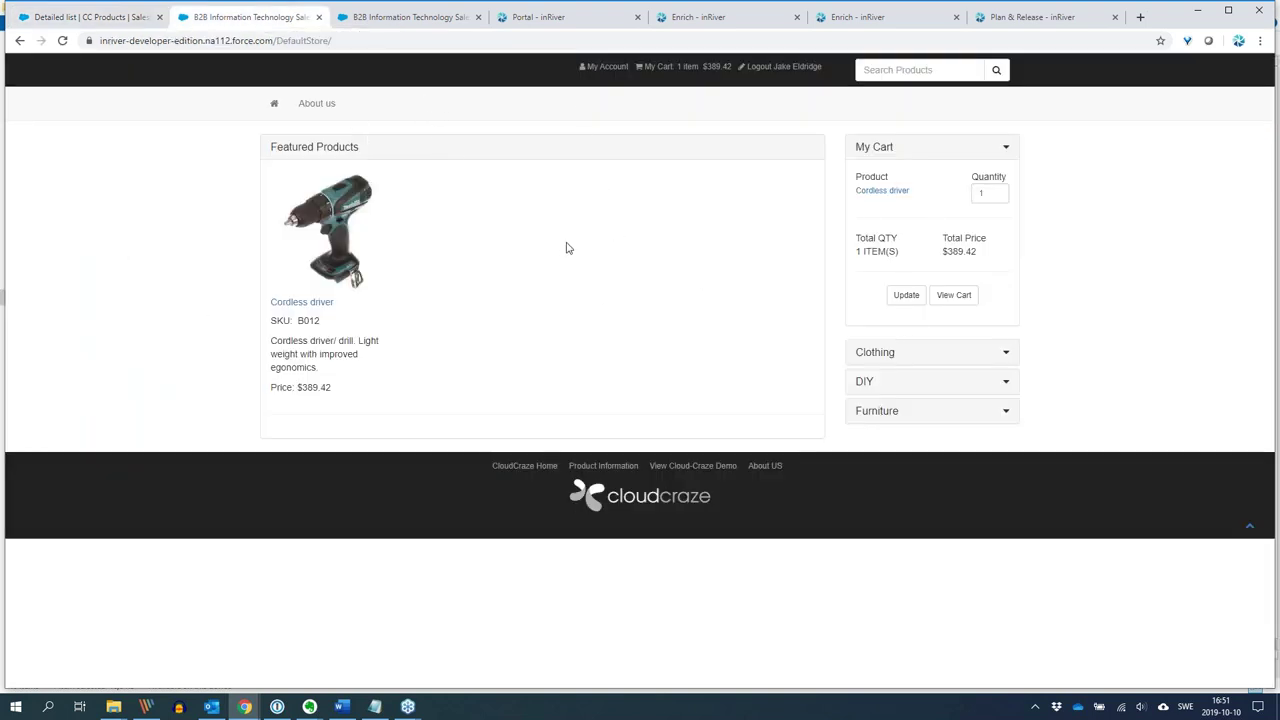
click(706, 20)
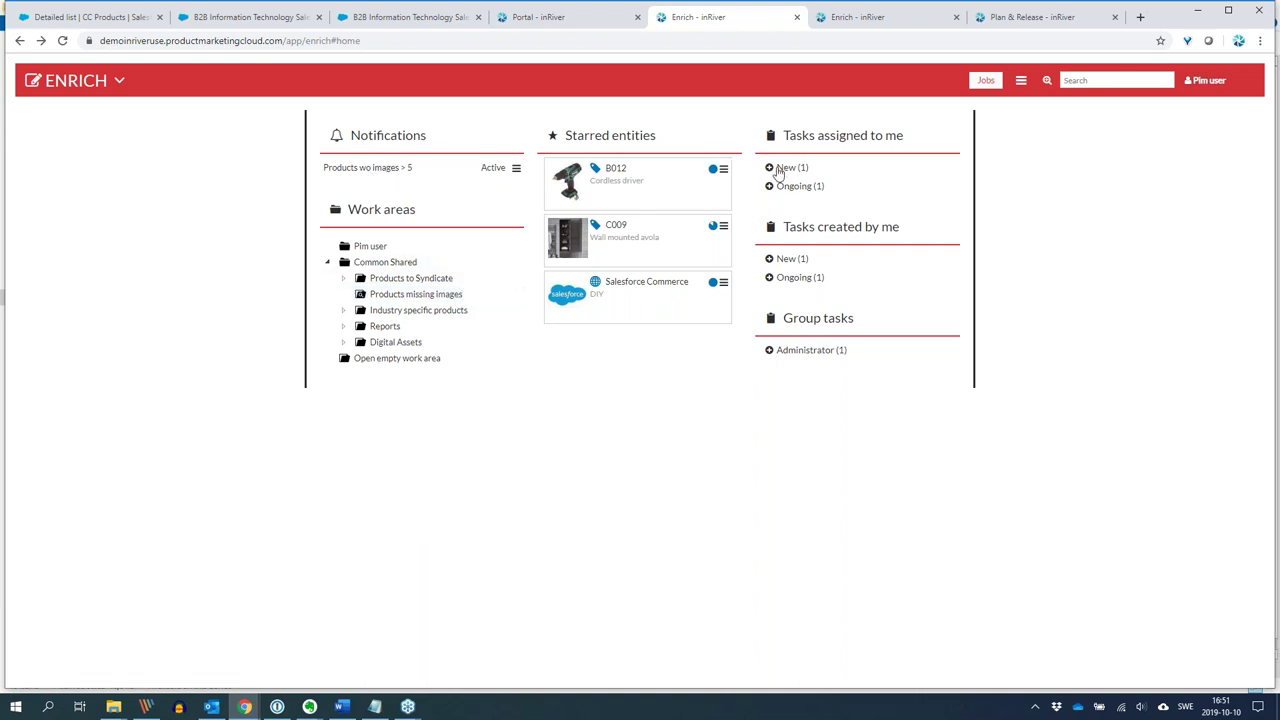
Expand New and Ongoing assigned tasks and review C009's 85% completeness details.
click(770, 168)
click(769, 223)
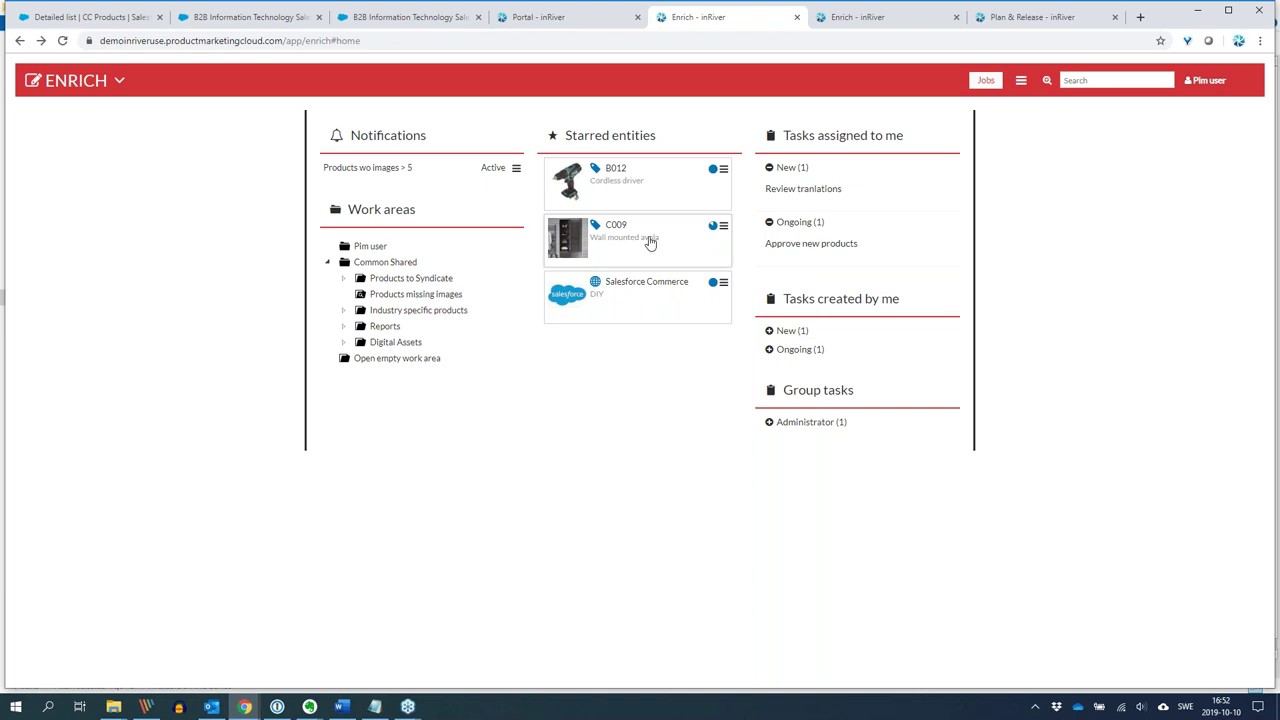
click(713, 228)
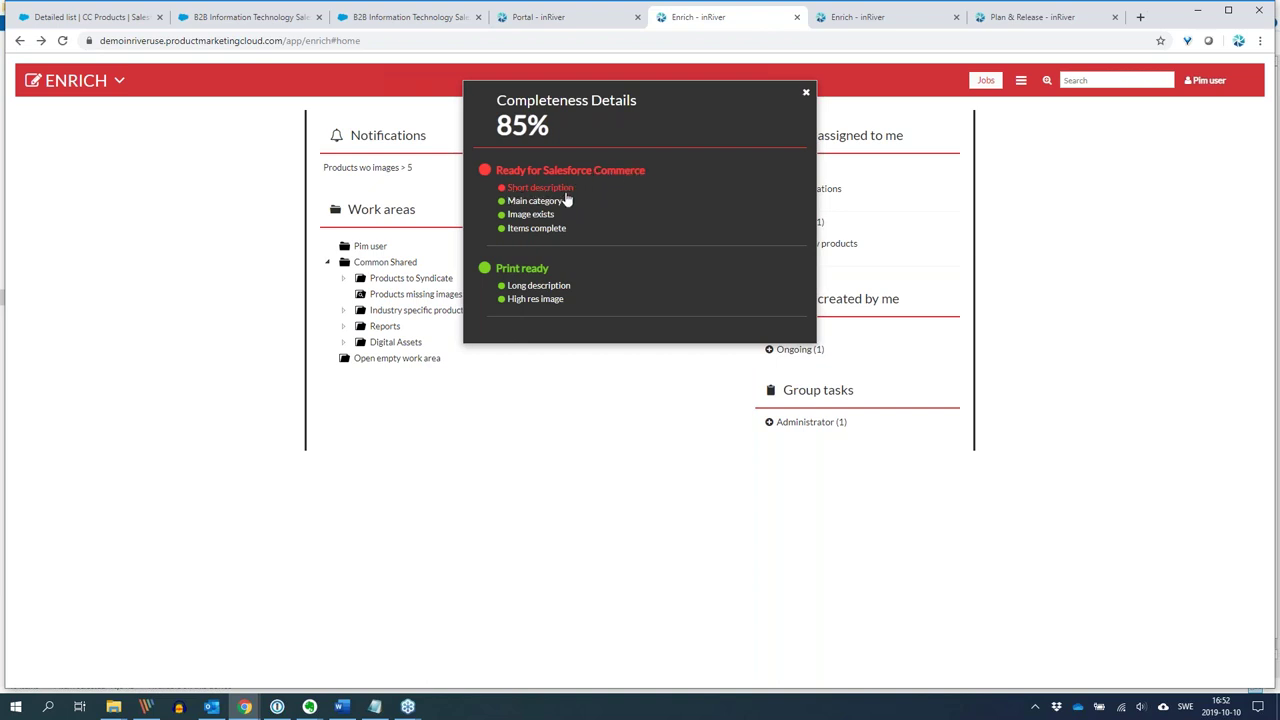
click(806, 93)
Open the C009 Wall mounted avola product and view its Details fields.
click(621, 236)
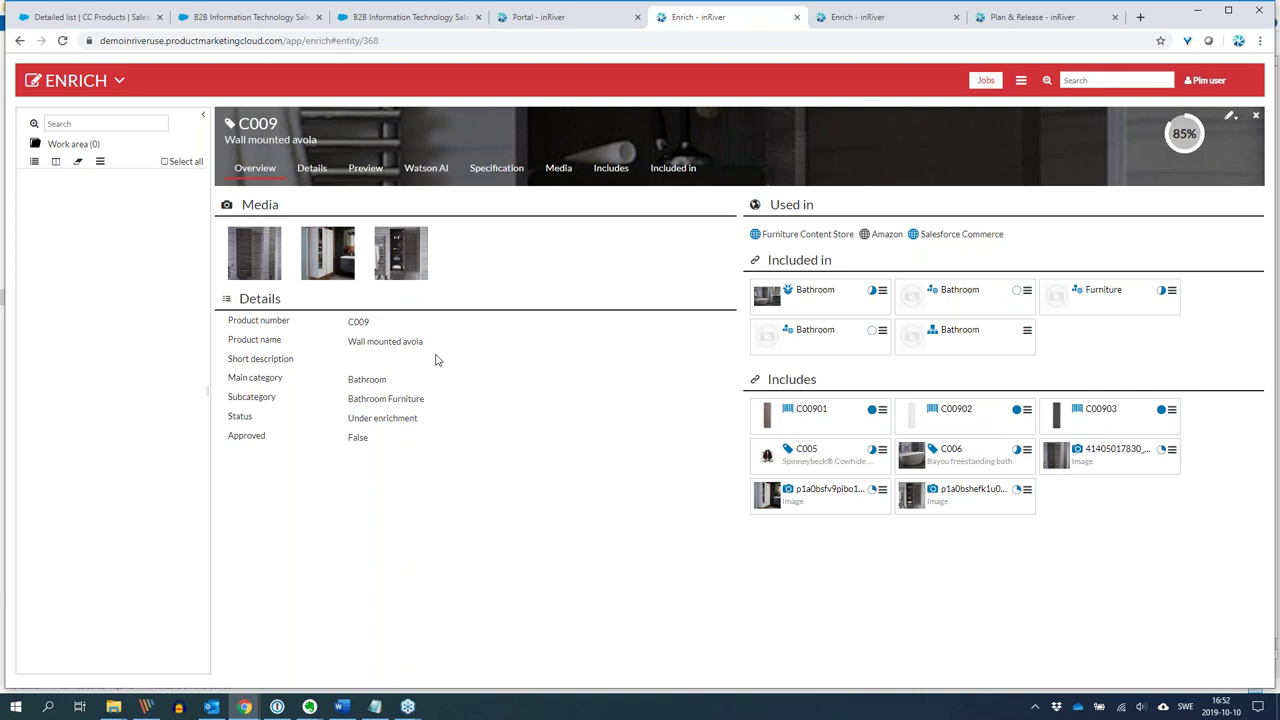
click(320, 172)
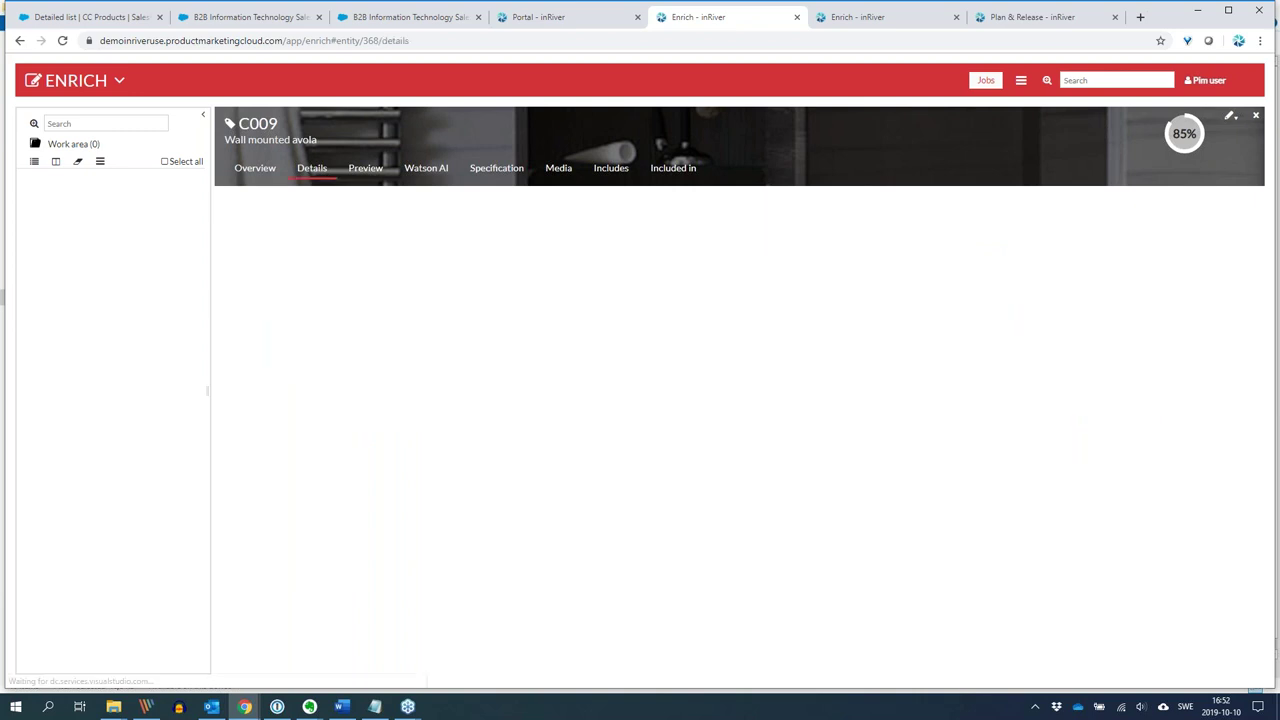
scroll(540, 483, down, 3)
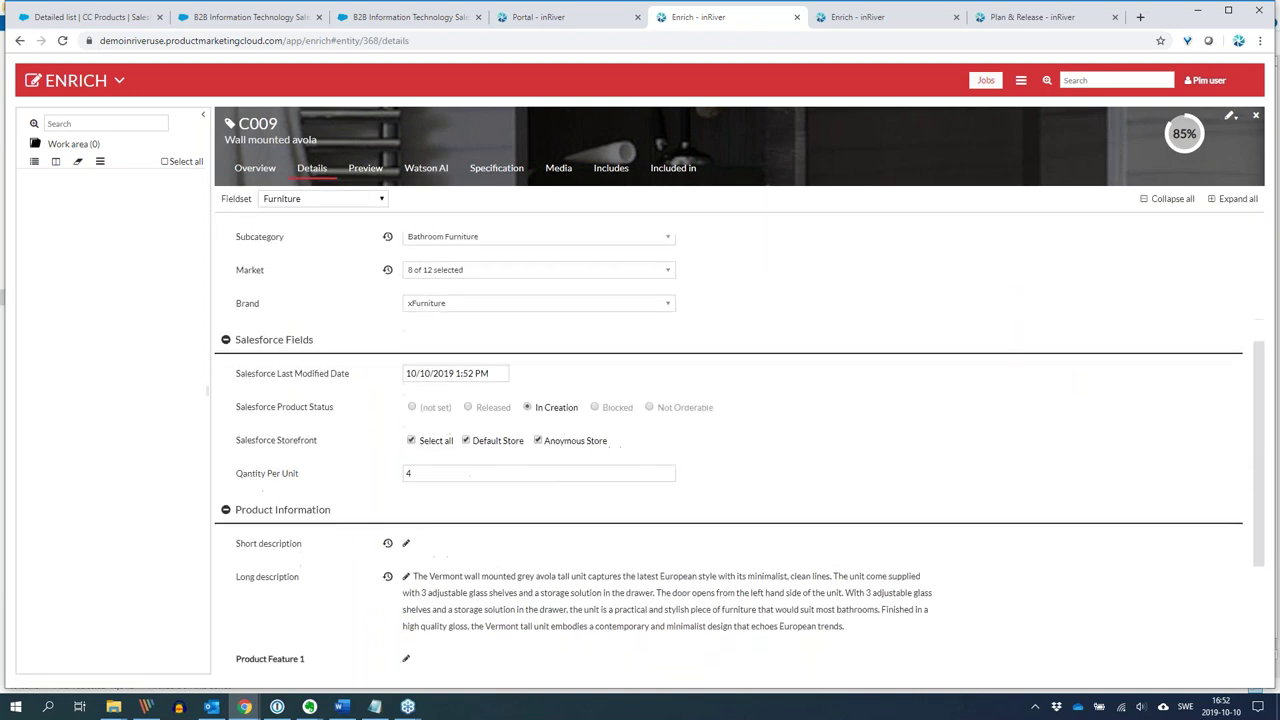
Paste the copied description text into C009's Short description, replacing the URL.
click(406, 489)
click(470, 515)
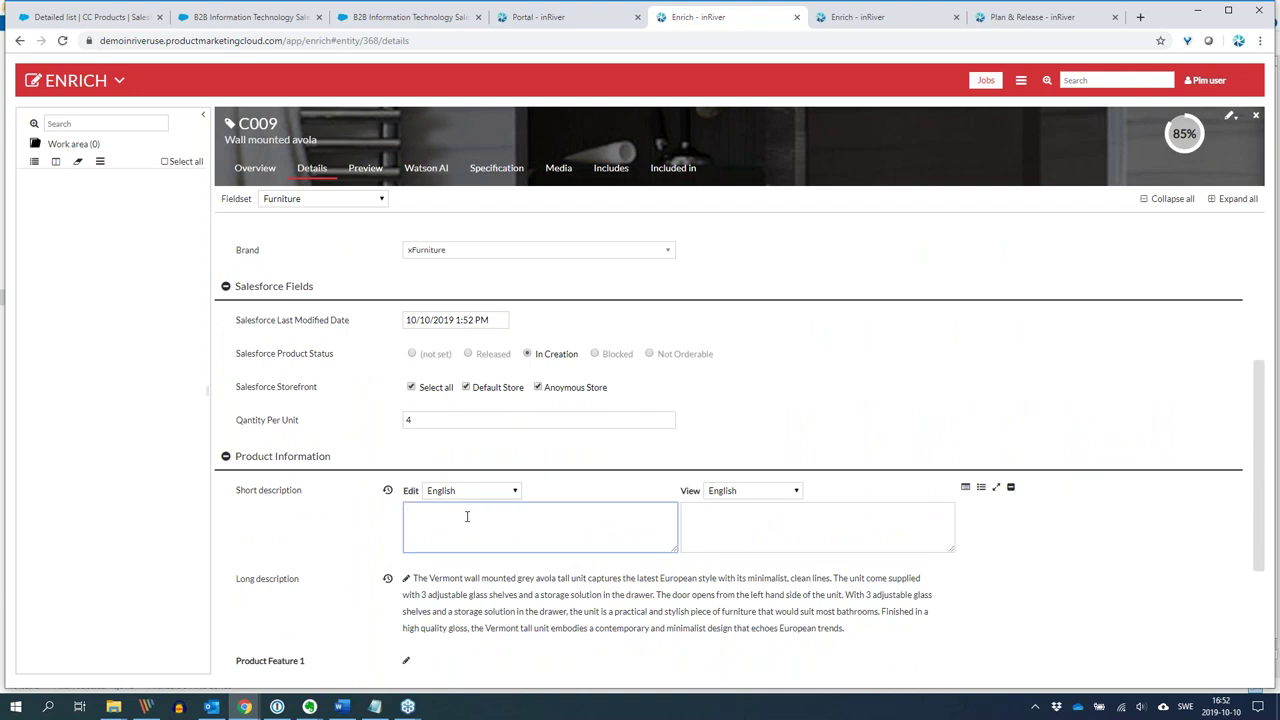
key(ctrl+v)
scroll(536, 530, down, 1)
drag(633, 511, 645, 465)
key(ctrl+c)
click(645, 465)
key(ctrl+a)
key(ctrl+v)
scroll(580, 331, up, 2)
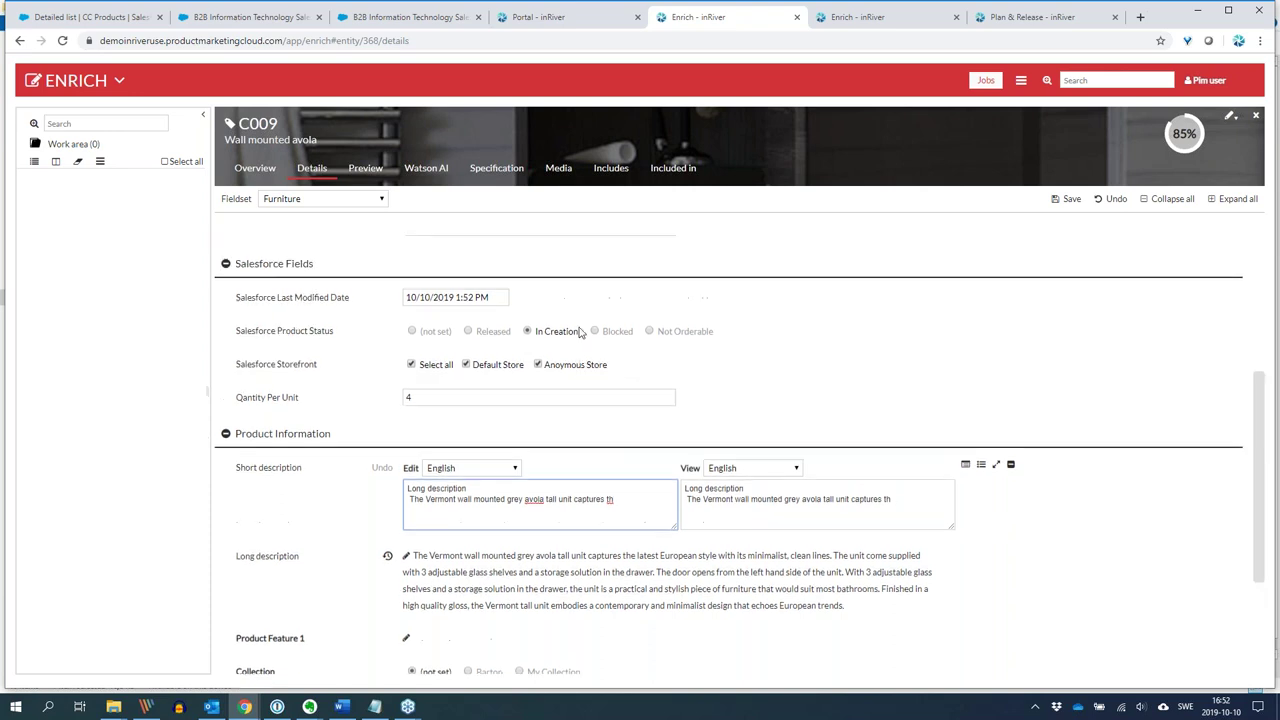
Set Salesforce Product Status to Released and replace Short description with a five-line bullet list.
click(470, 421)
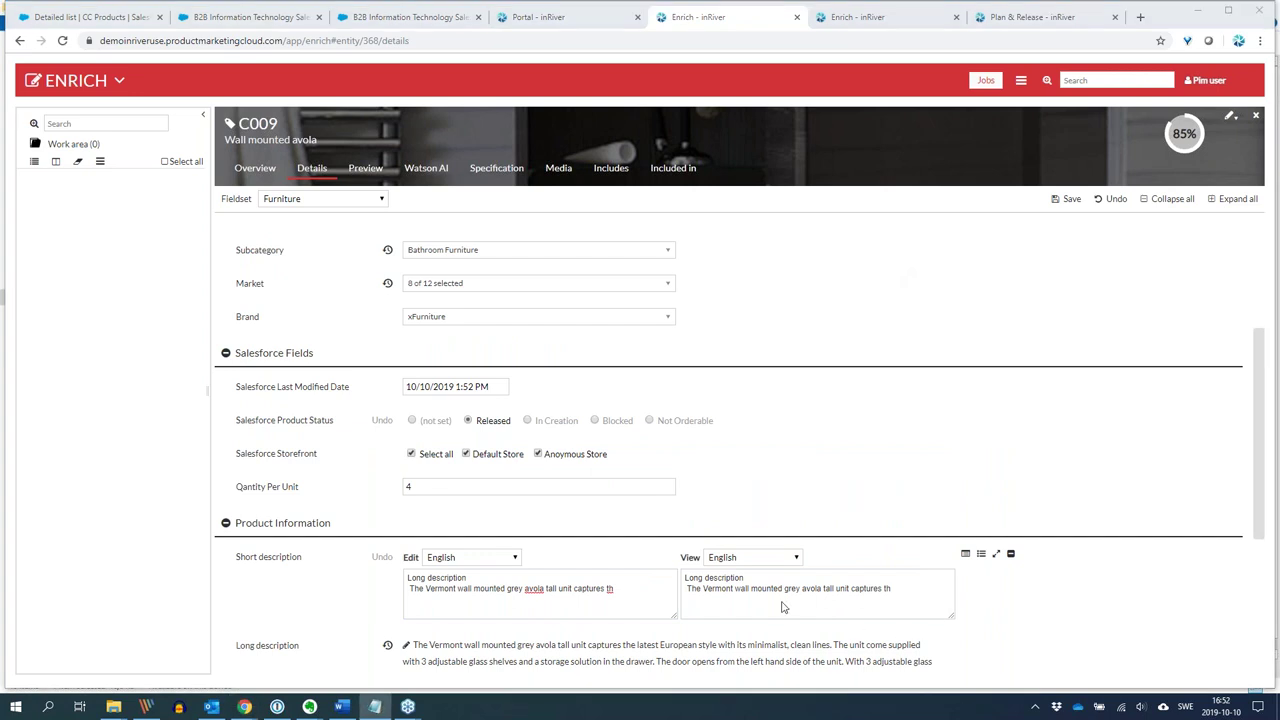
click(630, 612)
key(ctrl+a)
key(ctrl+v)
Save C009's details to reach 100% complete and check its Watson AI analysis.
click(1068, 205)
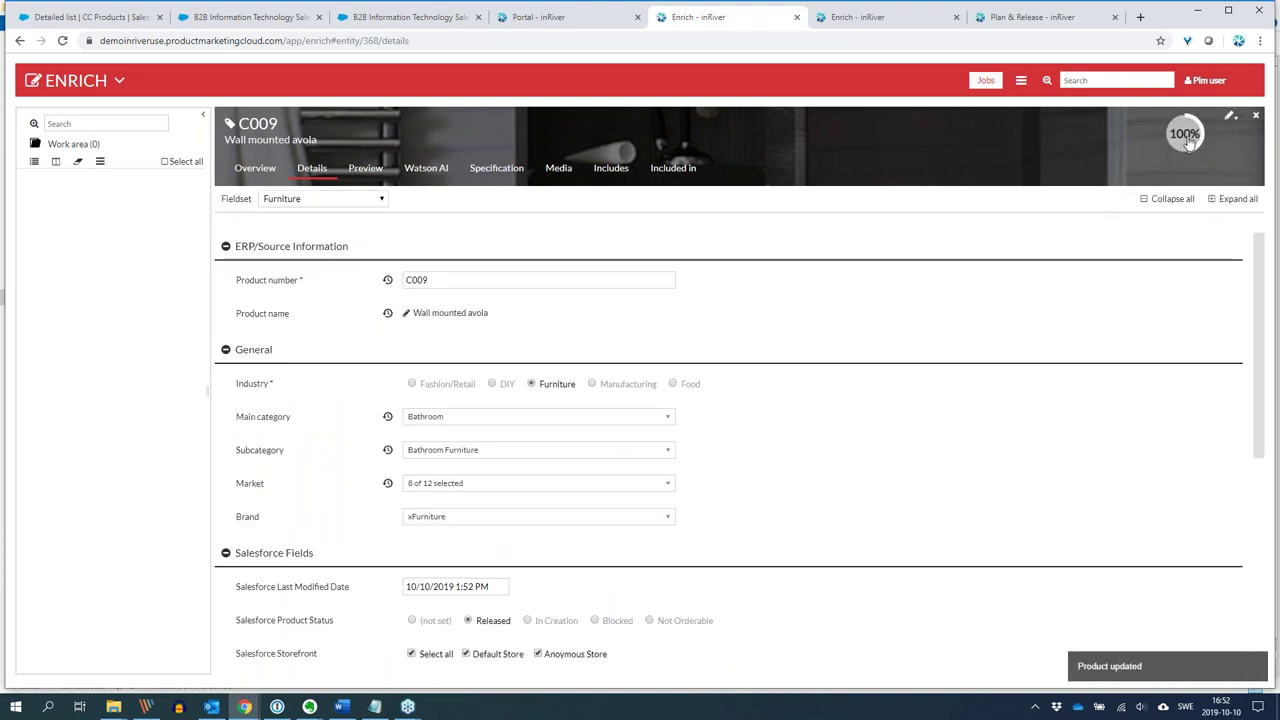
mouse_move(1188, 141)
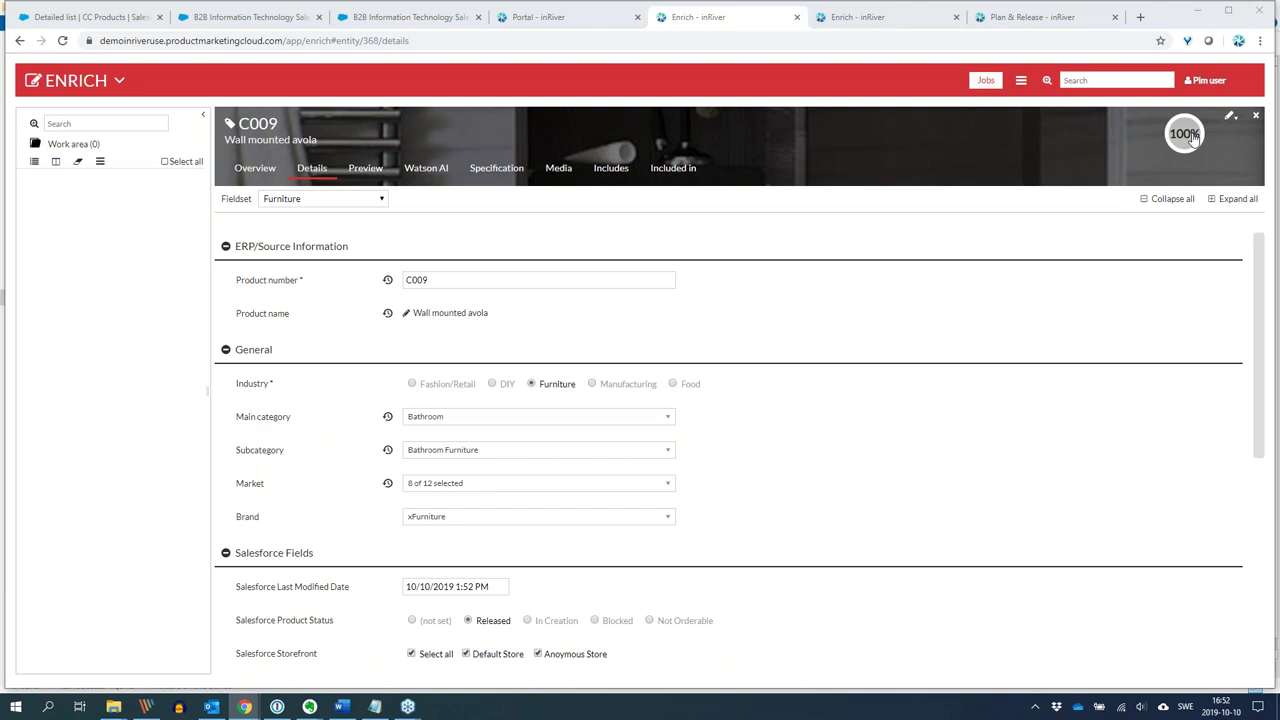
click(434, 172)
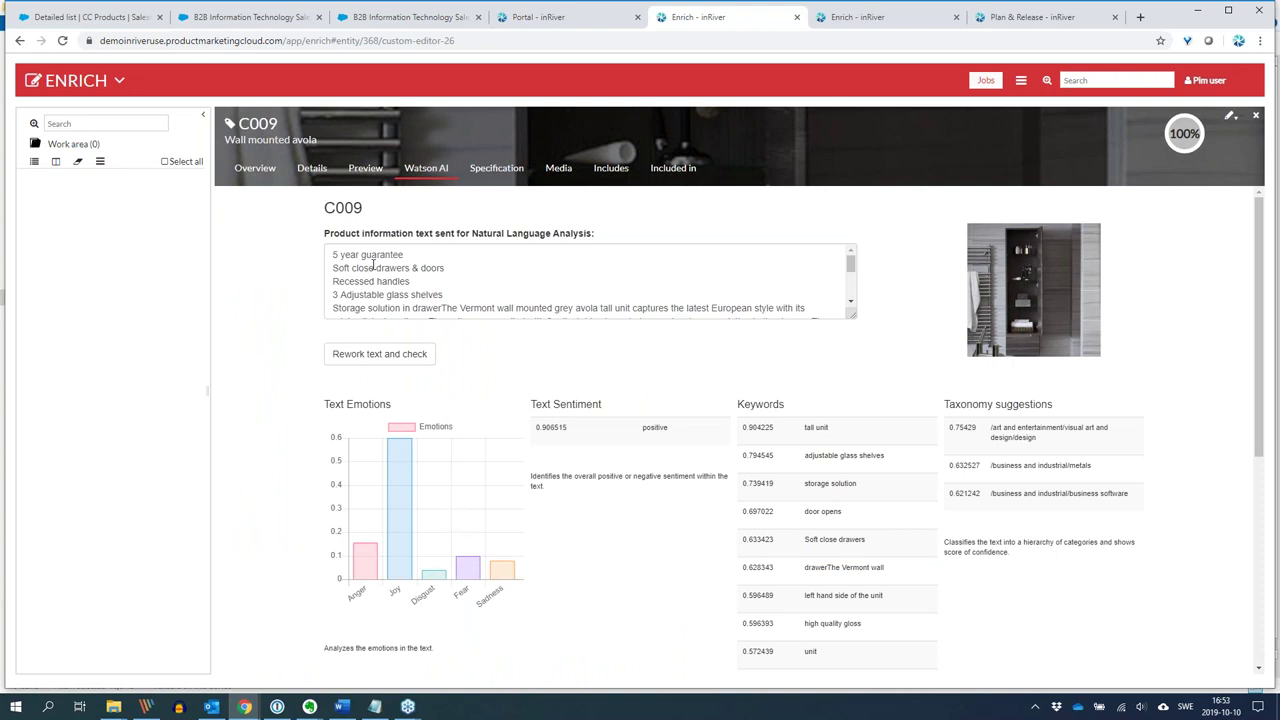
Check C009's linked items, search products for c0, then go to the store's featured products.
click(611, 170)
click(113, 122)
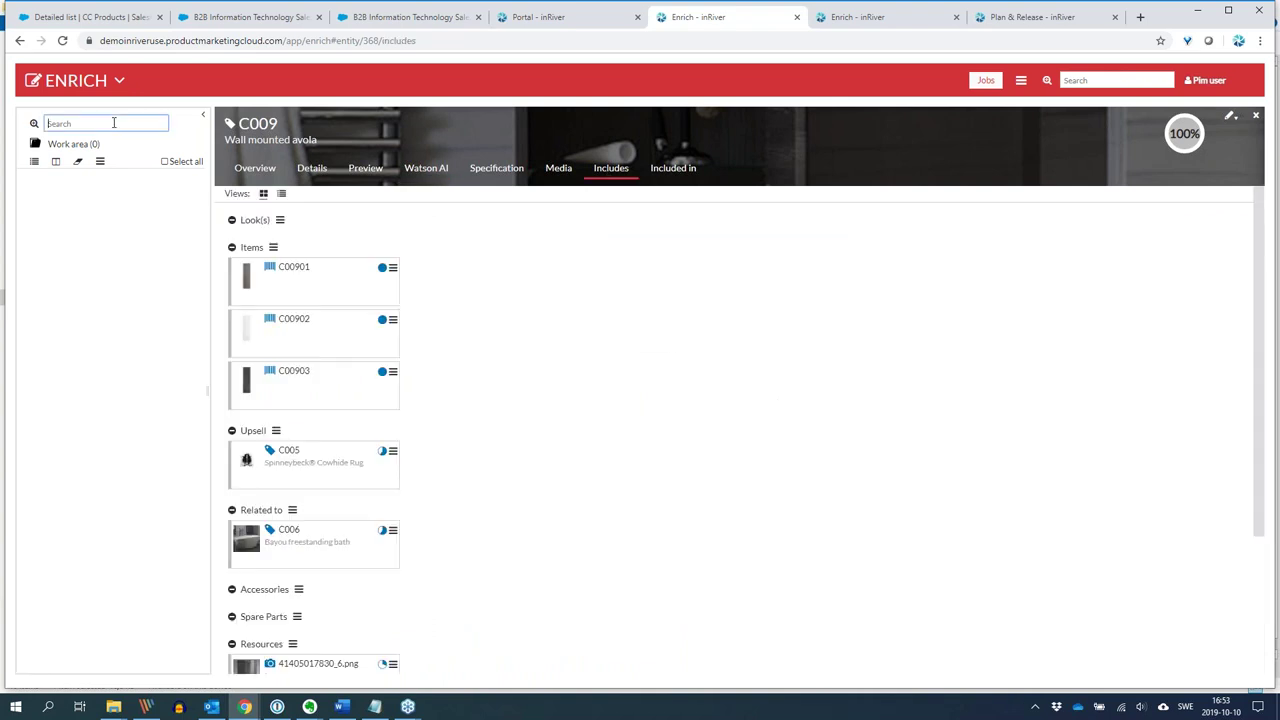
text(d)
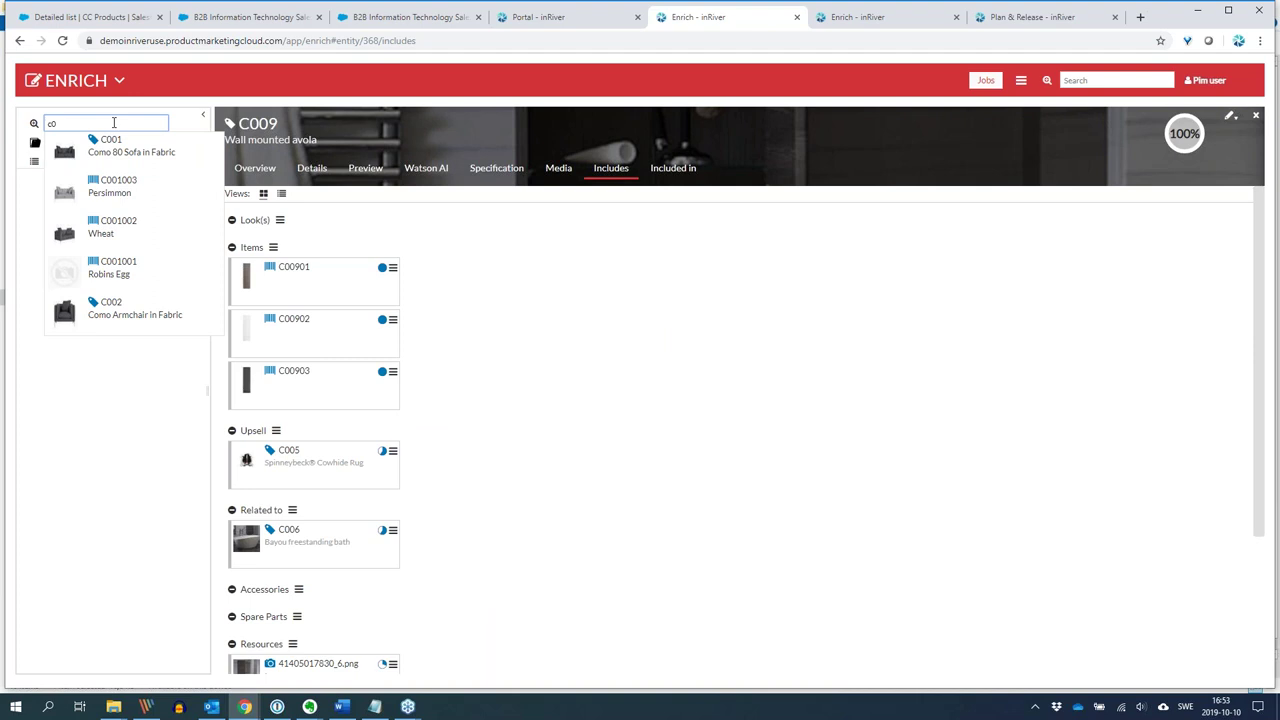
key(Return)
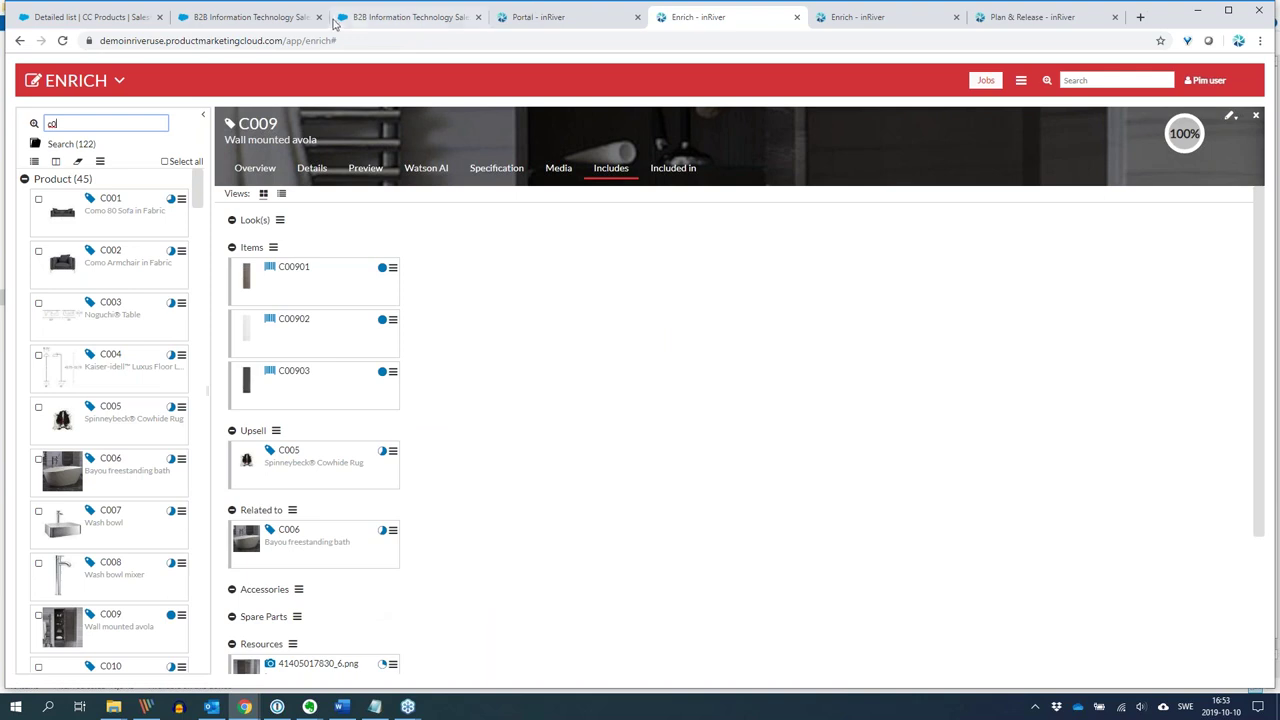
click(368, 20)
click(308, 22)
Reload the B2B featured products page to show Wall mounted avola, then go to Plan & Release.
click(348, 40)
key(Return)
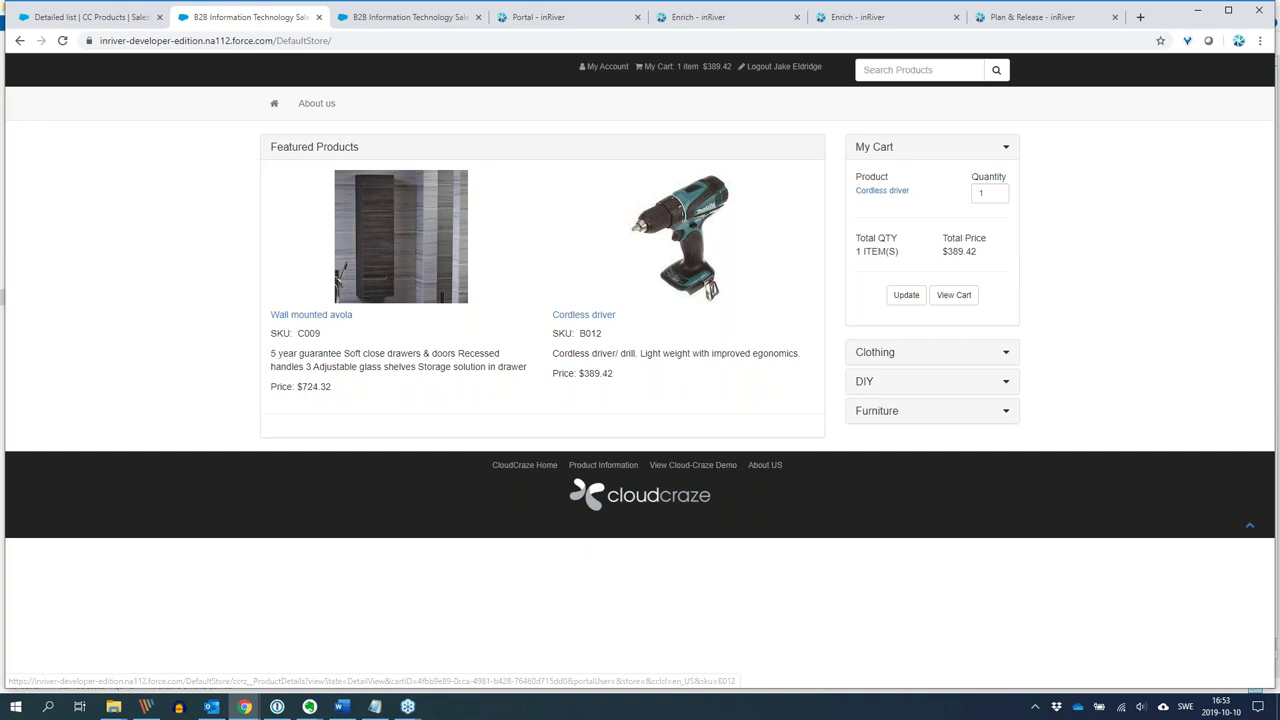
click(1038, 20)
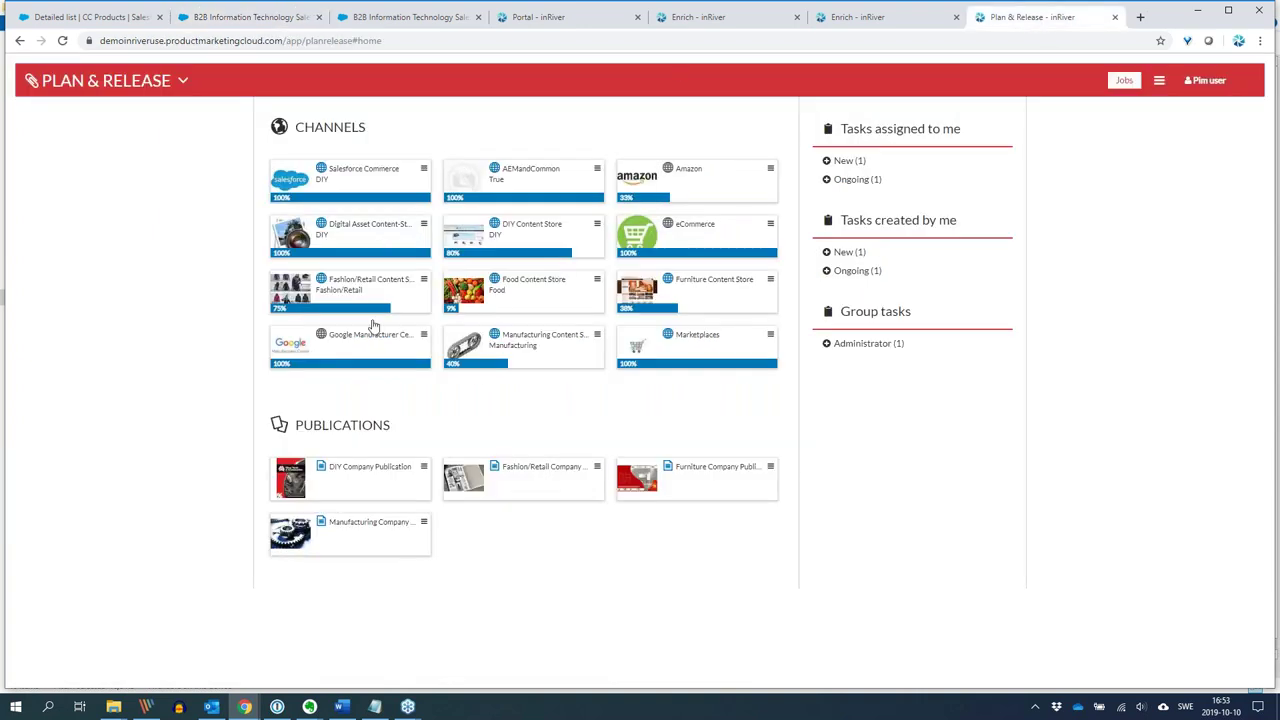
Confirm C009 is under Bathroom in Salesforce Commerce's structure, then return to the store's Bathroom list.
click(352, 176)
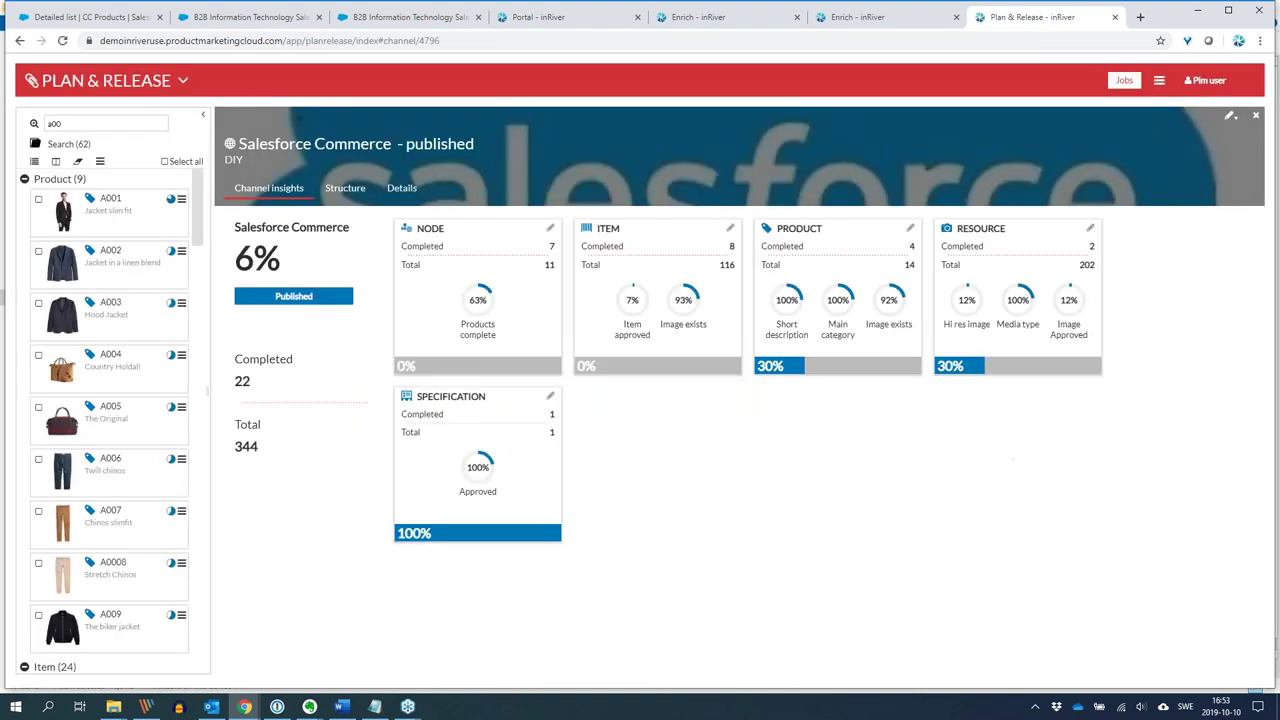
click(346, 190)
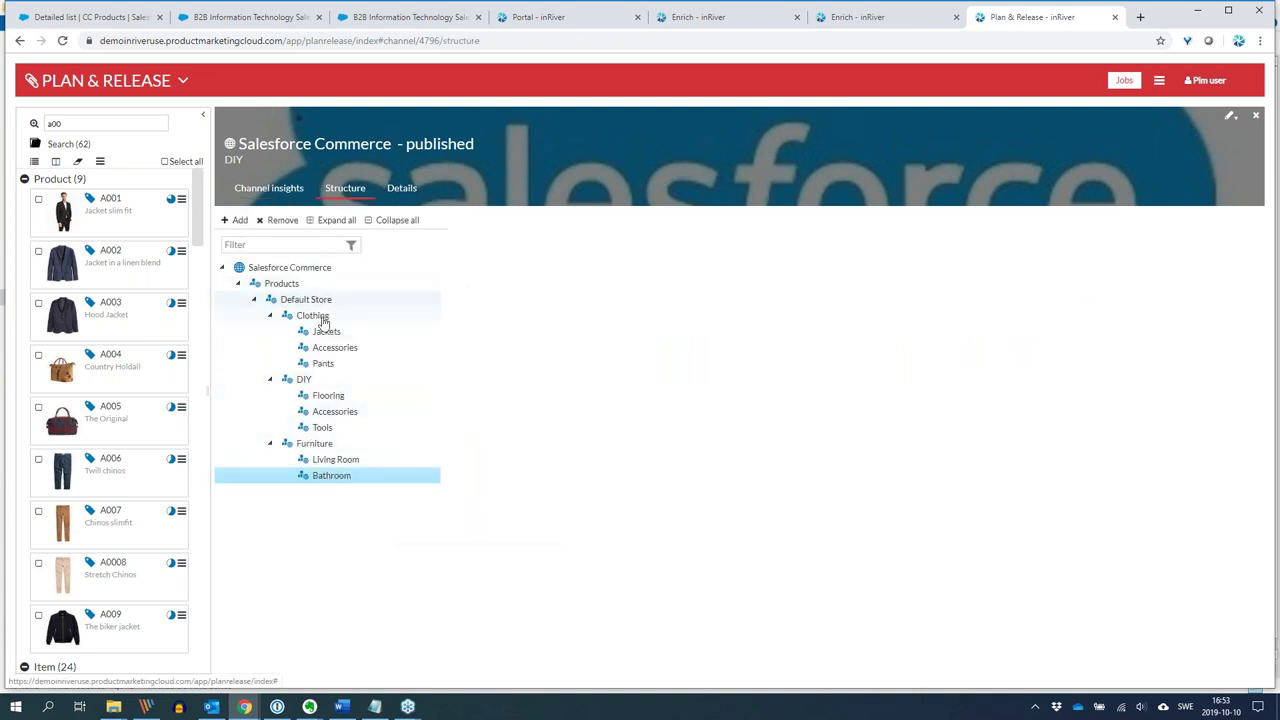
click(322, 478)
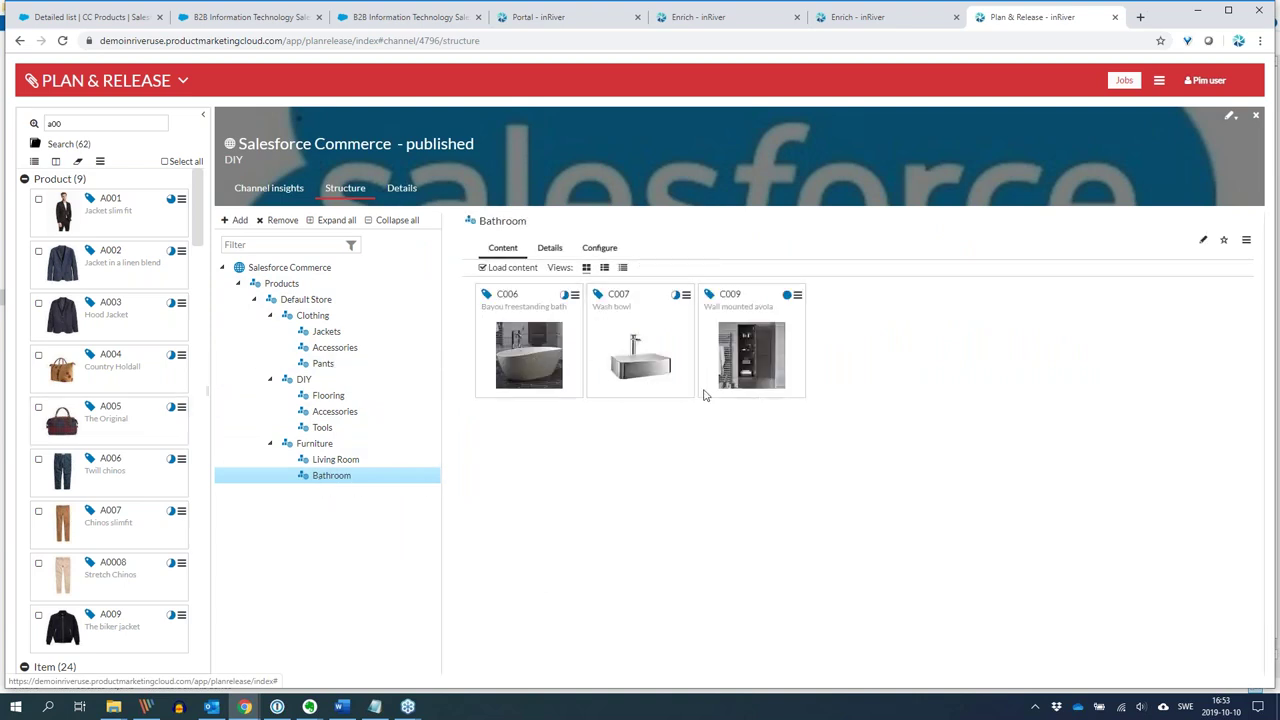
click(822, 17)
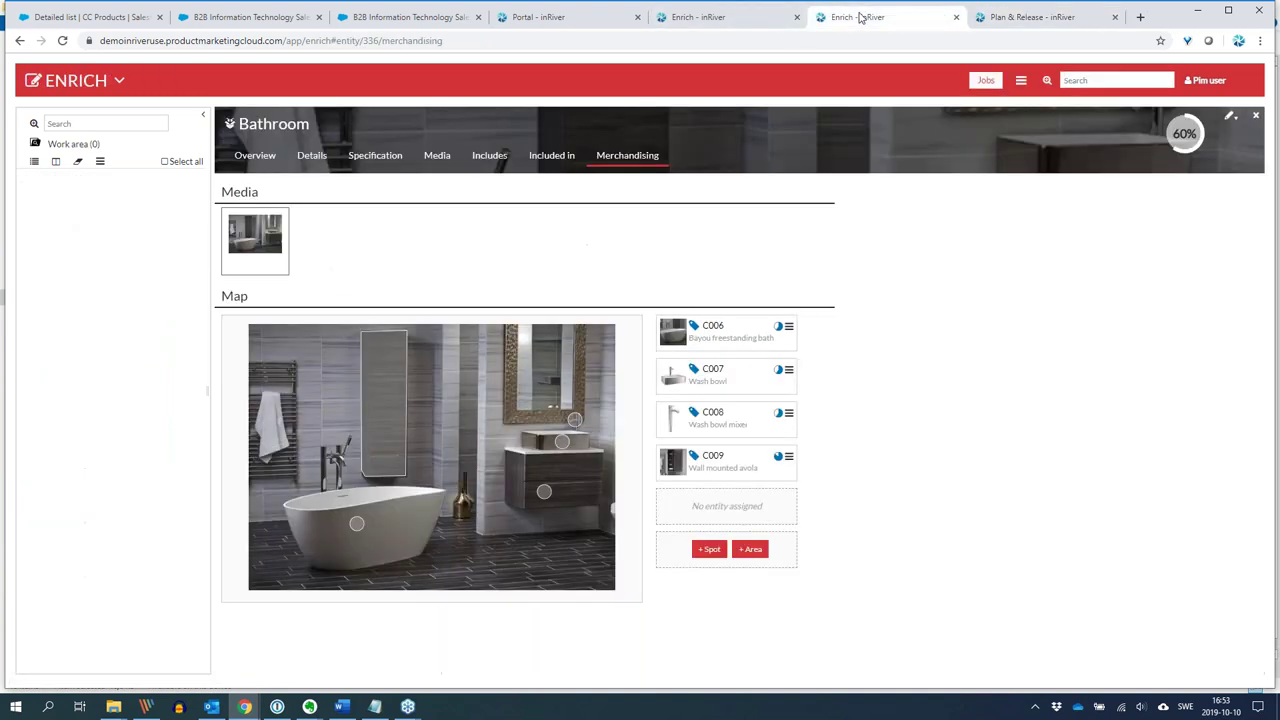
key(ctrl+shift+Tab)
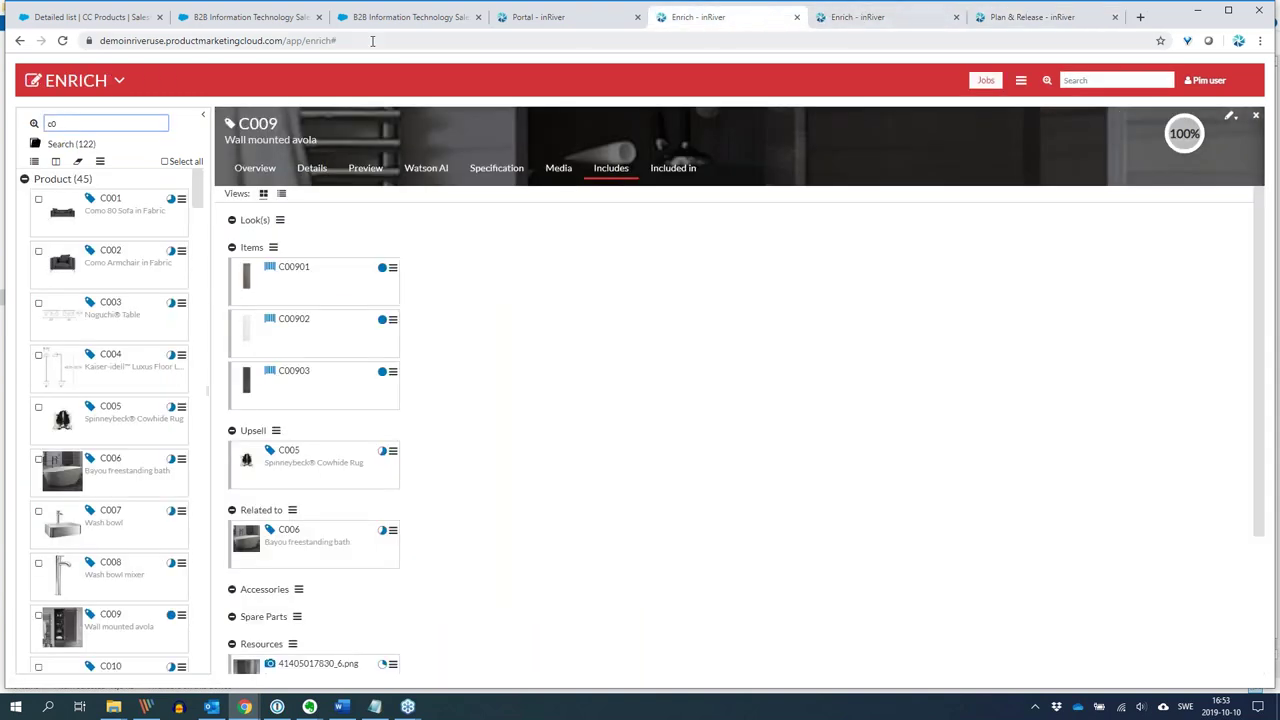
click(447, 17)
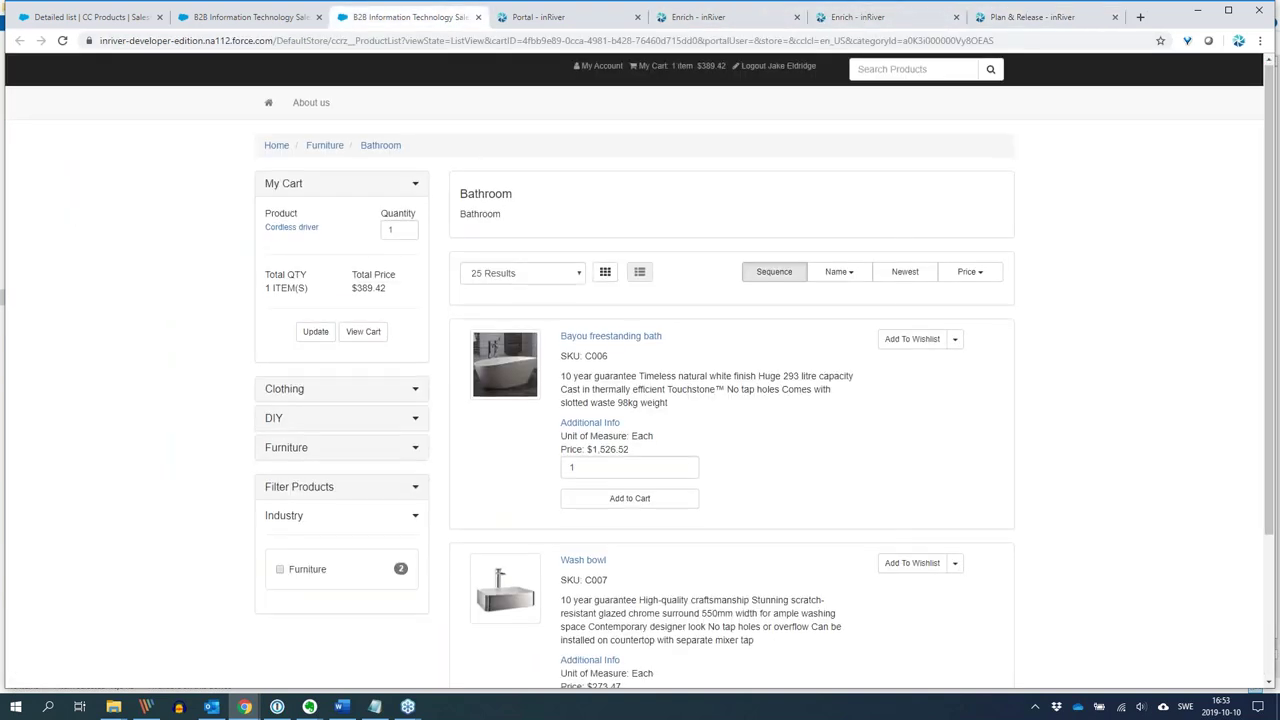
Scroll through the B2B store's Bathroom product list.
scroll(588, 470, down, 3)
scroll(590, 450, up, 4)
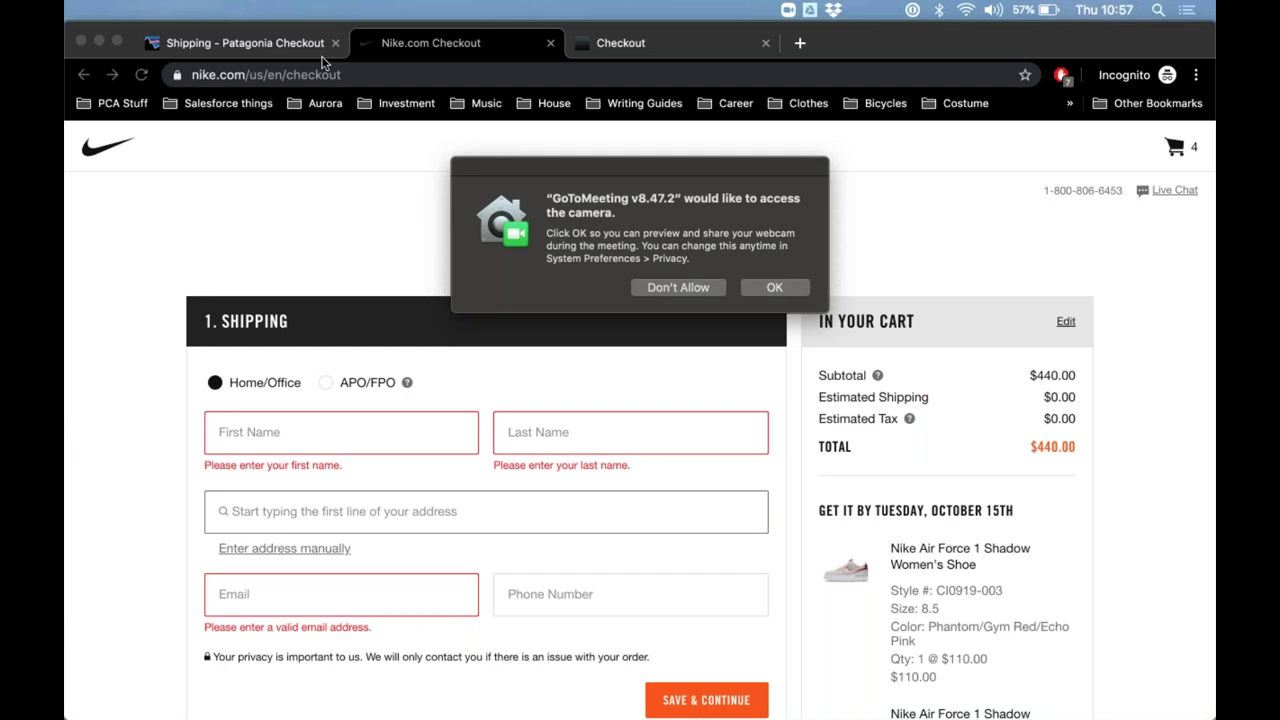
Decline the camera-access request and switch to the Patagonia checkout shipping form.
click(773, 290)
click(666, 287)
click(268, 48)
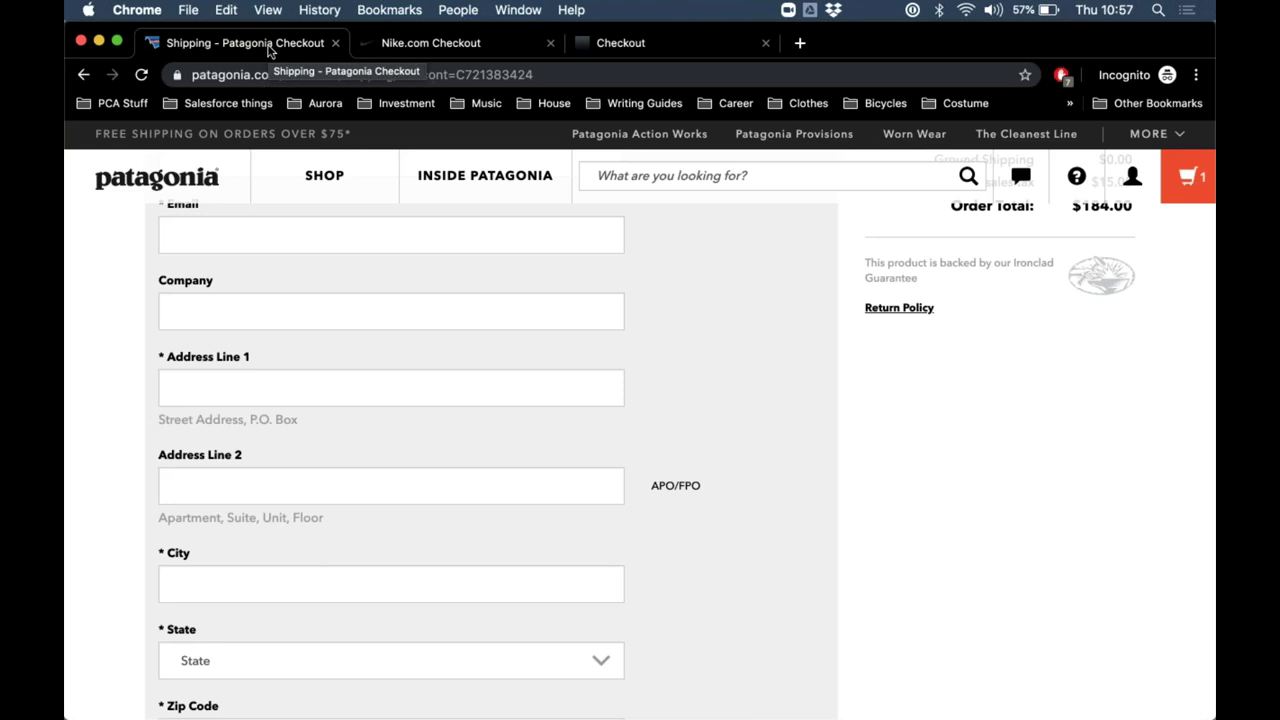
scroll(418, 318, down, 1)
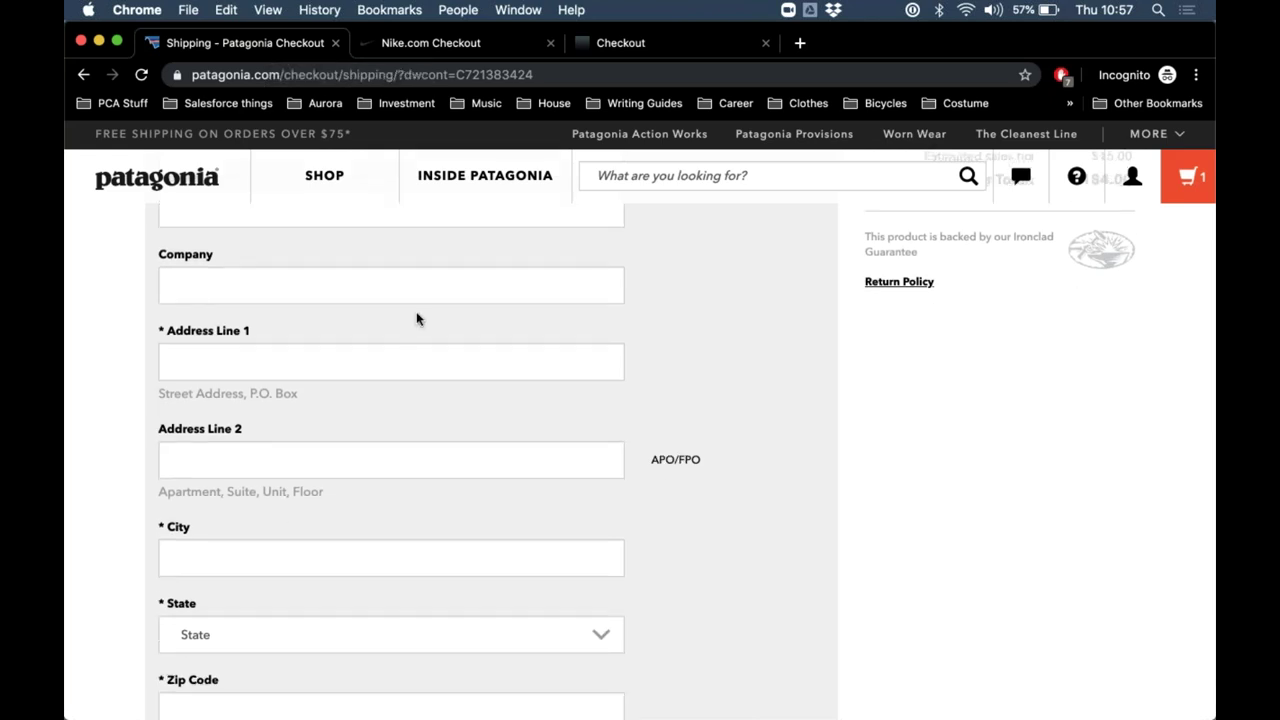
scroll(417, 318, down, 2)
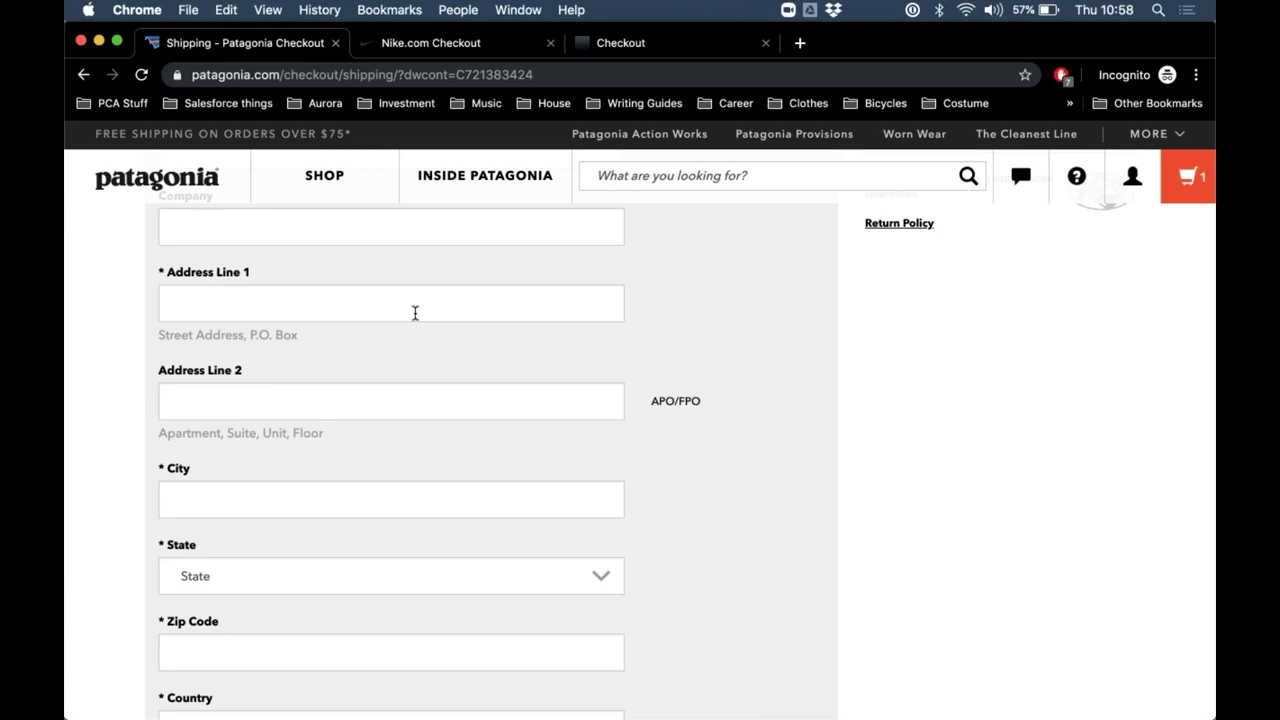
Enter '270' in Address Line 1 and pick a suggested unit to autofill city, state and zip.
click(415, 313)
text(2)
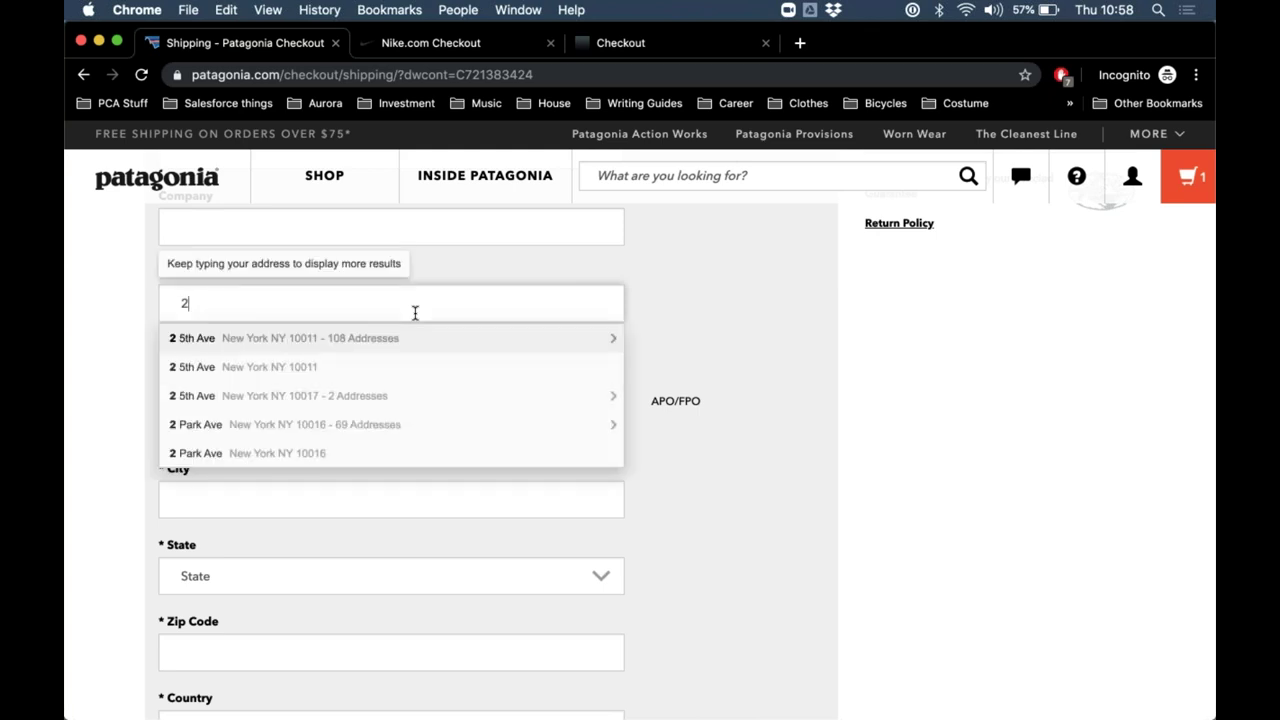
text(70)
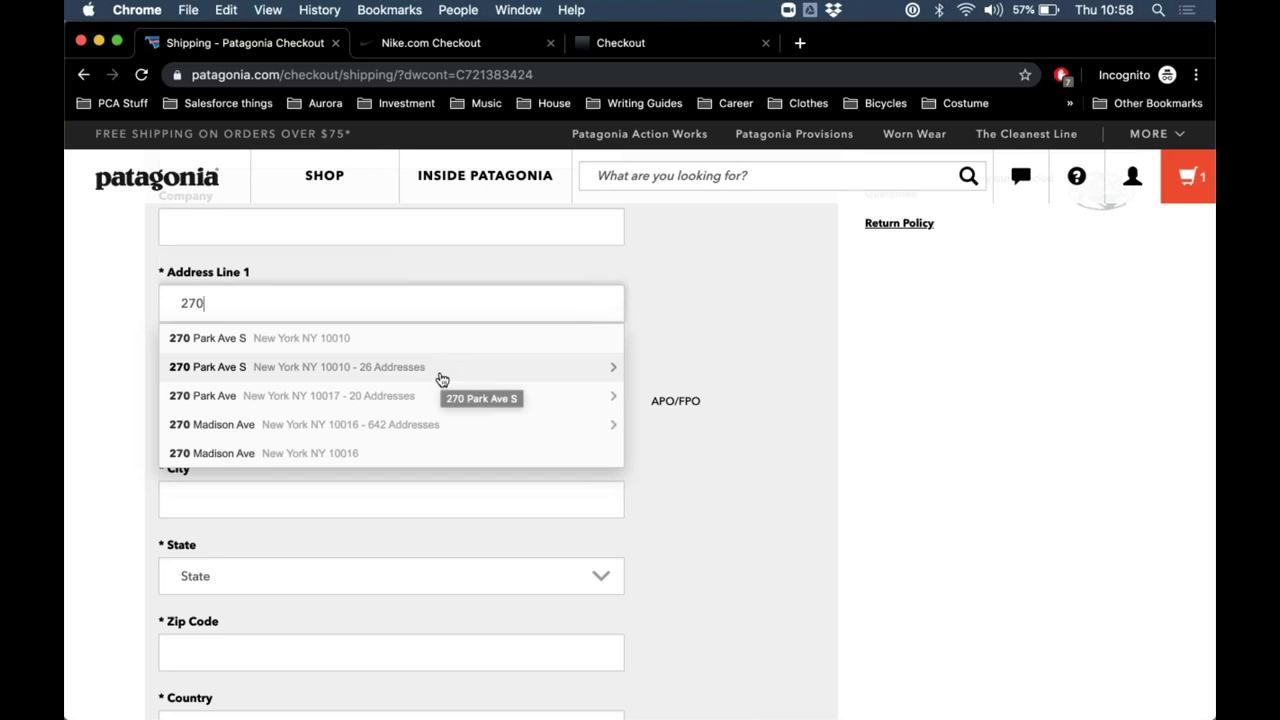
click(440, 373)
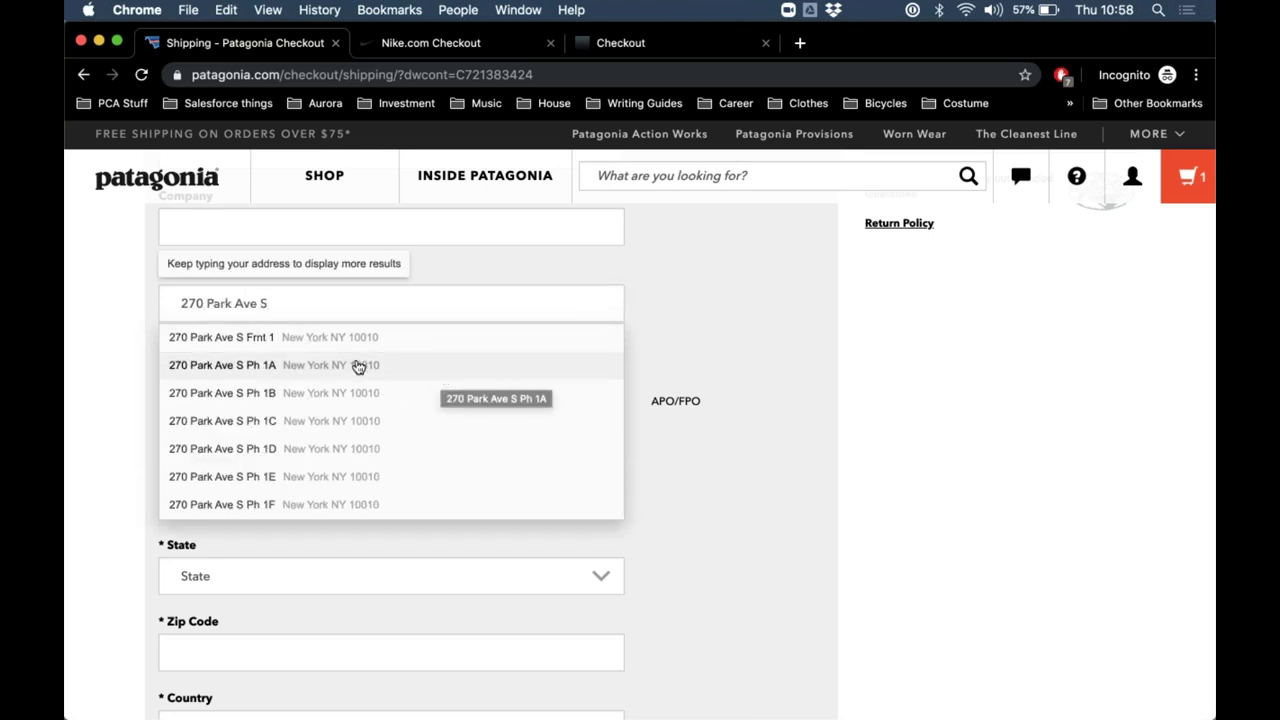
scroll(358, 368, down, 3)
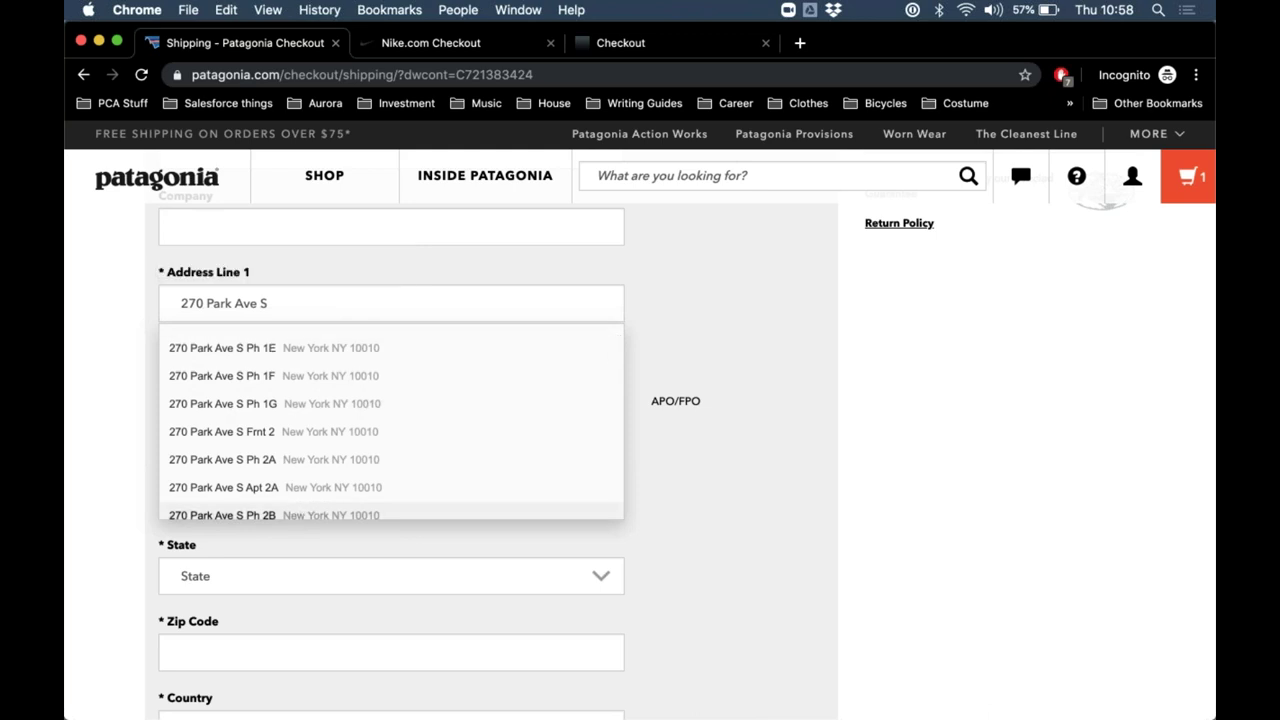
click(301, 512)
scroll(385, 333, down, 1)
scroll(385, 333, down, 1)
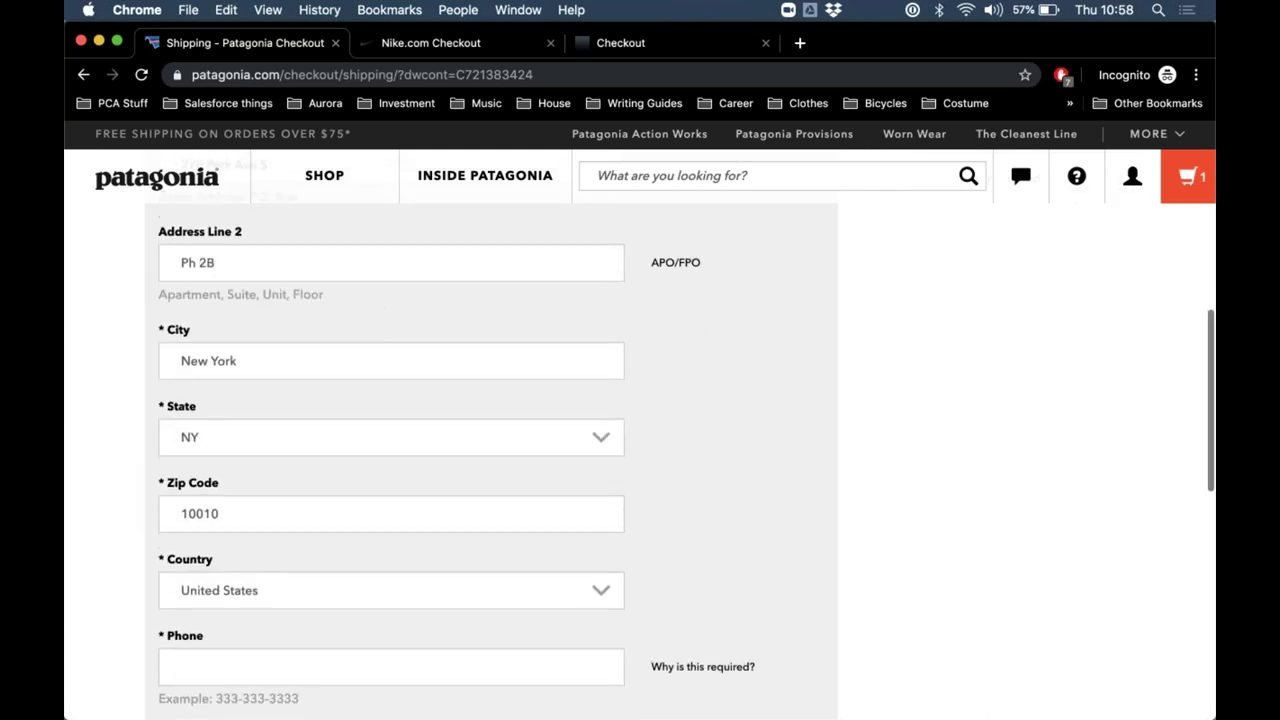
scroll(254, 435, down, 1)
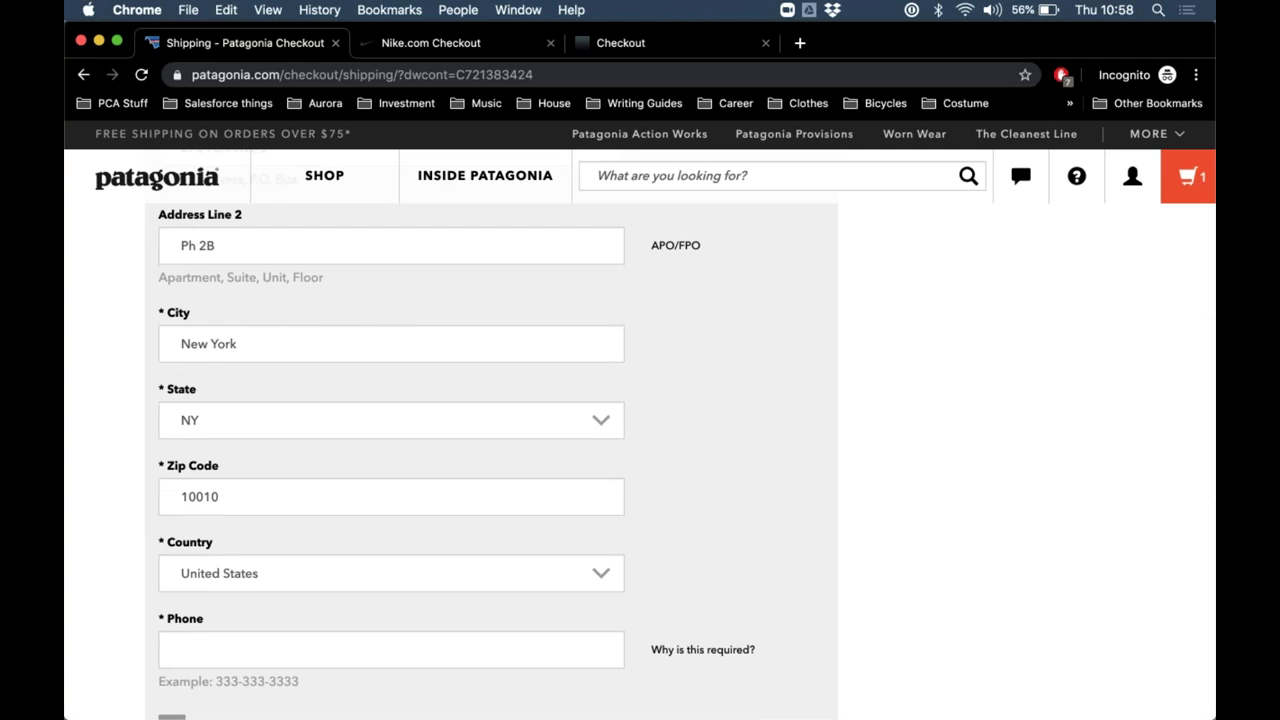
scroll(268, 397, up, 3)
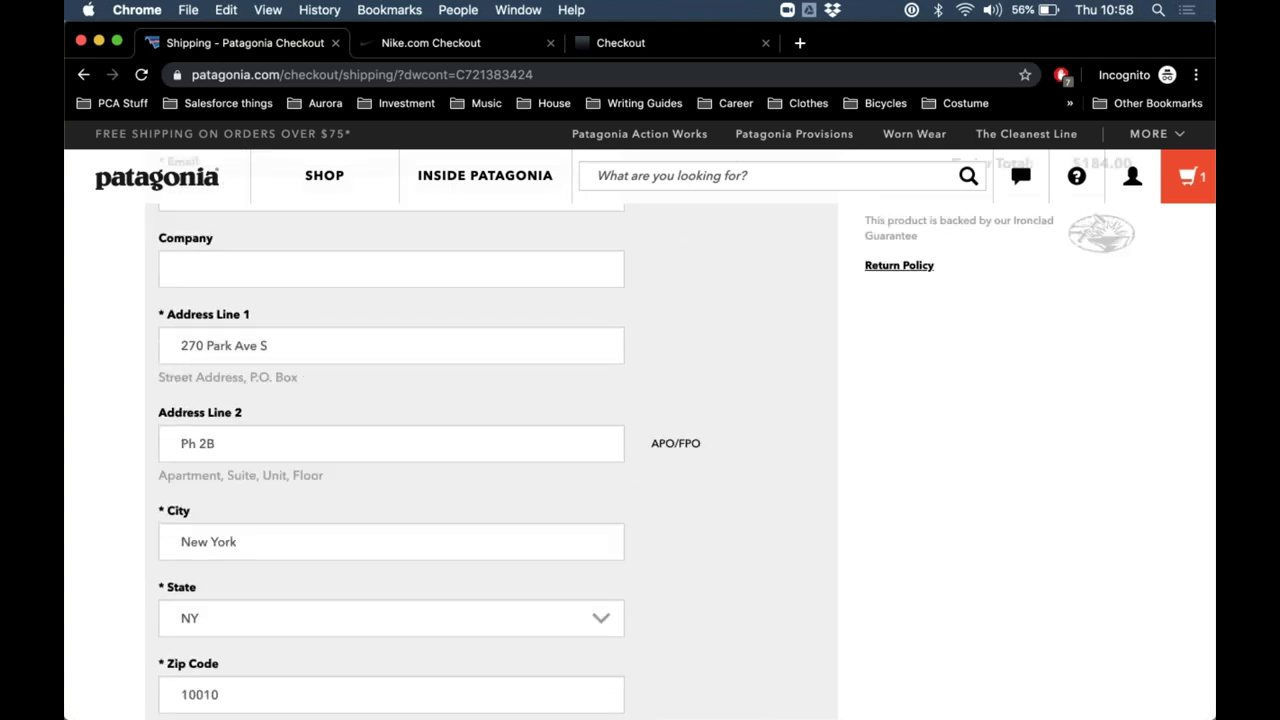
scroll(647, 434, up, 2)
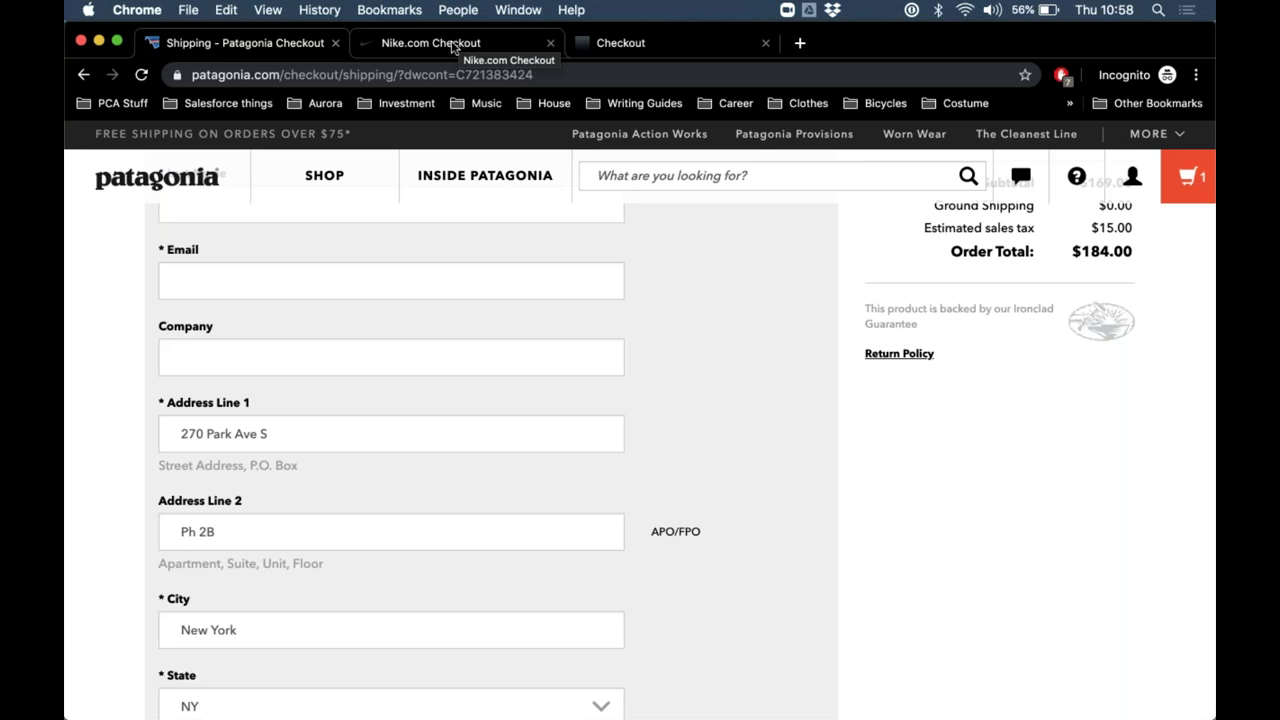
On Nike checkout, type '281 u' in the address and browse the '8 Addresses' apartment suggestions.
click(453, 43)
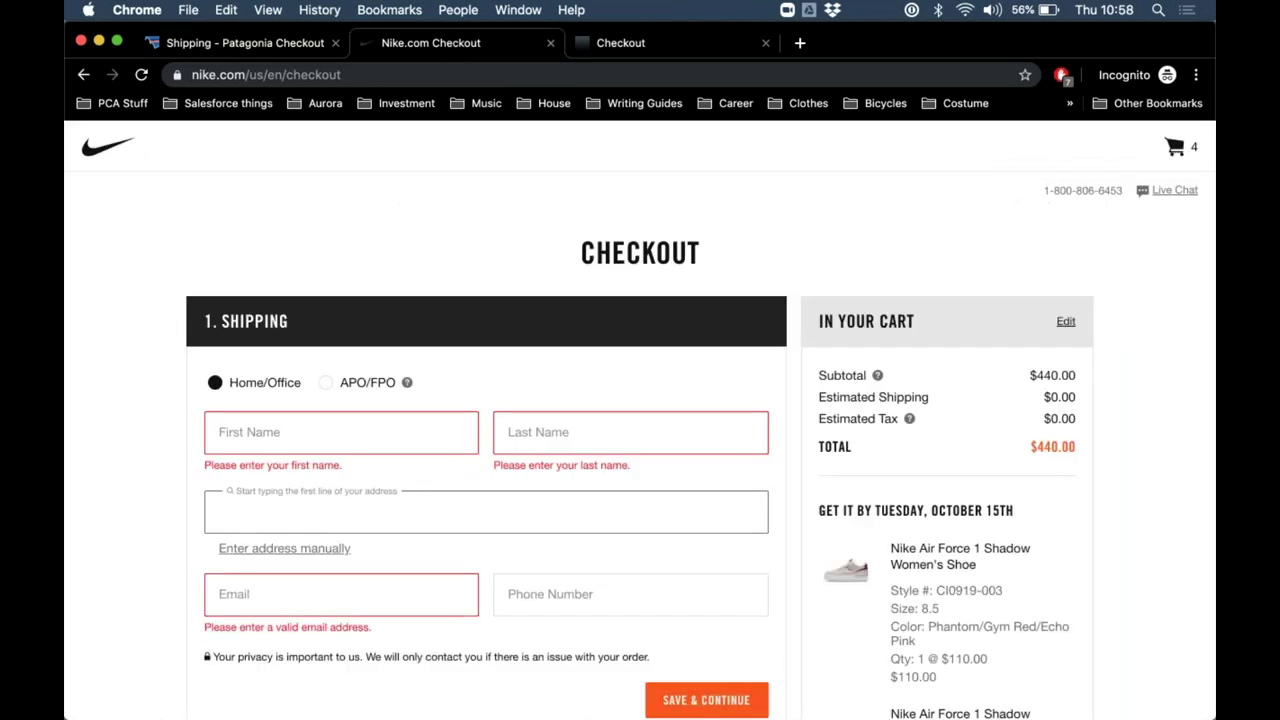
scroll(292, 480, down, 1)
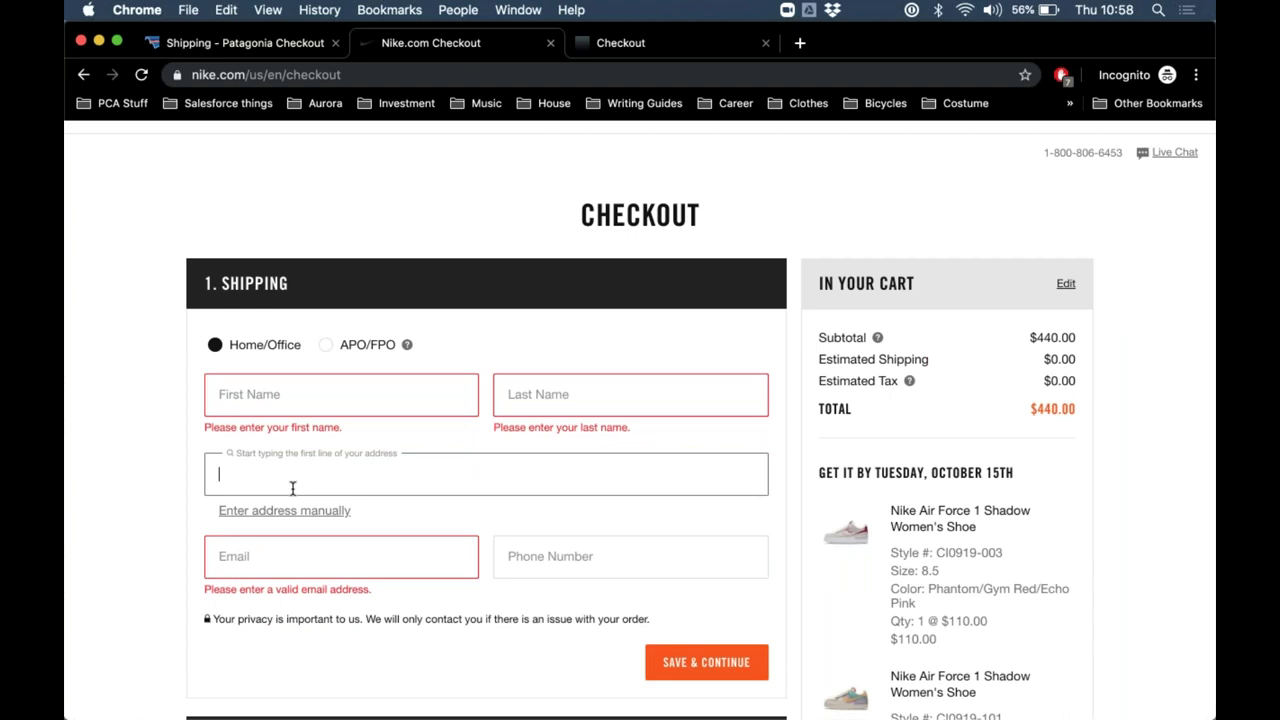
text(281 )
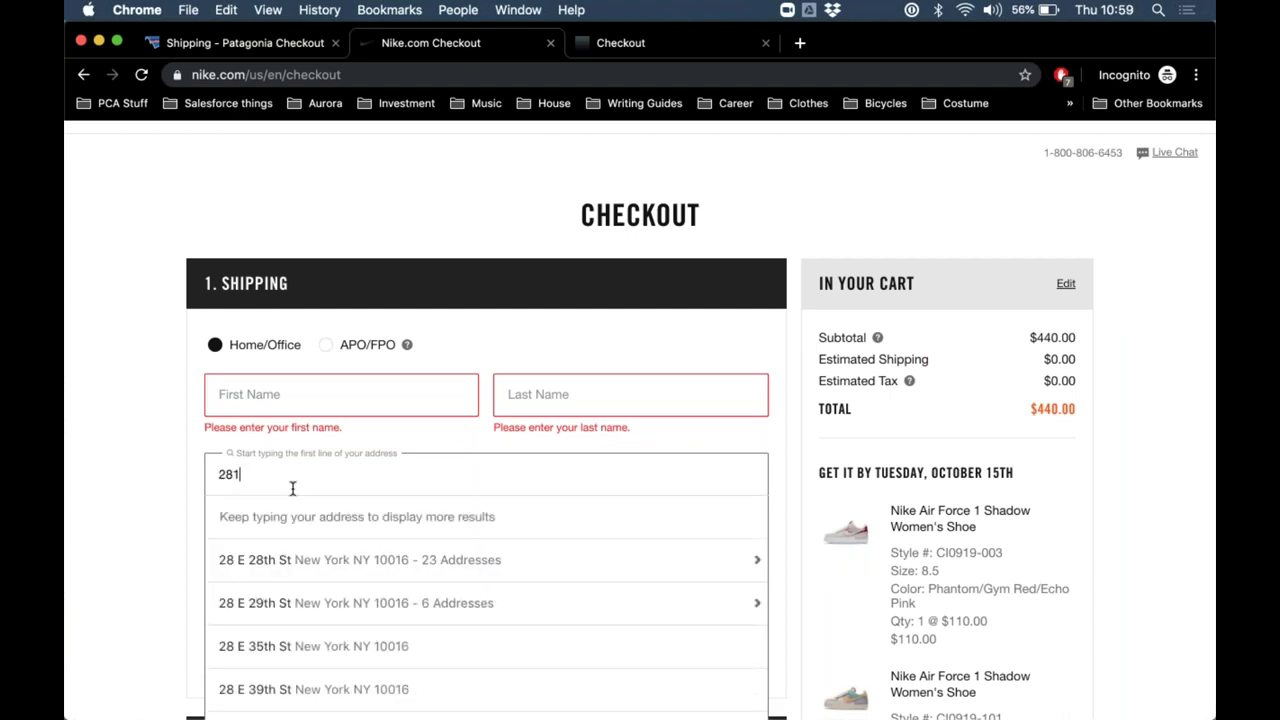
text(u)
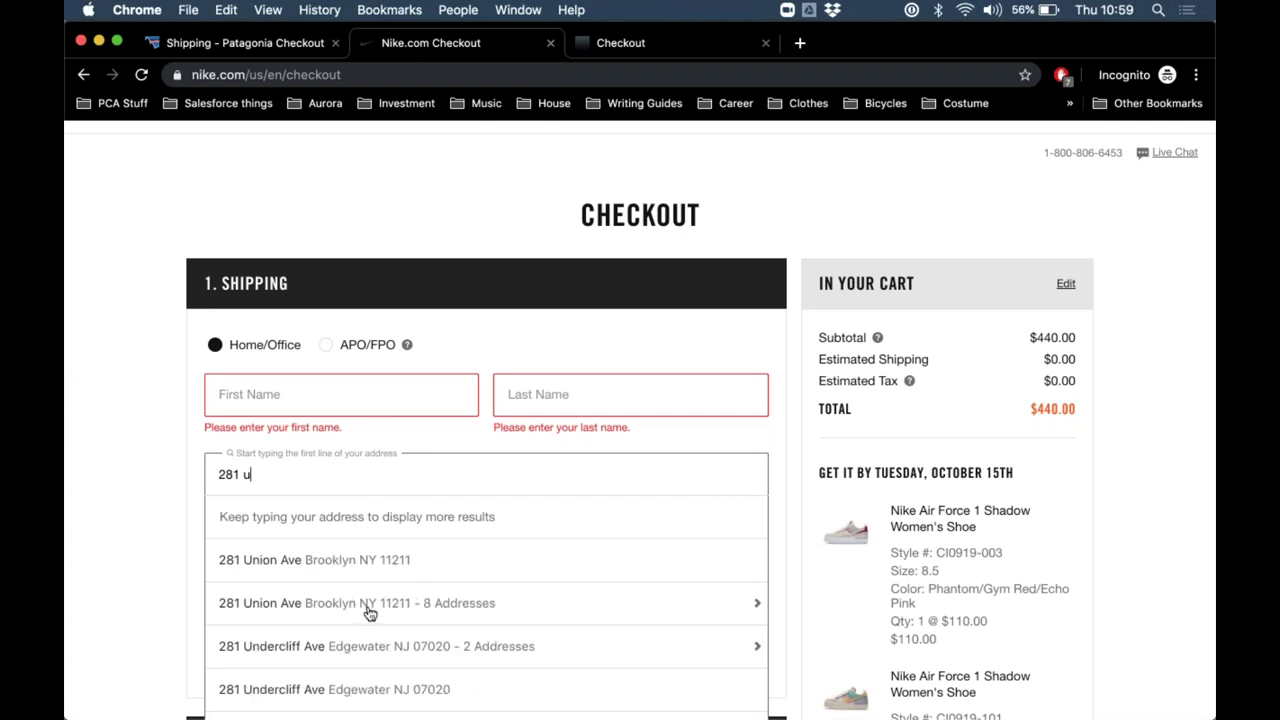
click(369, 613)
scroll(369, 613, down, 10)
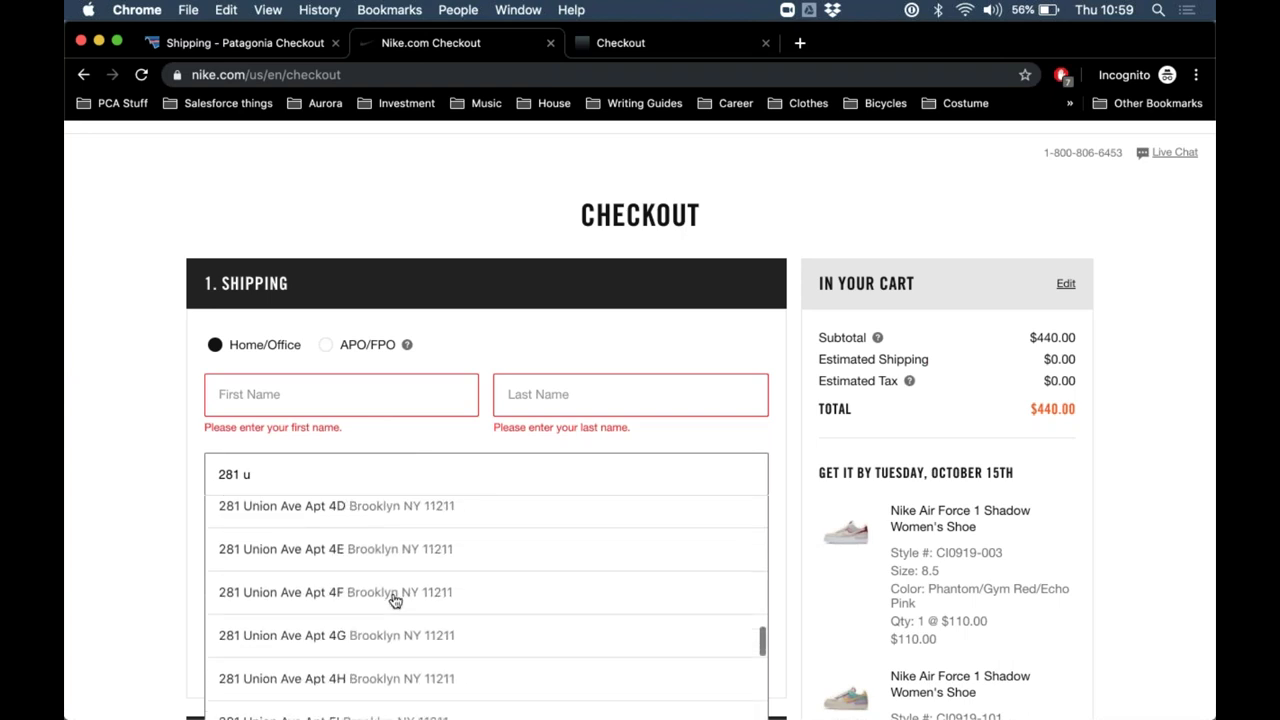
click(488, 474)
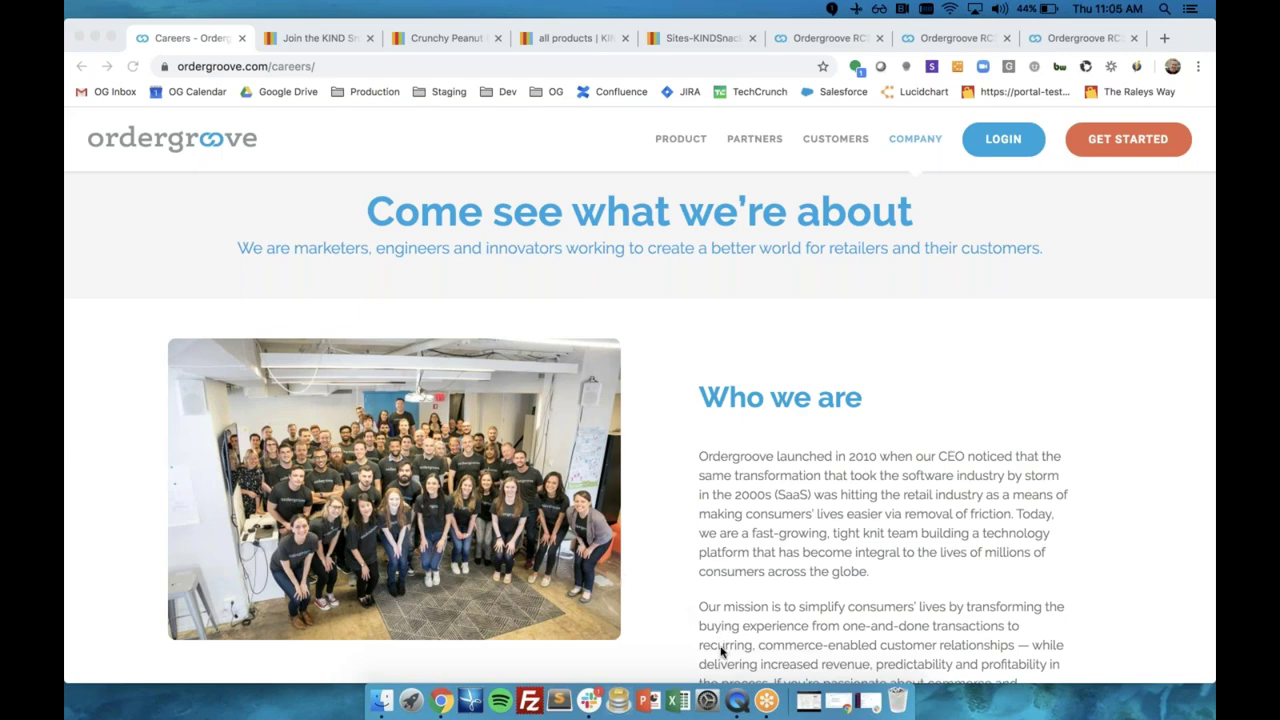
Shift the Kiehl's video window left and play it to the end, pausing at 00:15.
click(740, 700)
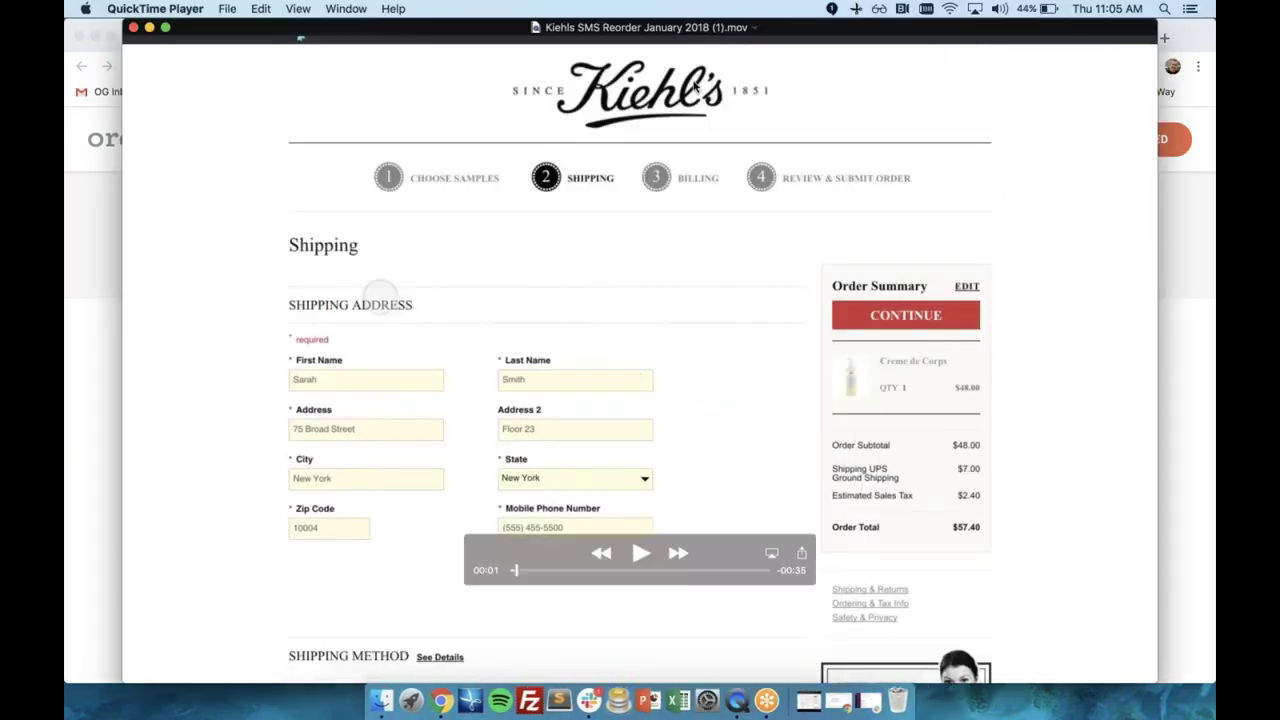
drag(676, 32, 618, 32)
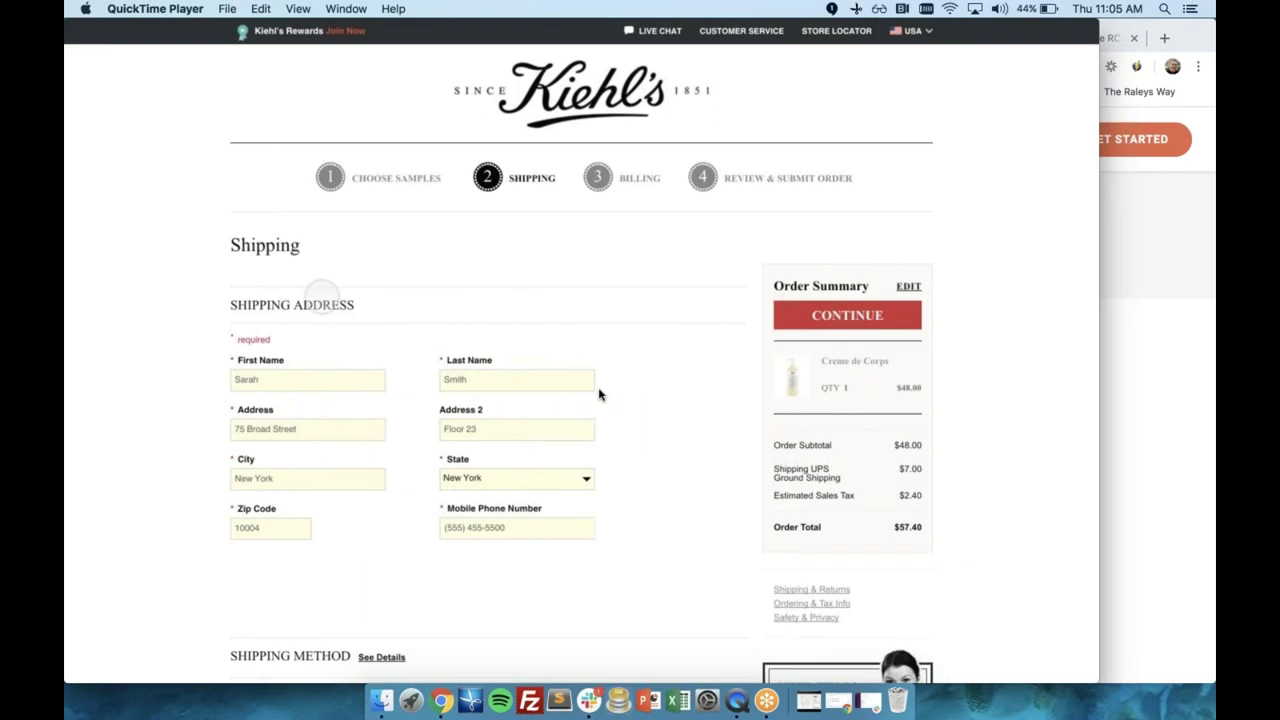
click(582, 555)
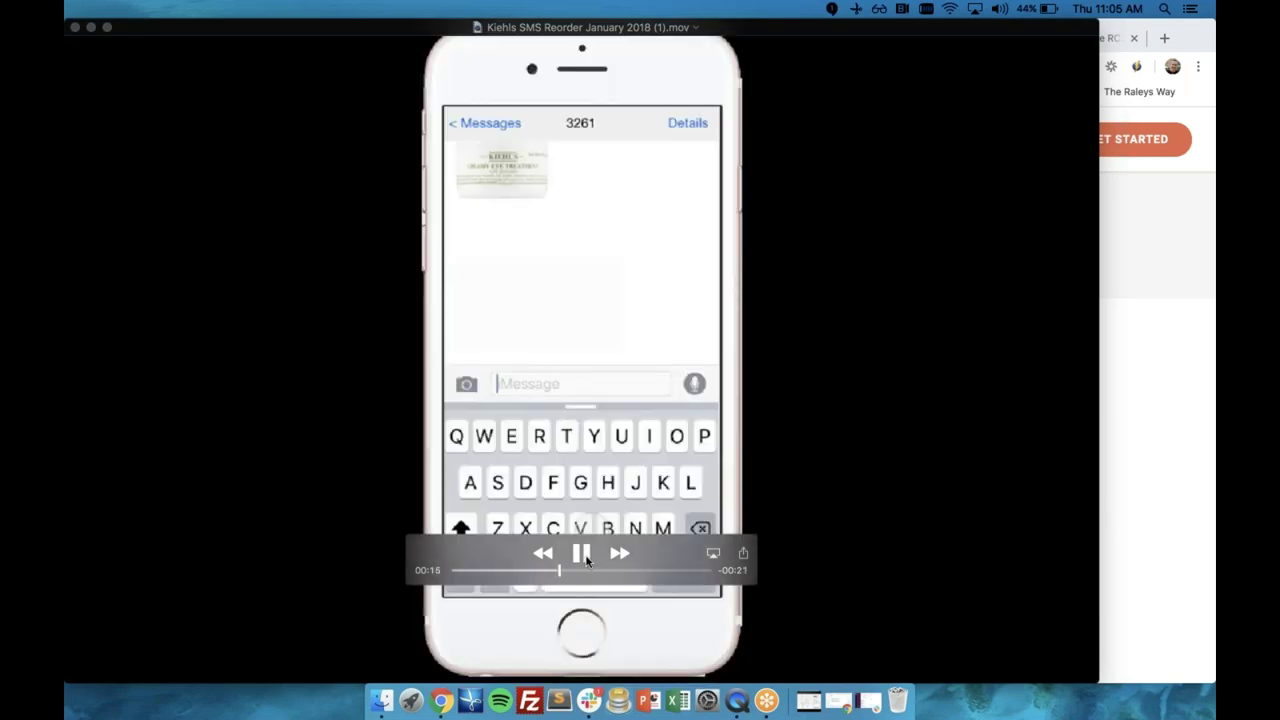
click(584, 556)
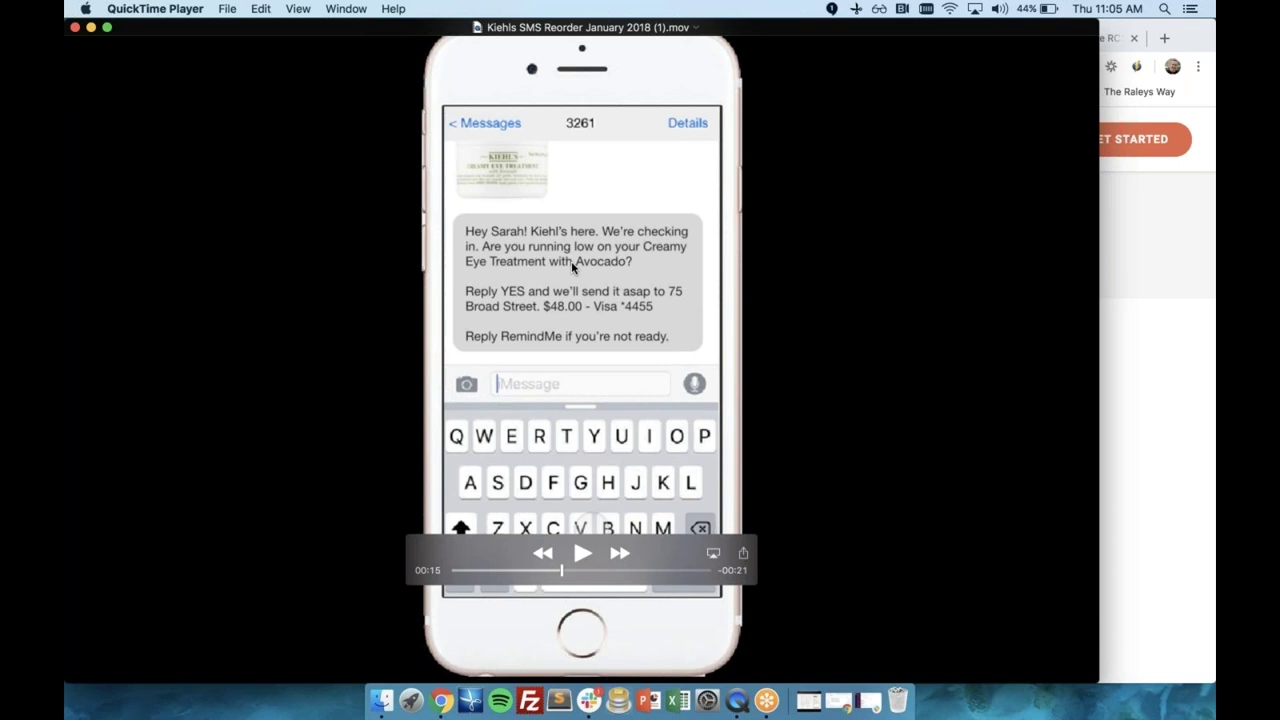
click(582, 553)
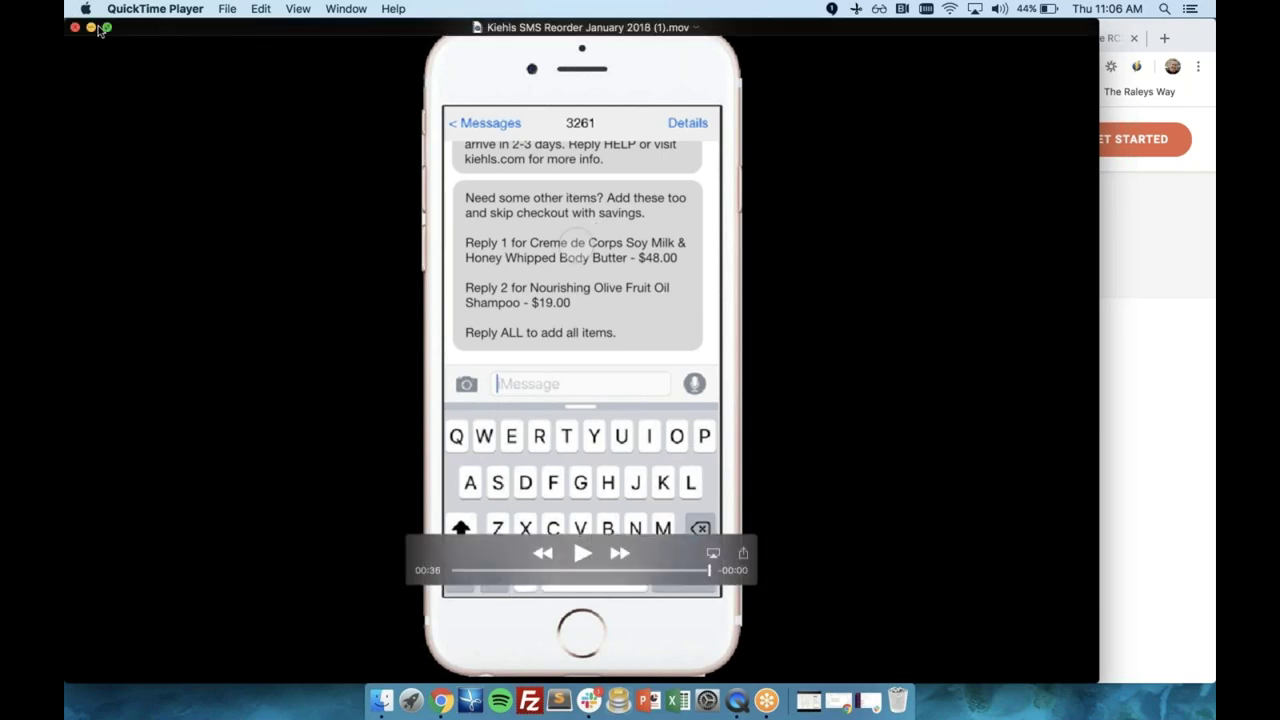
Minimize QuickTime and switch to the 'Join the KIND Snack Club' page in Chrome.
click(91, 27)
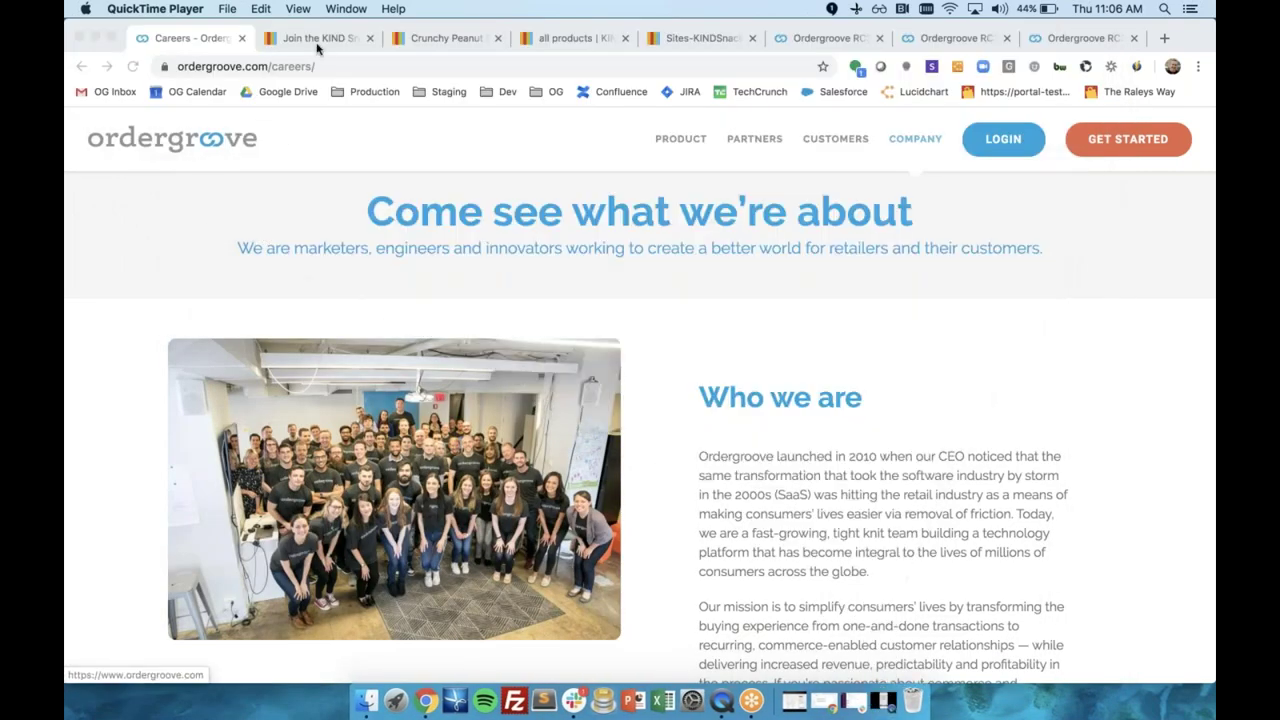
click(310, 38)
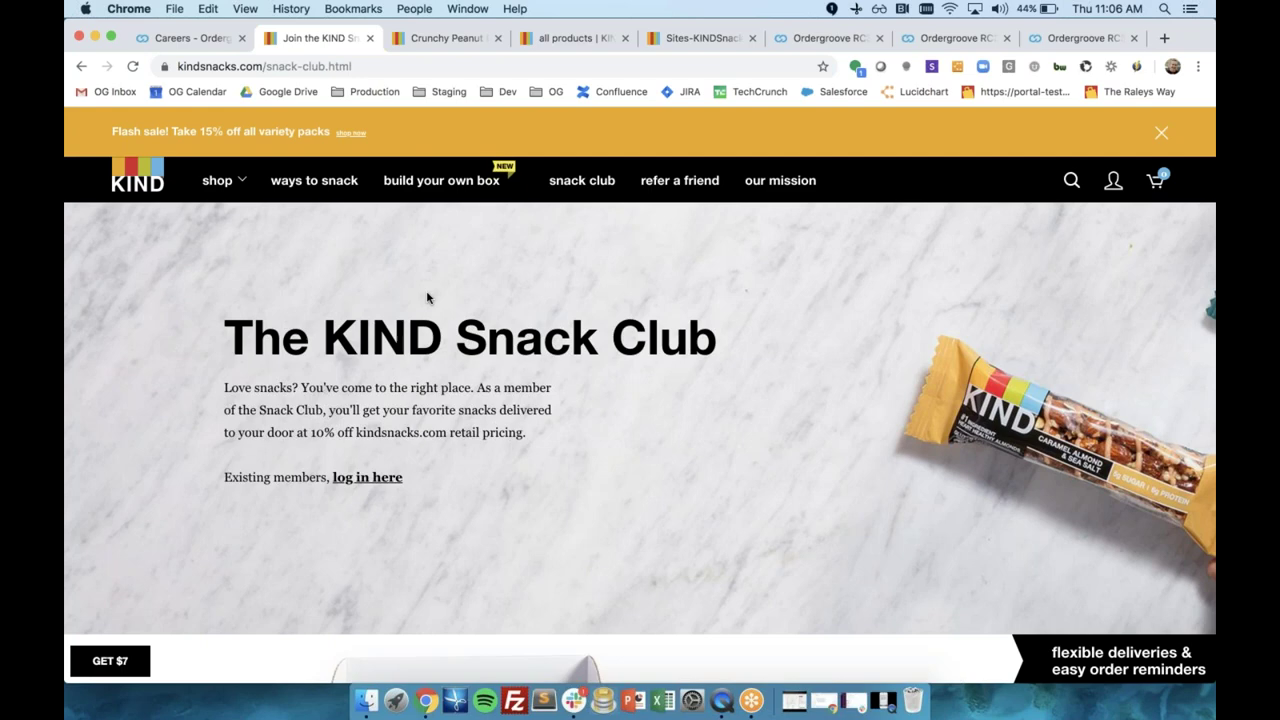
Set crunchy peanut butter to a snack club subscription delivered every 2 months.
click(453, 38)
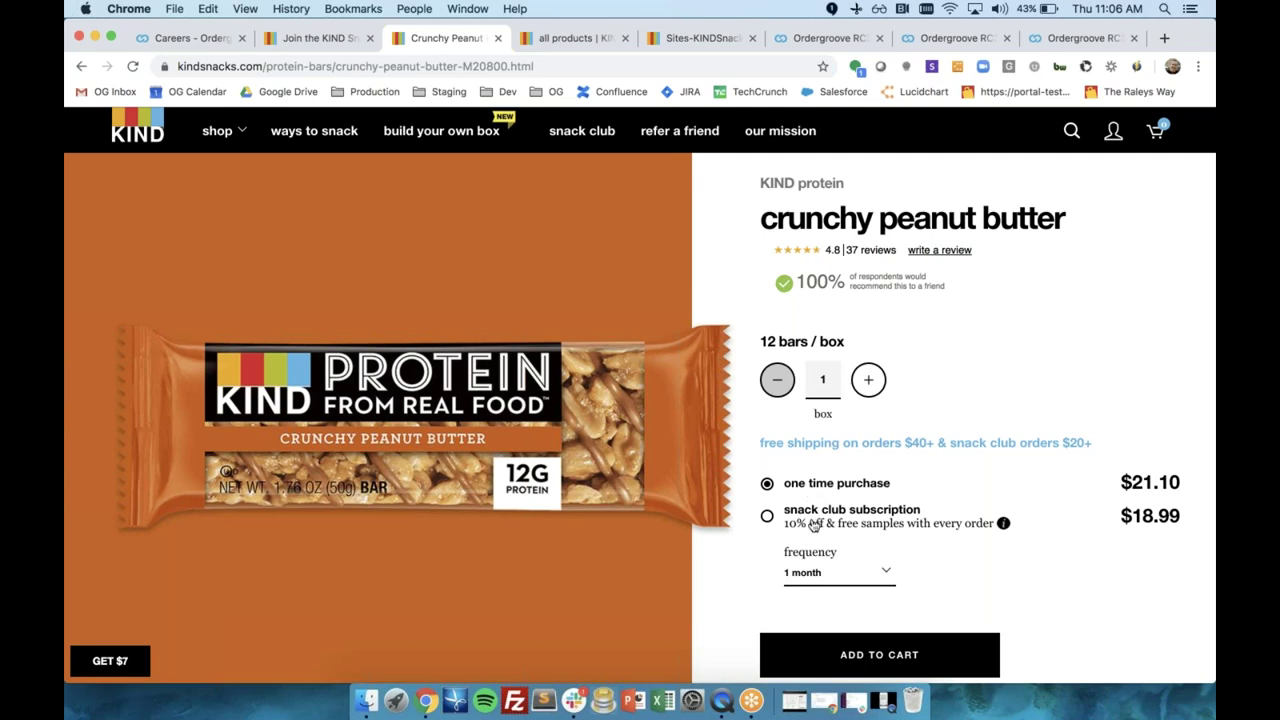
click(813, 524)
click(834, 572)
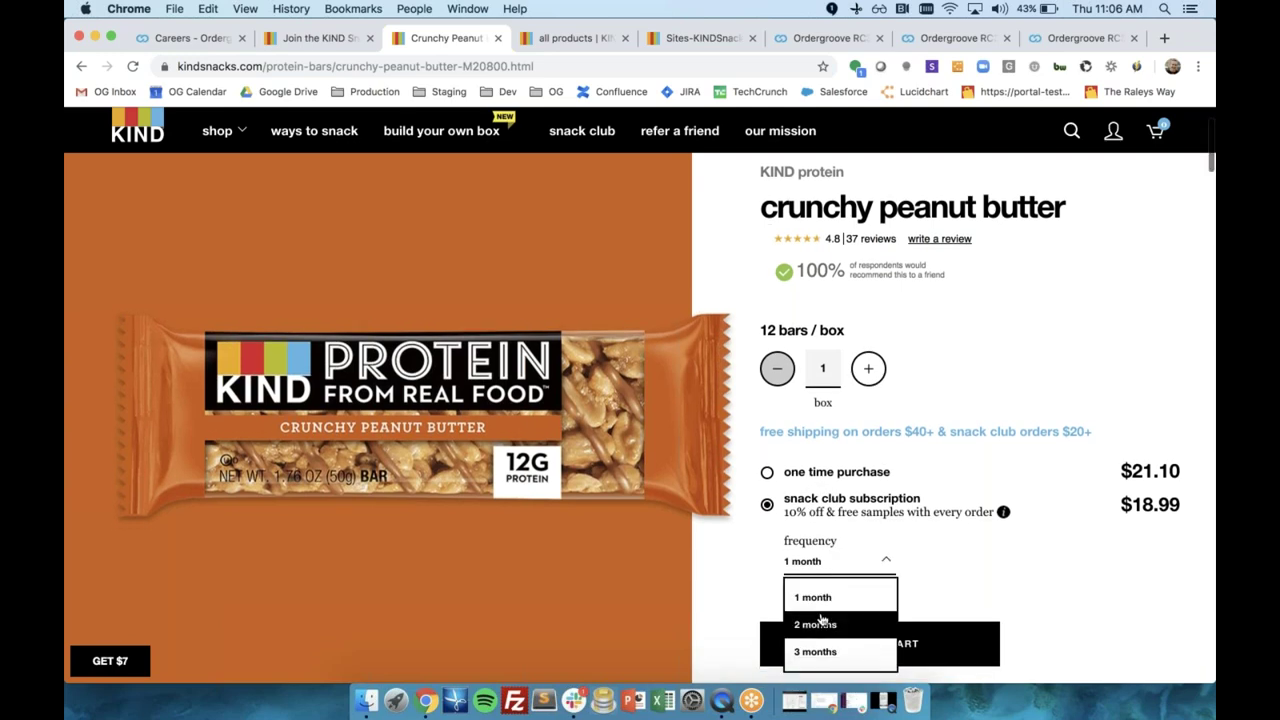
click(815, 622)
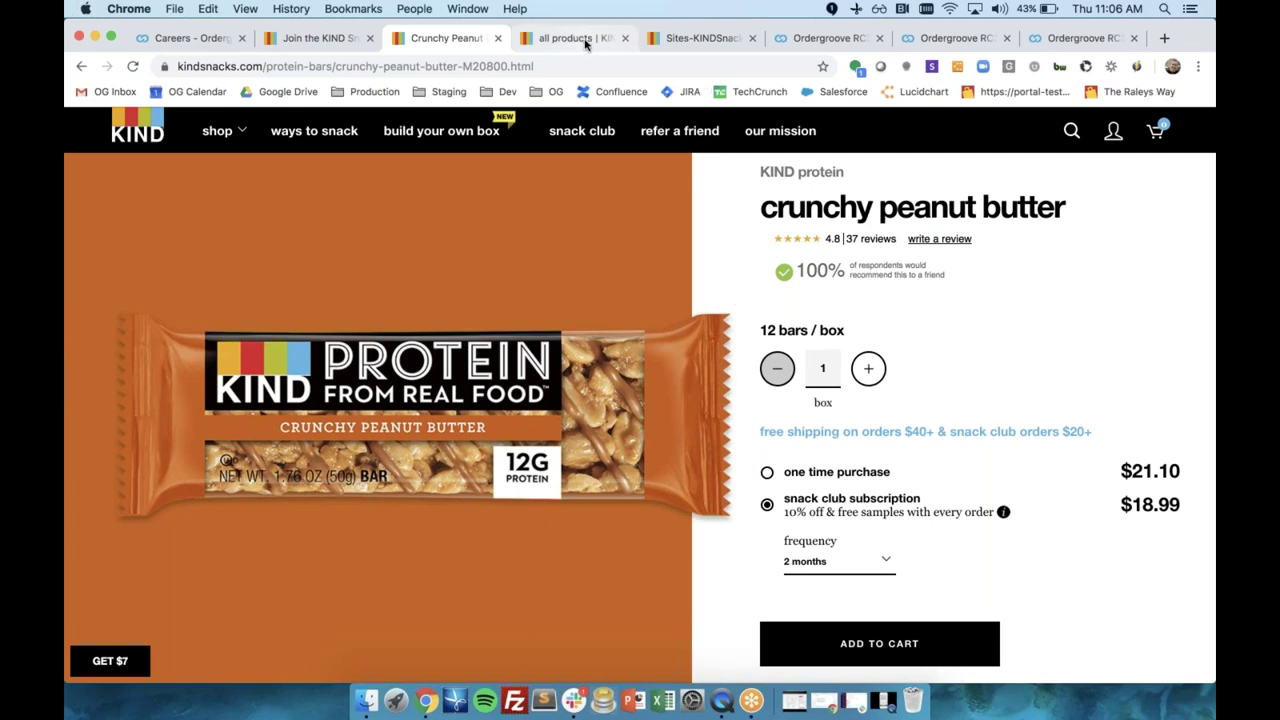
Browse the all products page, then go to the manage subscriptions page.
click(585, 43)
scroll(740, 430, down, 2)
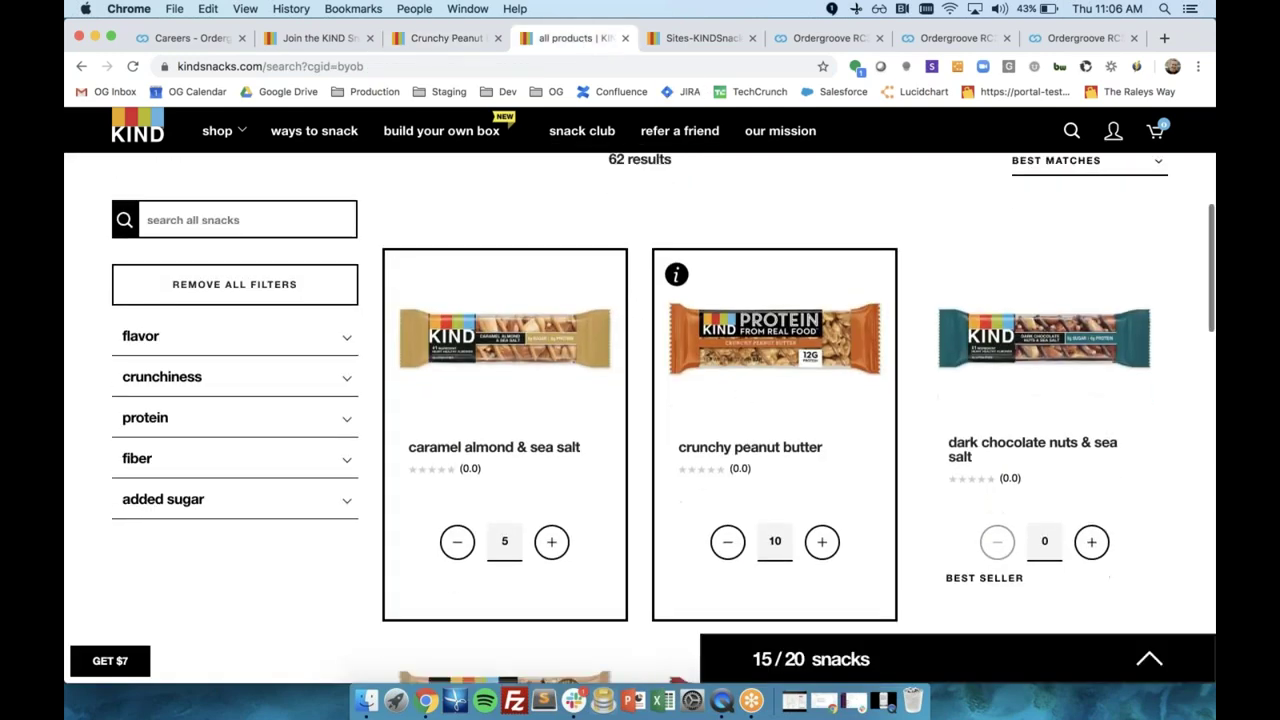
scroll(820, 465, down, 2)
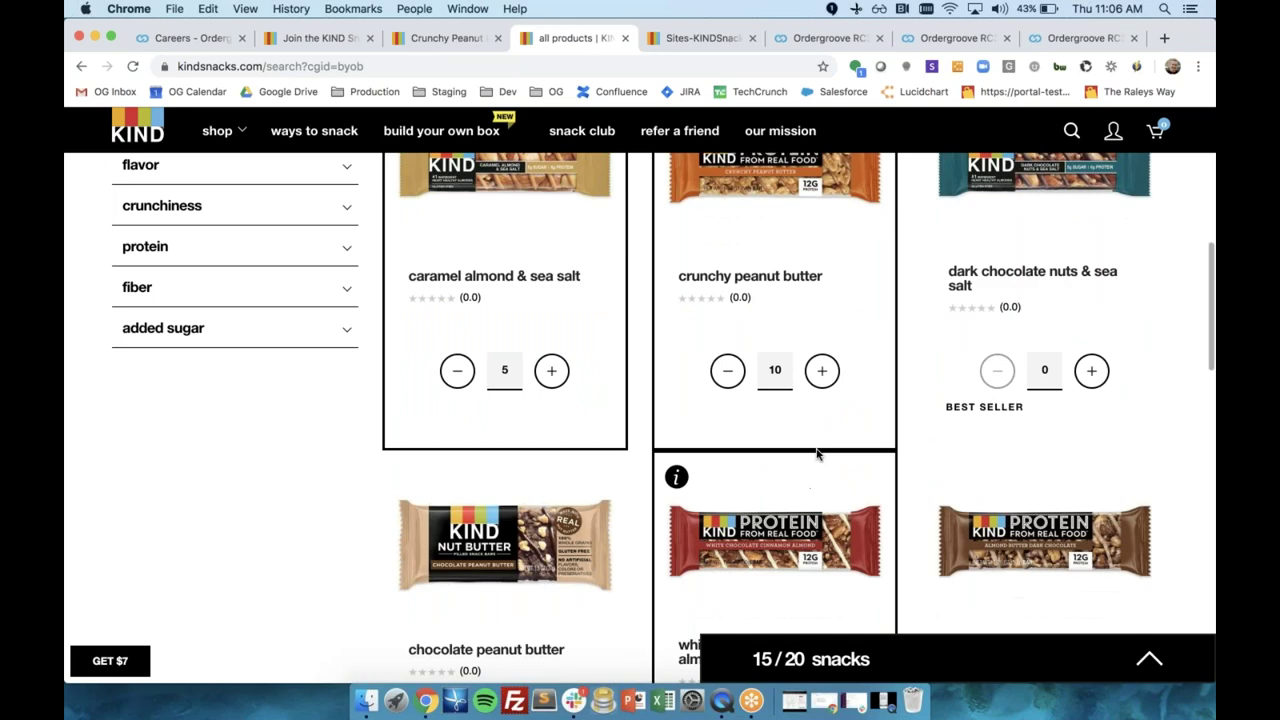
scroll(816, 454, down, 2)
scroll(816, 440, up, 2)
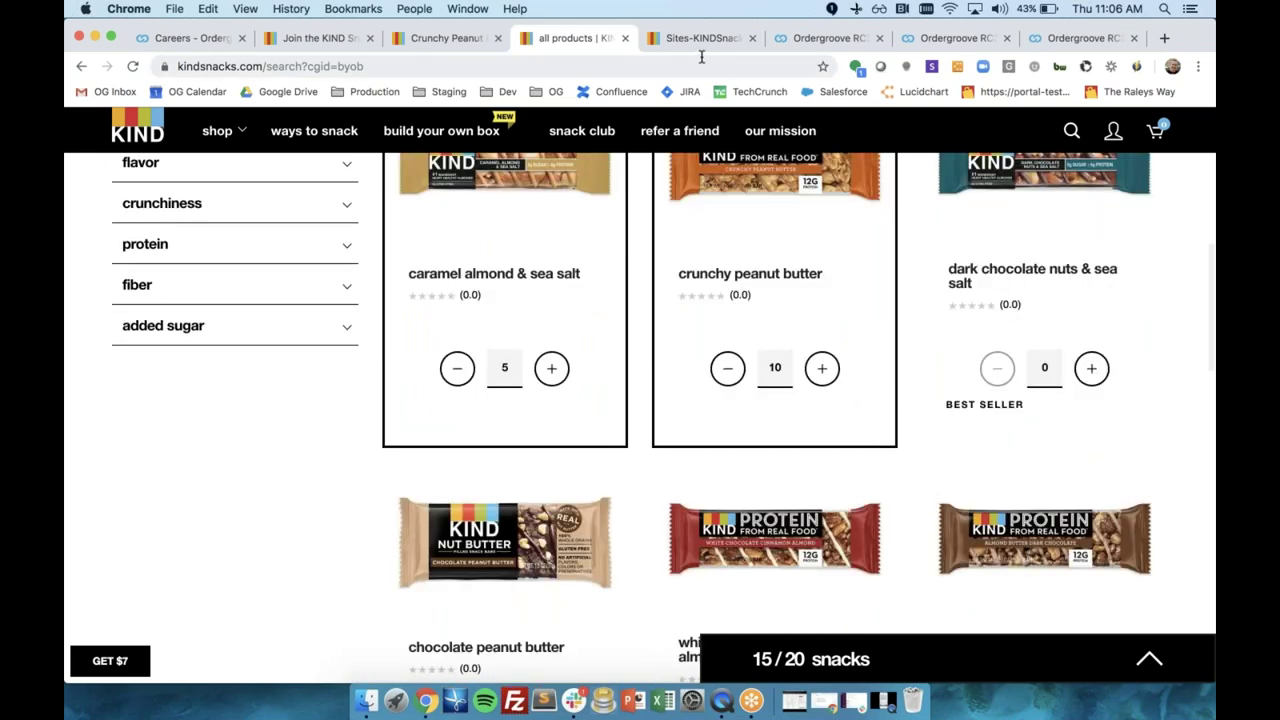
key(ctrl+Tab)
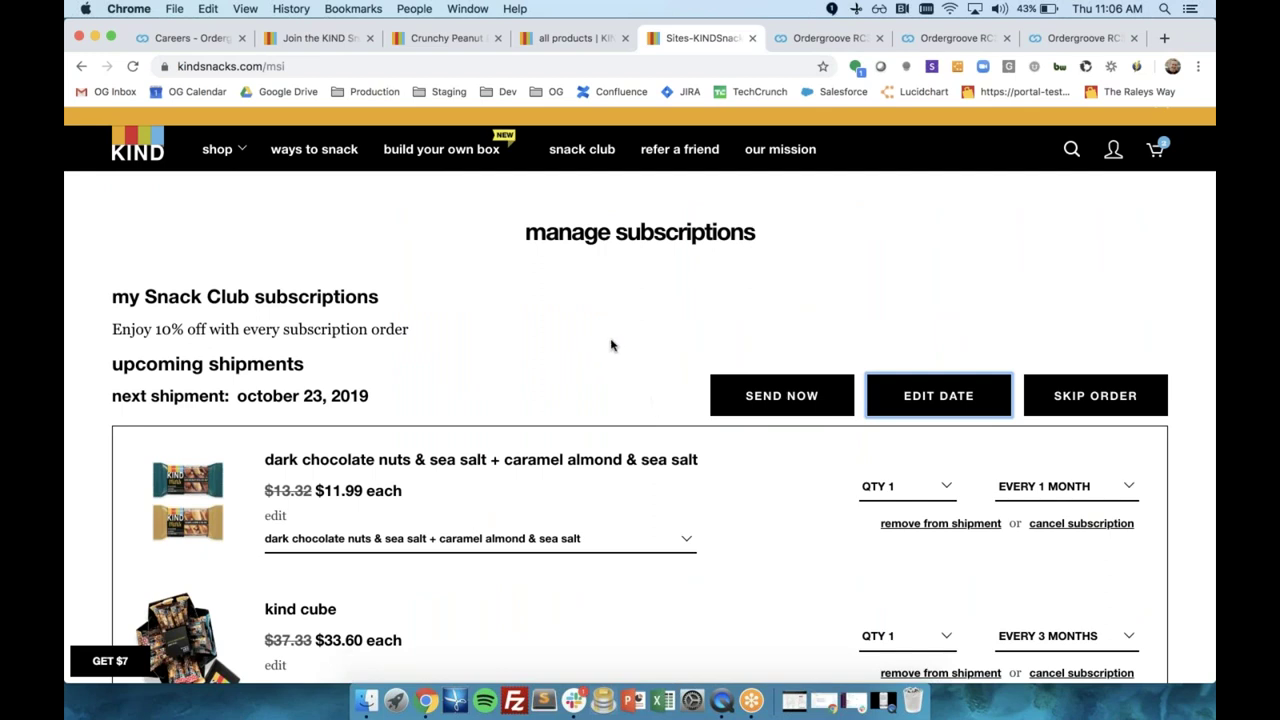
Swap the first subscription to the salted caramel dark chocolate nut bundle, then show Ordergroove Analytics.
scroll(544, 384, down, 2)
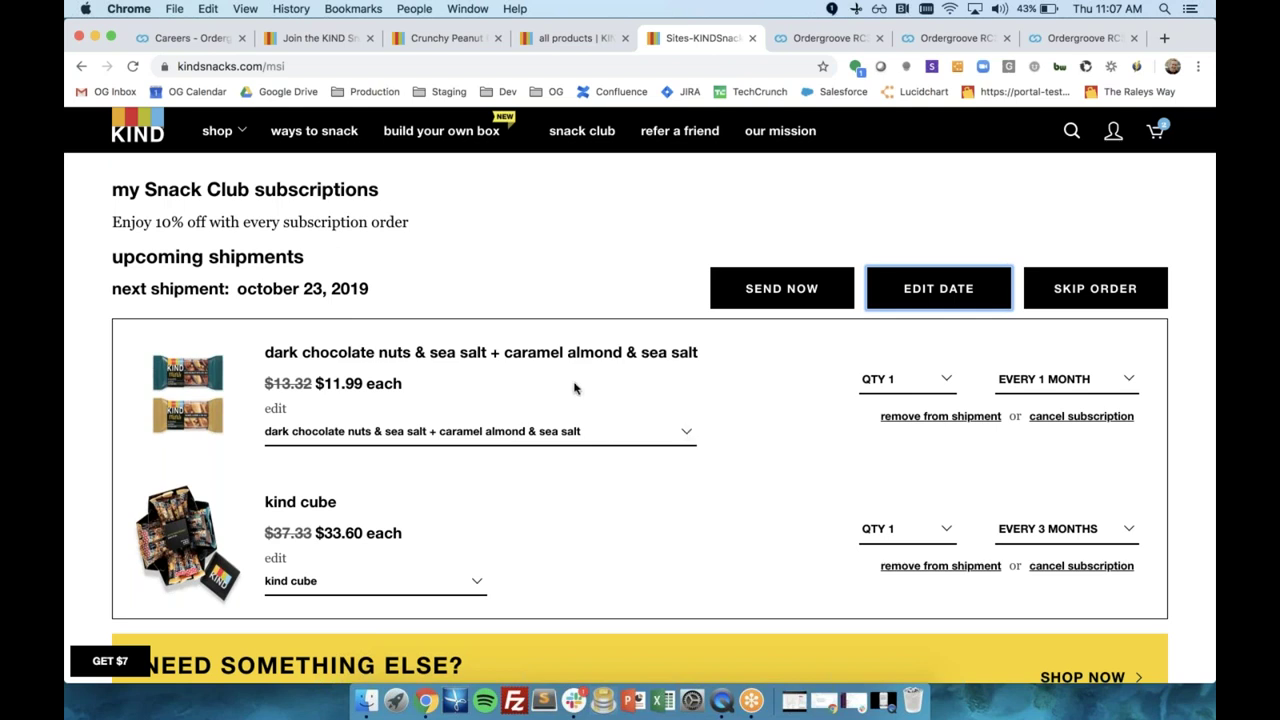
click(580, 428)
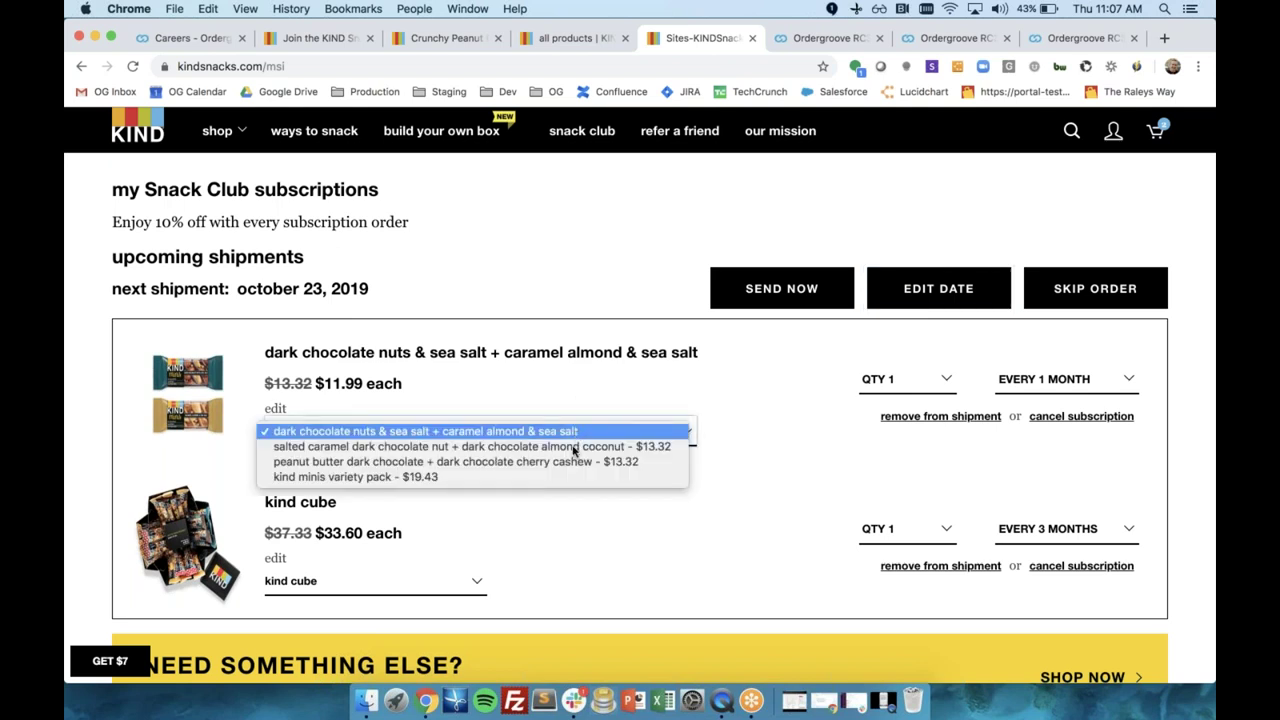
click(570, 455)
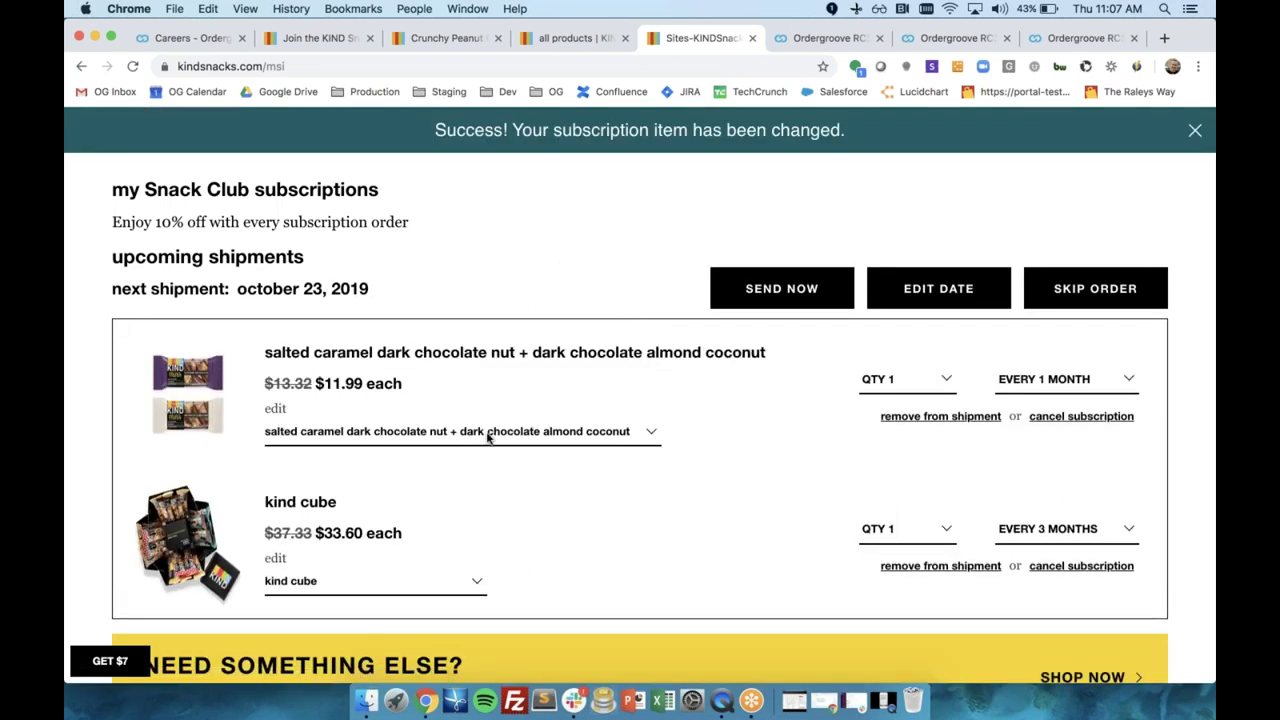
click(826, 42)
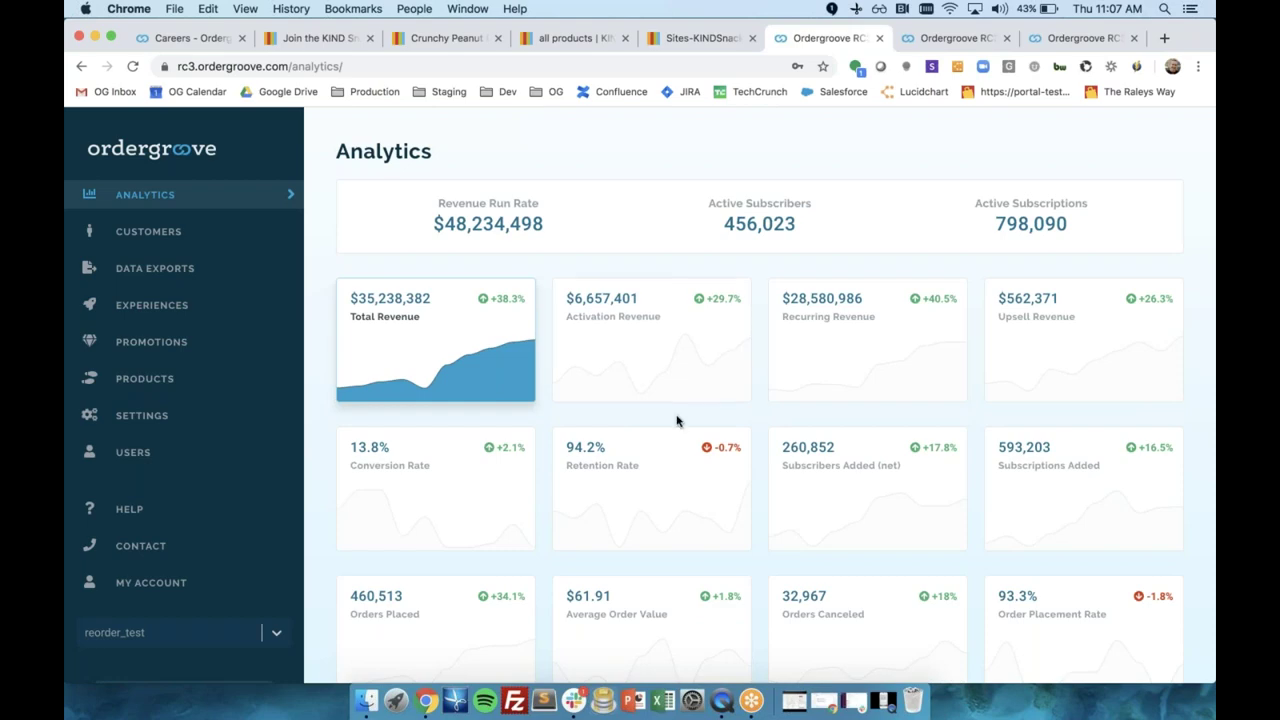
Review the Ordergroove Promotions settings, then move to the Subscription Enrollment settings page.
click(968, 38)
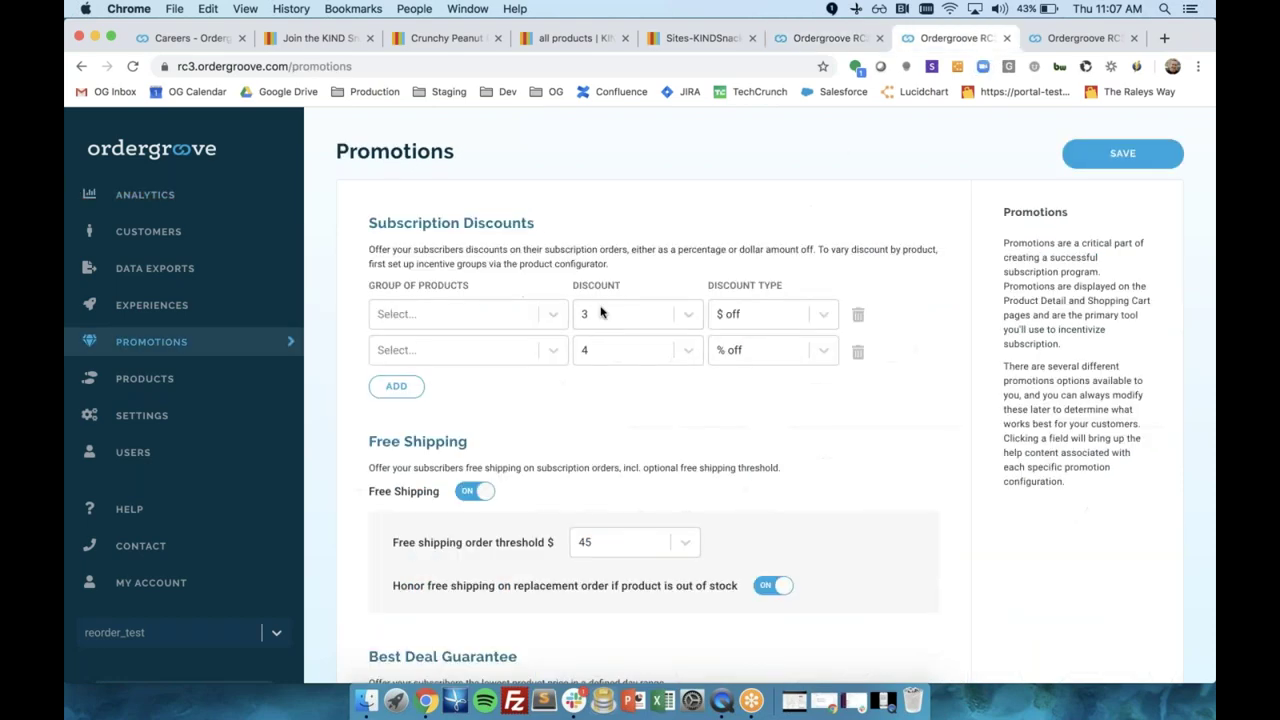
scroll(537, 349, down, 5)
scroll(535, 347, up, 5)
key(ctrl+Tab)
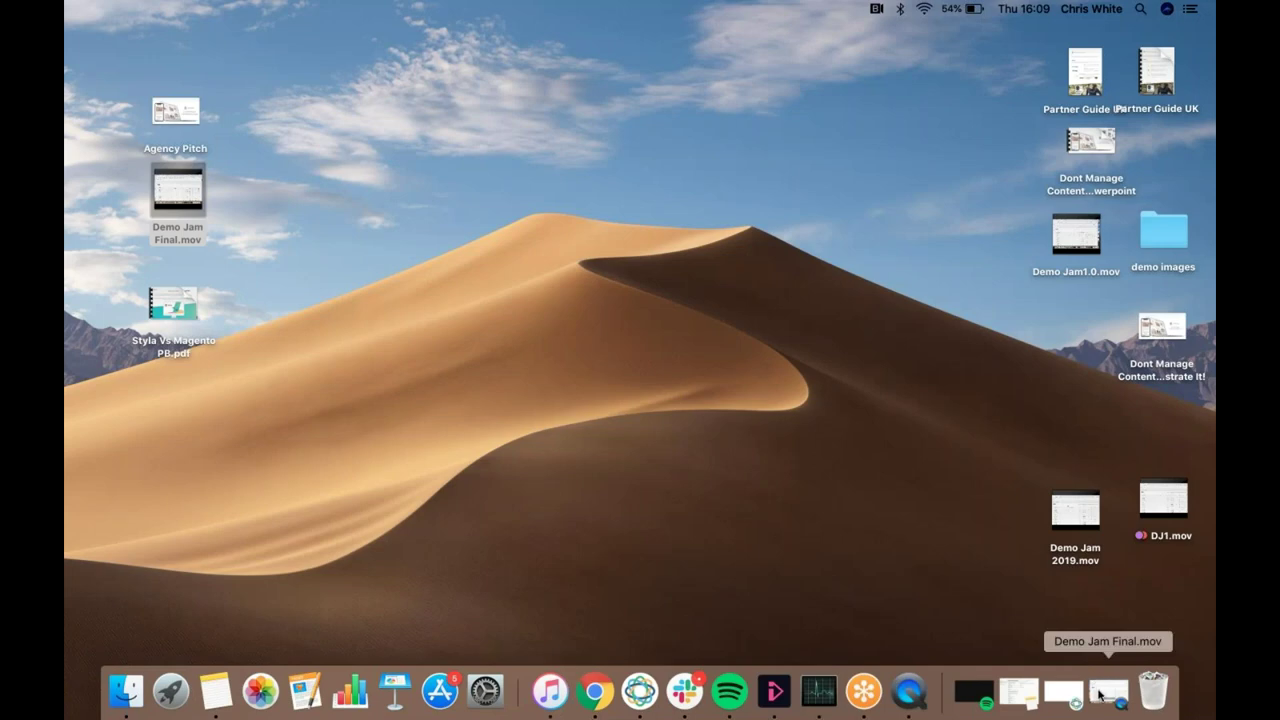
Restore the minimized Demo Jam Final.mov window from the Dock in QuickTime Player.
click(1100, 690)
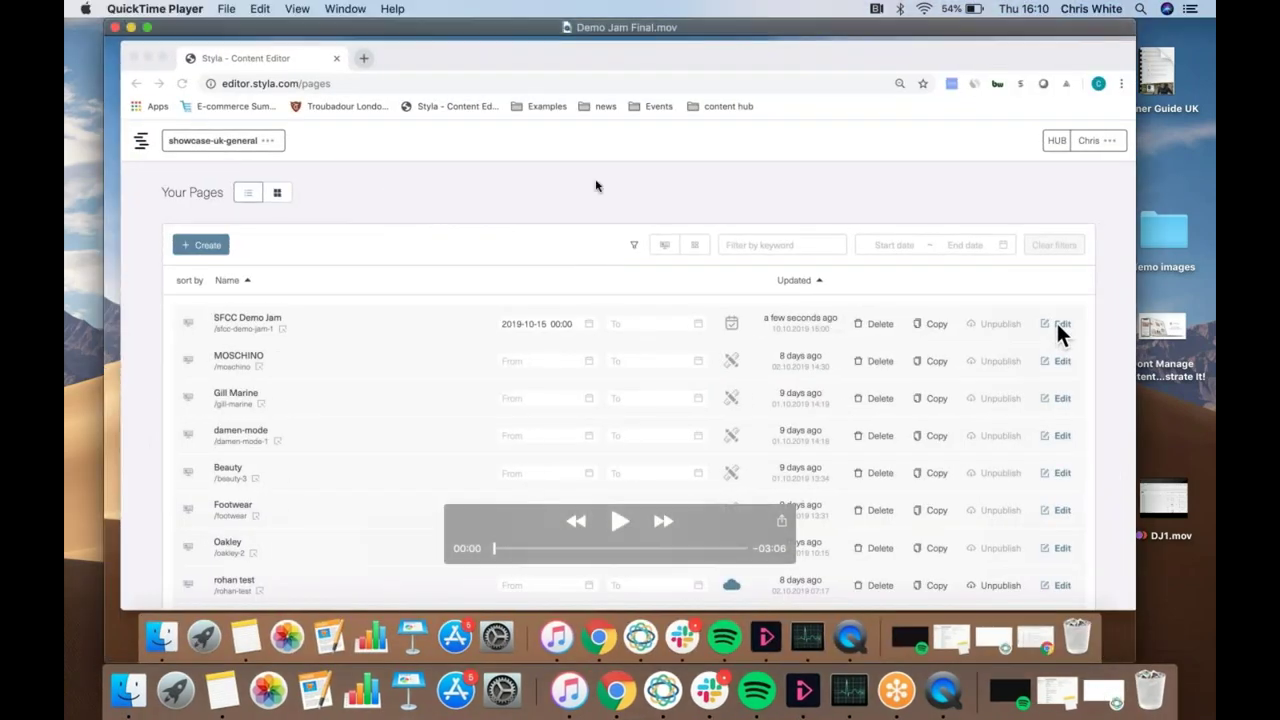
key(space)
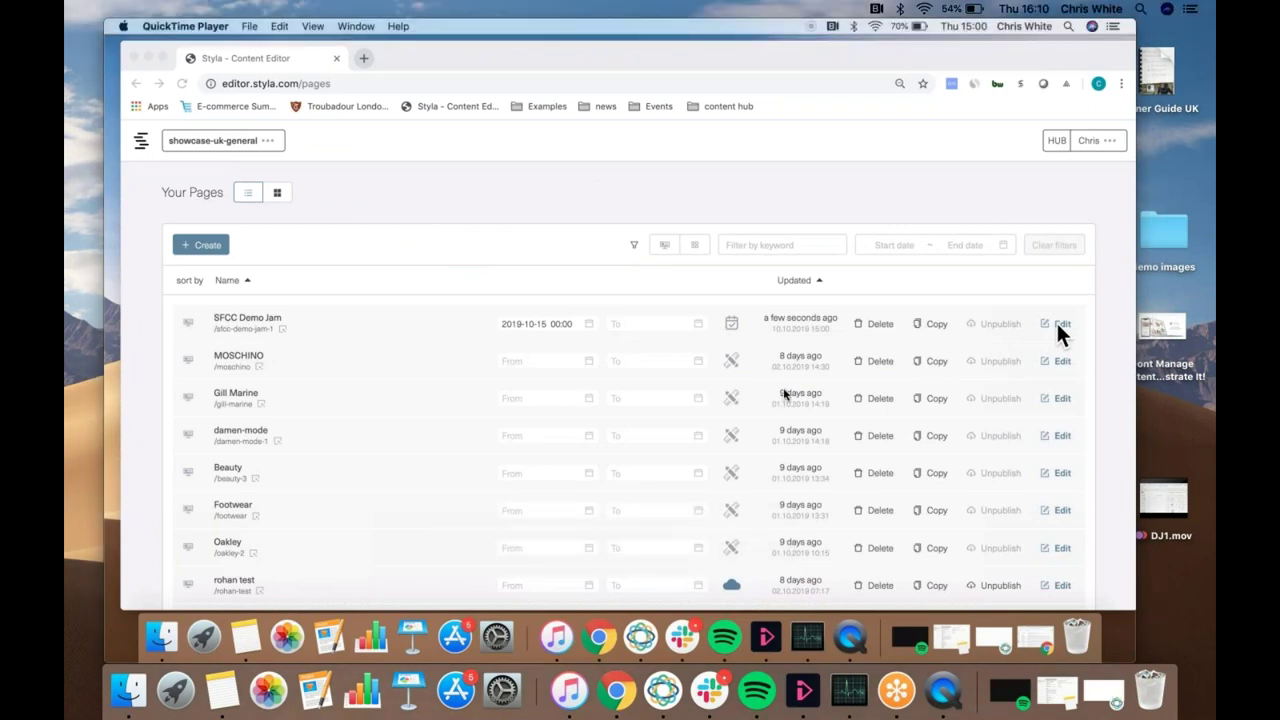
mouse_move(658, 205)
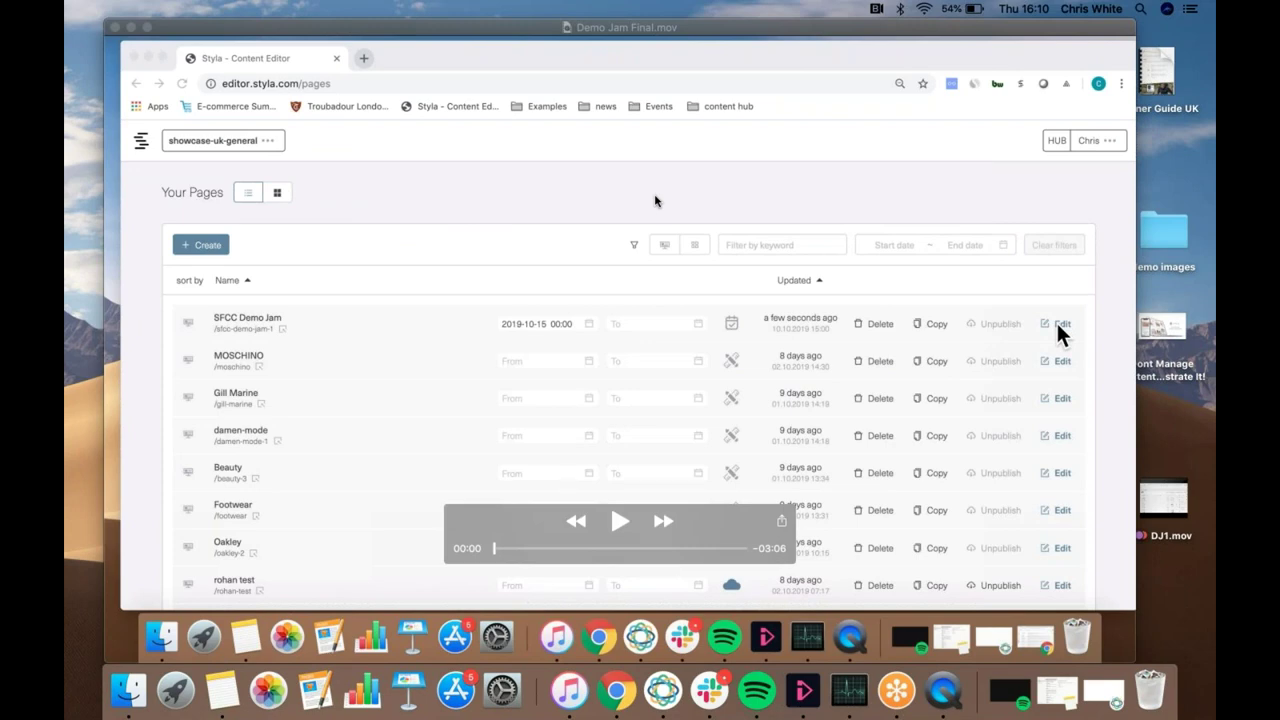
Play Demo Jam Final.mov through to its 03:06 end on the Styla pages list.
click(617, 522)
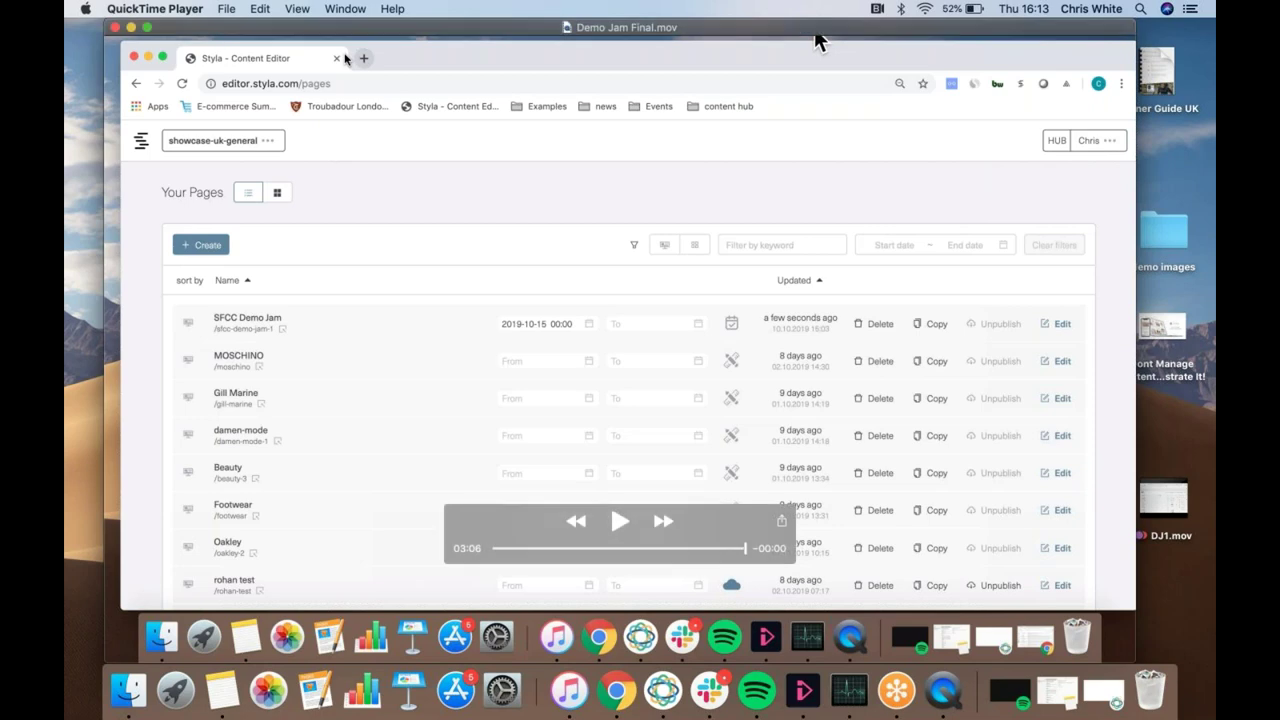
Drag the finished video window slightly lower on the screen.
mouse_move(337, 32)
mouse_down()
mouse_move(322, 84)
mouse_move(337, 47)
mouse_up()
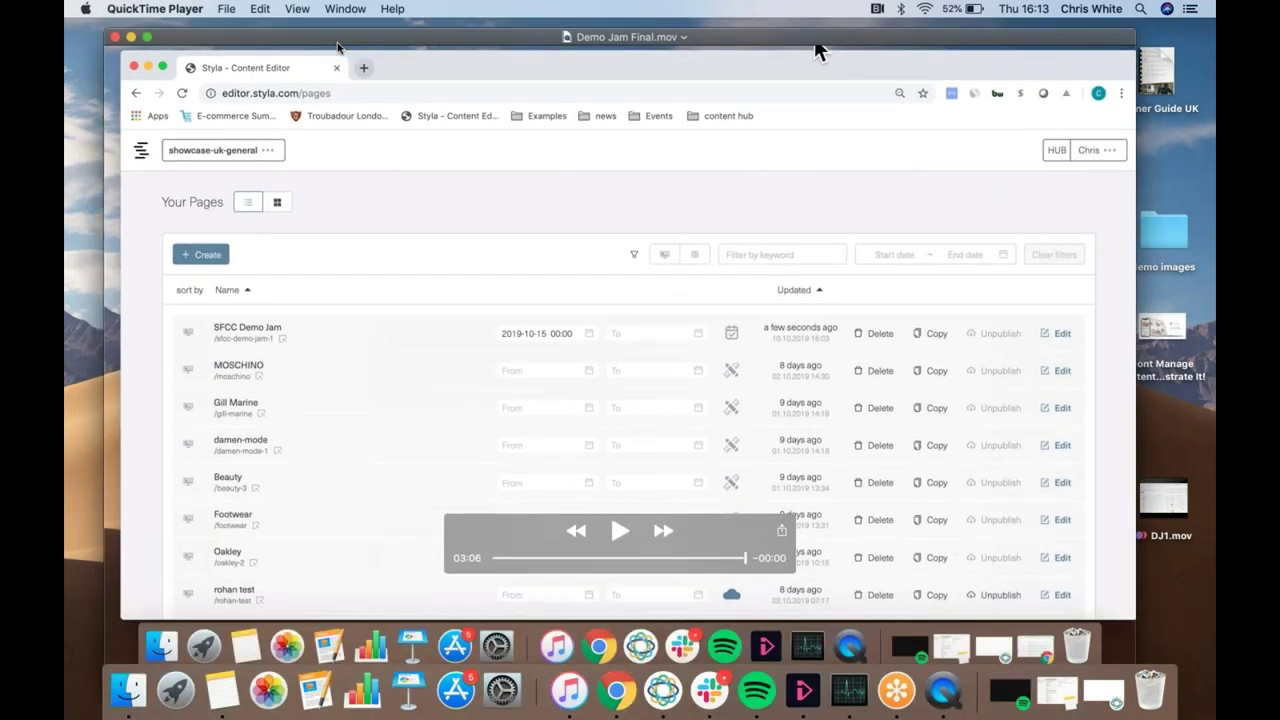